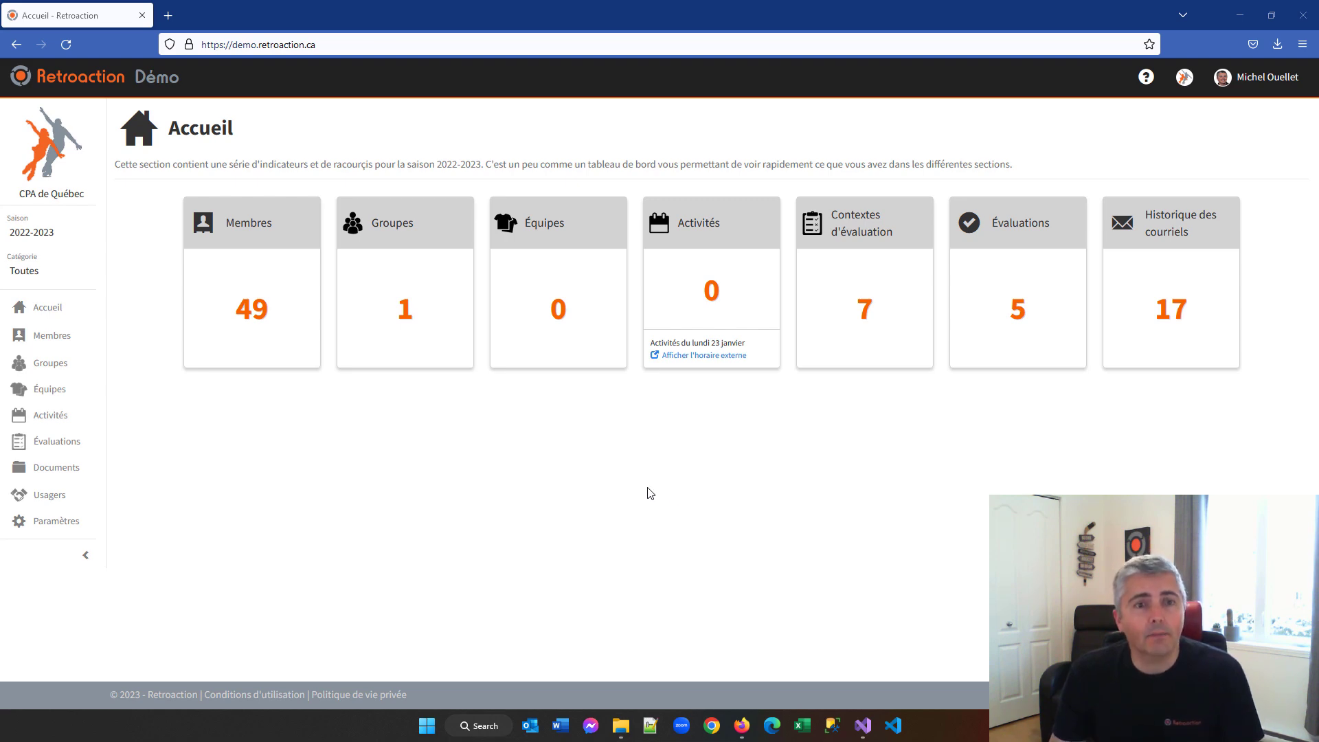
# - Open the first member's file in the members section and expand its contacts and achievements
pyautogui.click(51, 341)
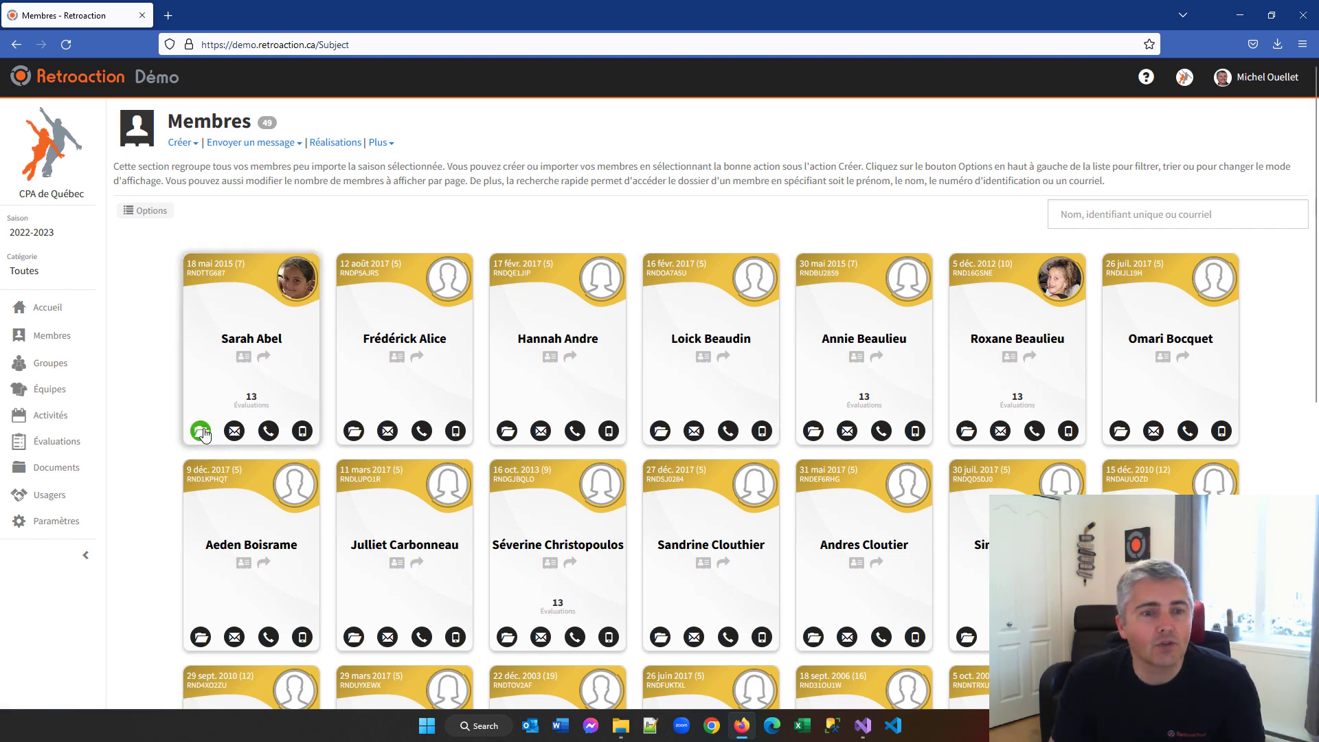
pyautogui.click(245, 357)
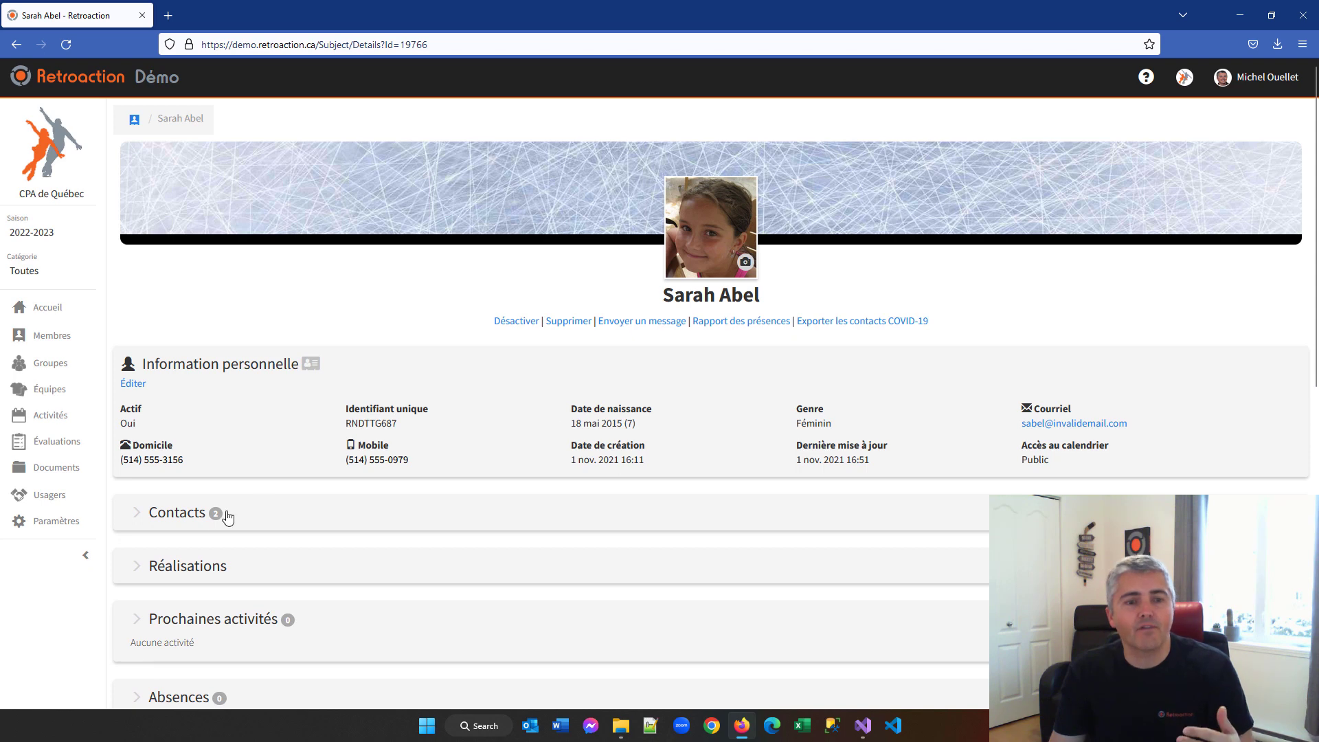
pyautogui.click(200, 520)
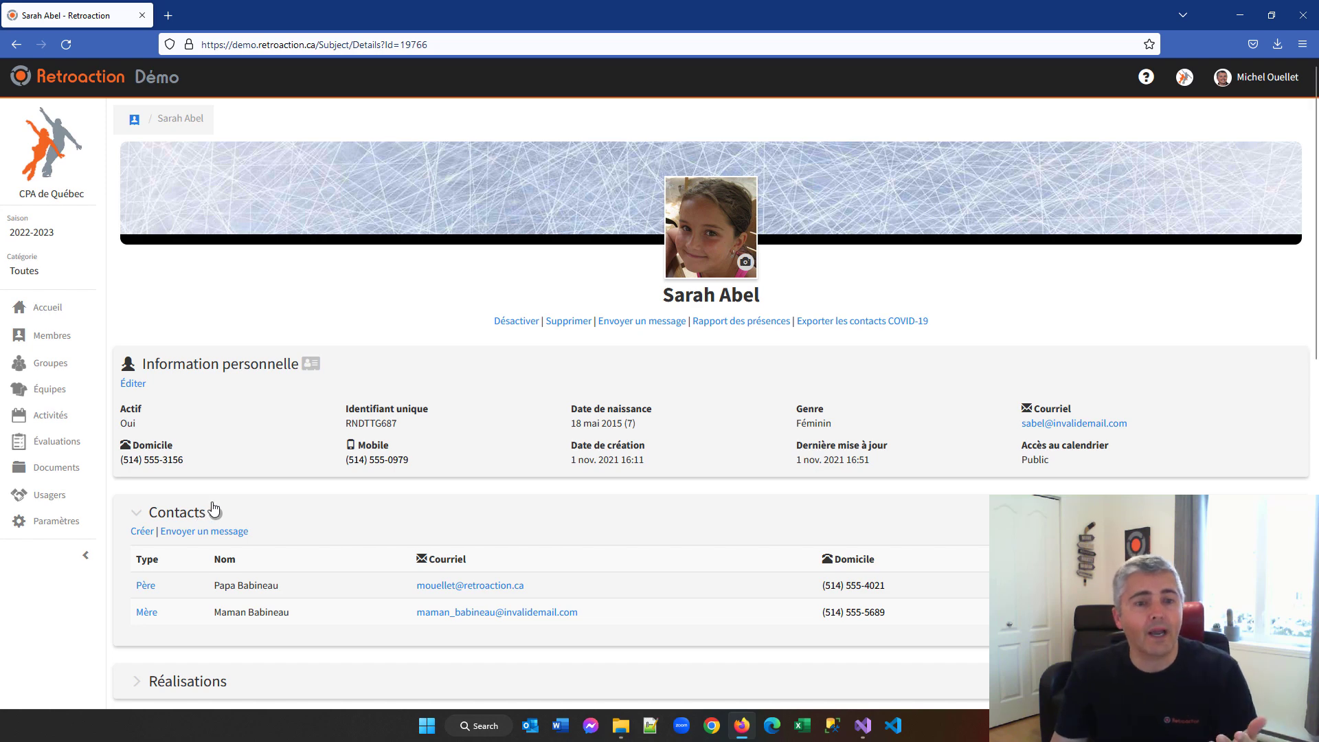
pyautogui.scroll(-2, 227, 481)
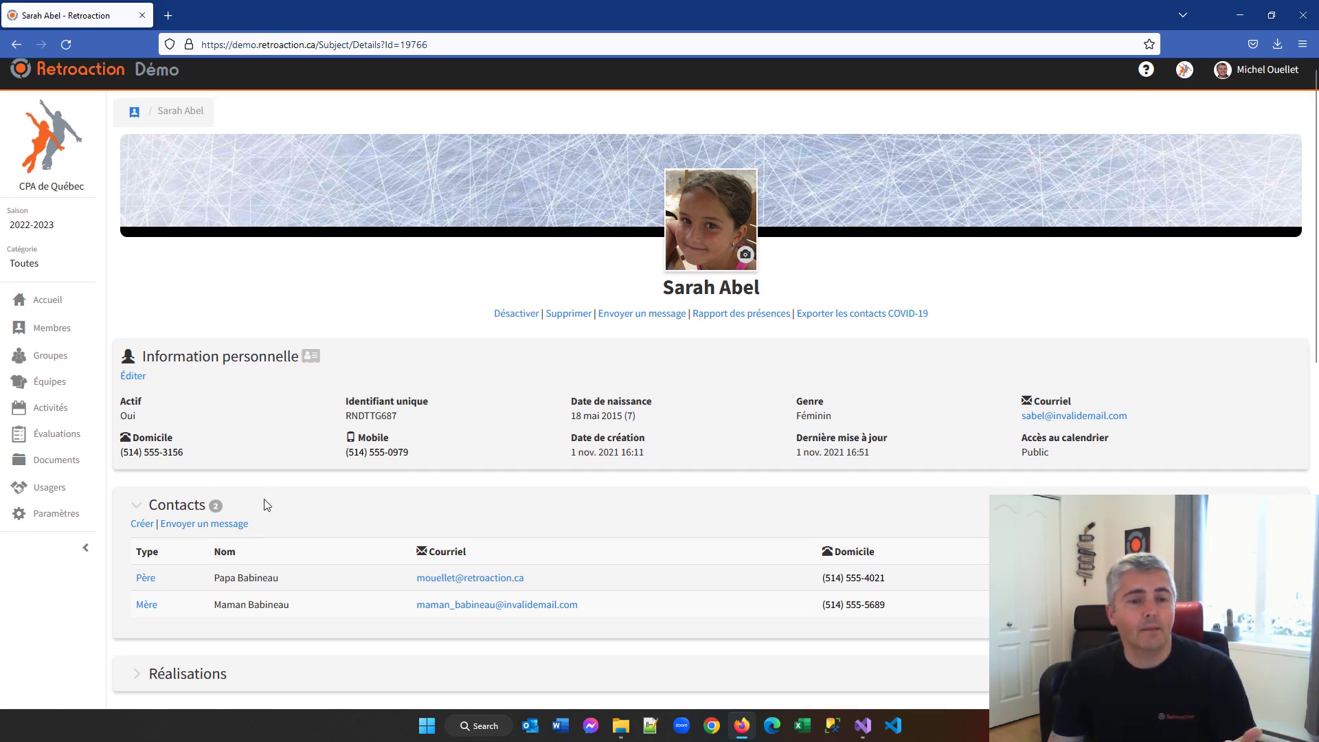
pyautogui.click(209, 541)
pyautogui.scroll(-3, 263, 506)
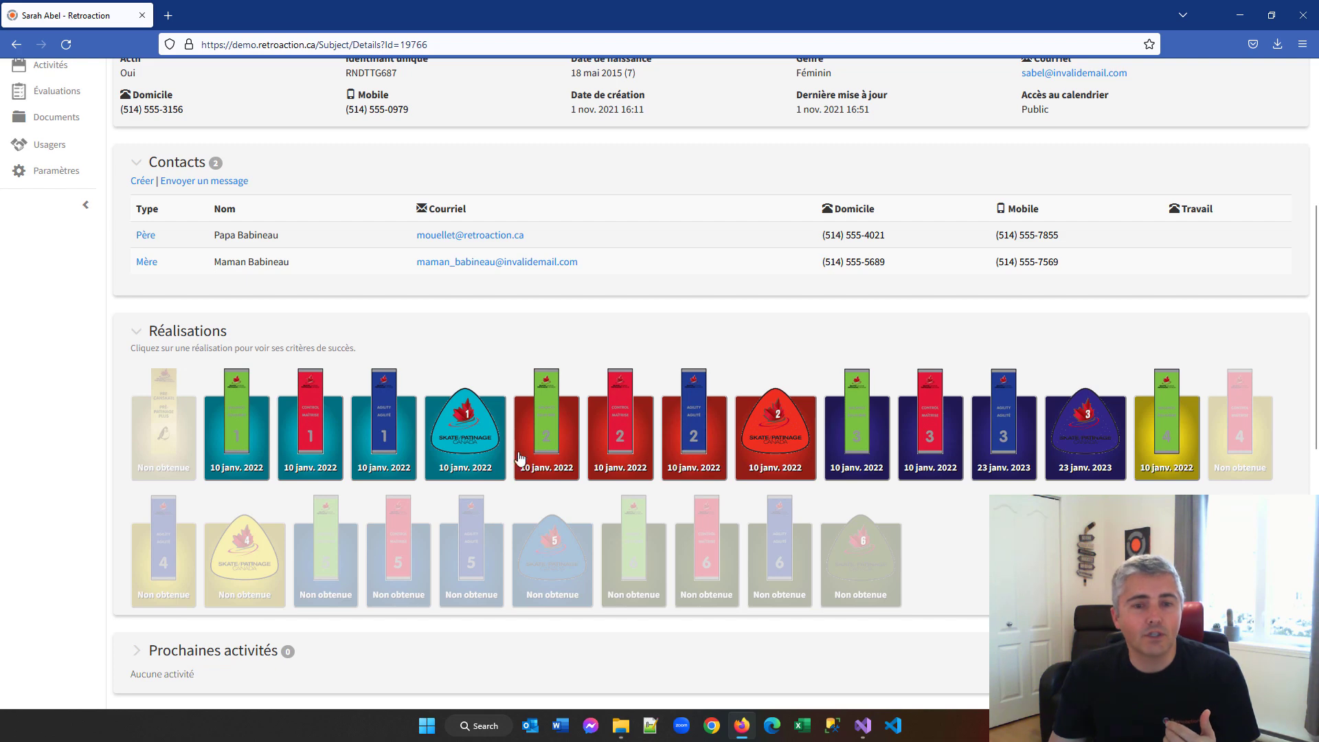
# - Examine the success criteria of the member's Maîtrise 1, Étape 3 and Équilibre 5 achievements
pyautogui.click(311, 437)
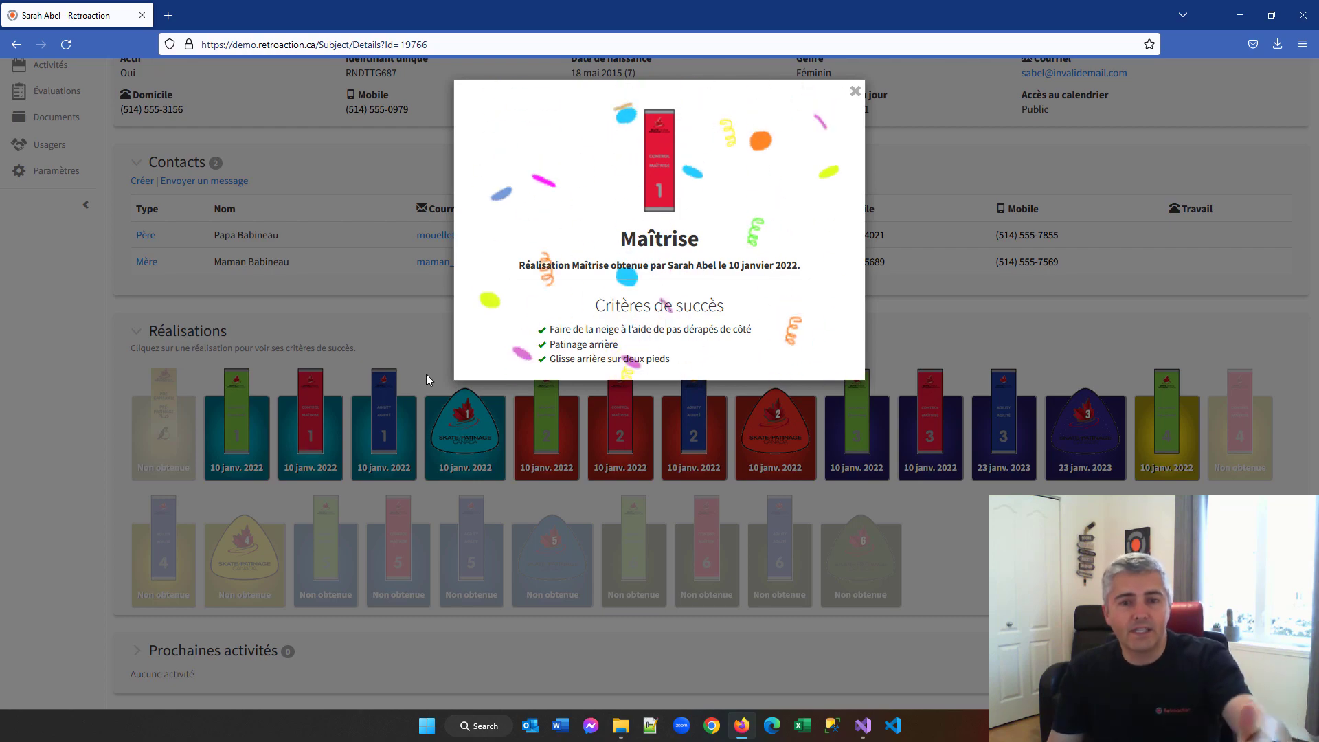
pyautogui.click(720, 451)
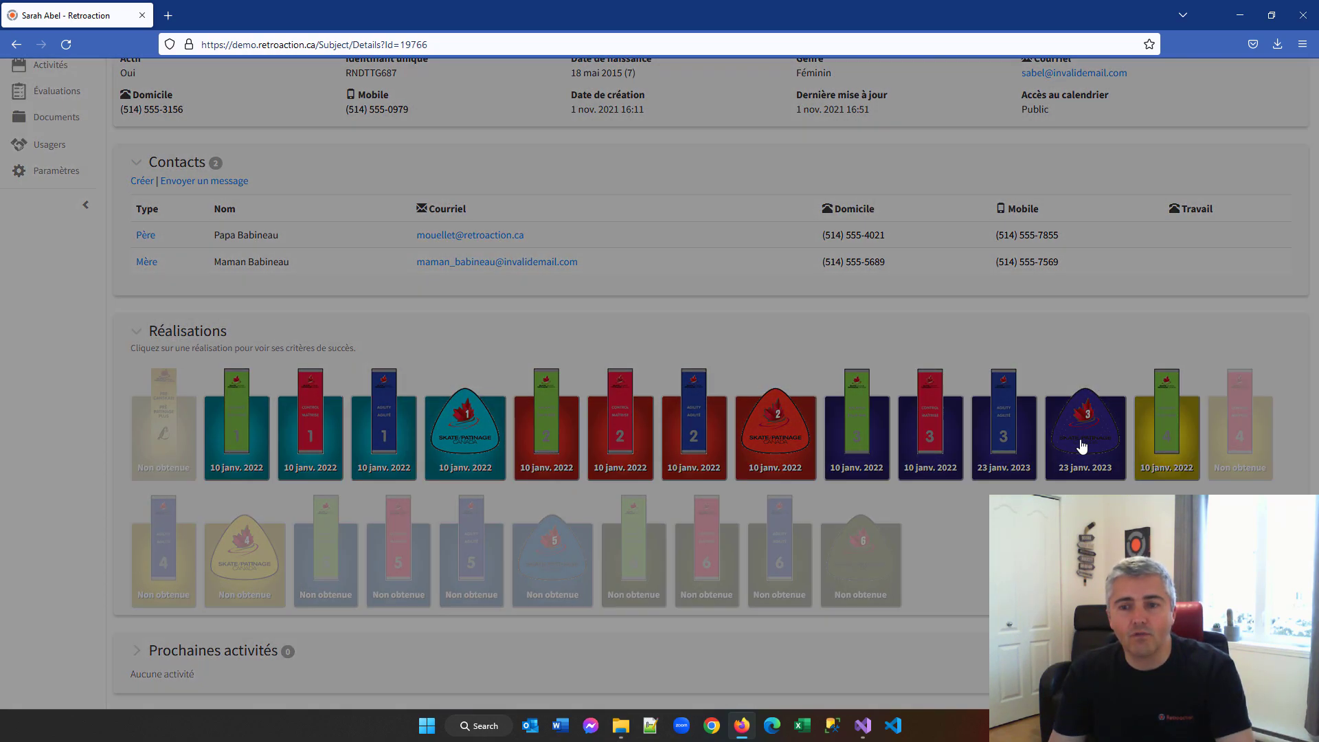
pyautogui.click(1082, 436)
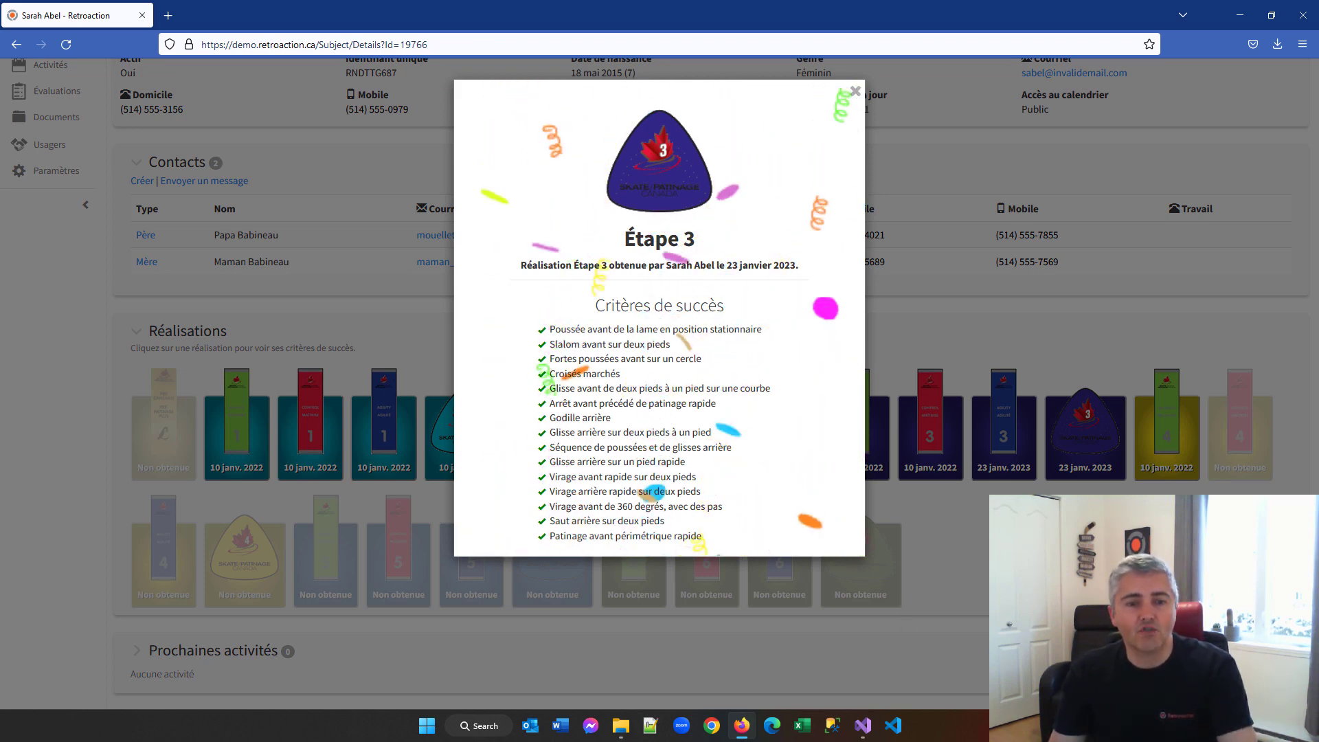
pyautogui.click(903, 619)
pyautogui.click(326, 572)
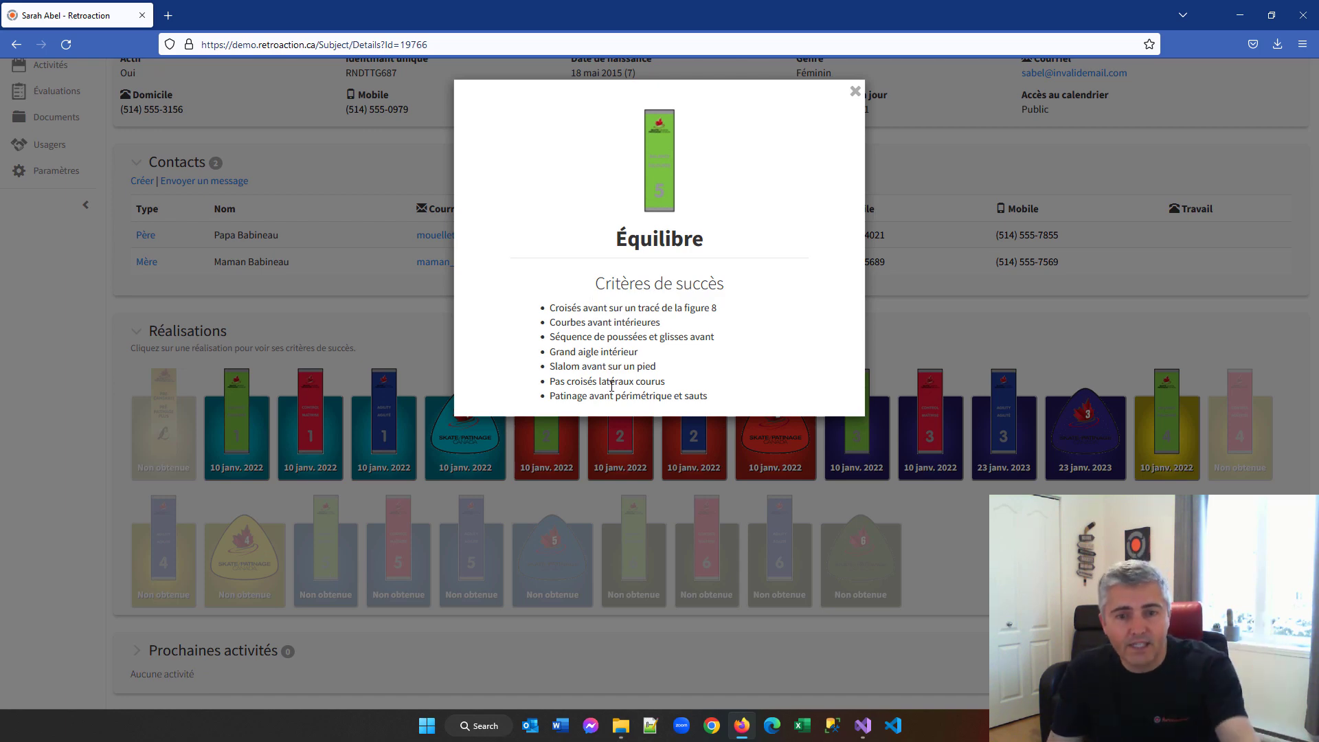
pyautogui.click(950, 544)
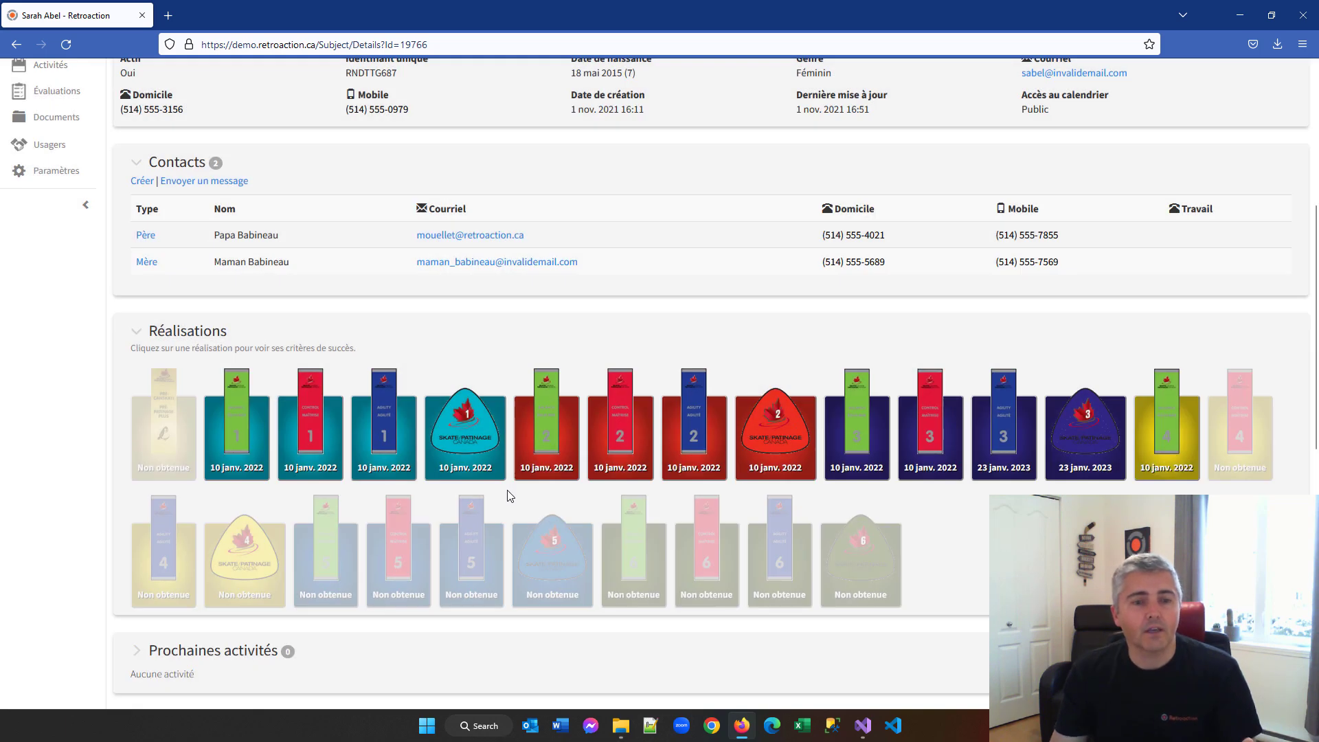
# - Look over the remaining sections of the member's file and return to the members list
pyautogui.scroll(-2, 500, 486)
pyautogui.scroll(-3, 500, 487)
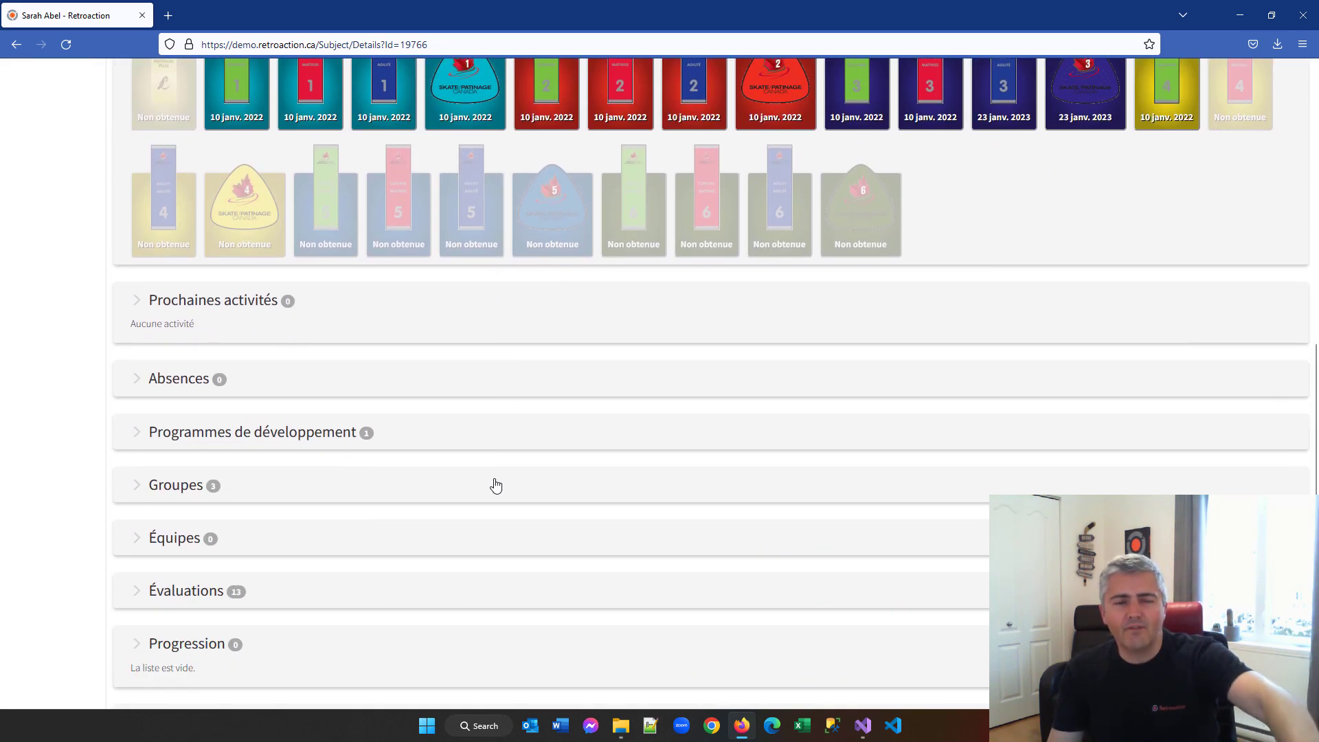
pyautogui.scroll(-2, 495, 486)
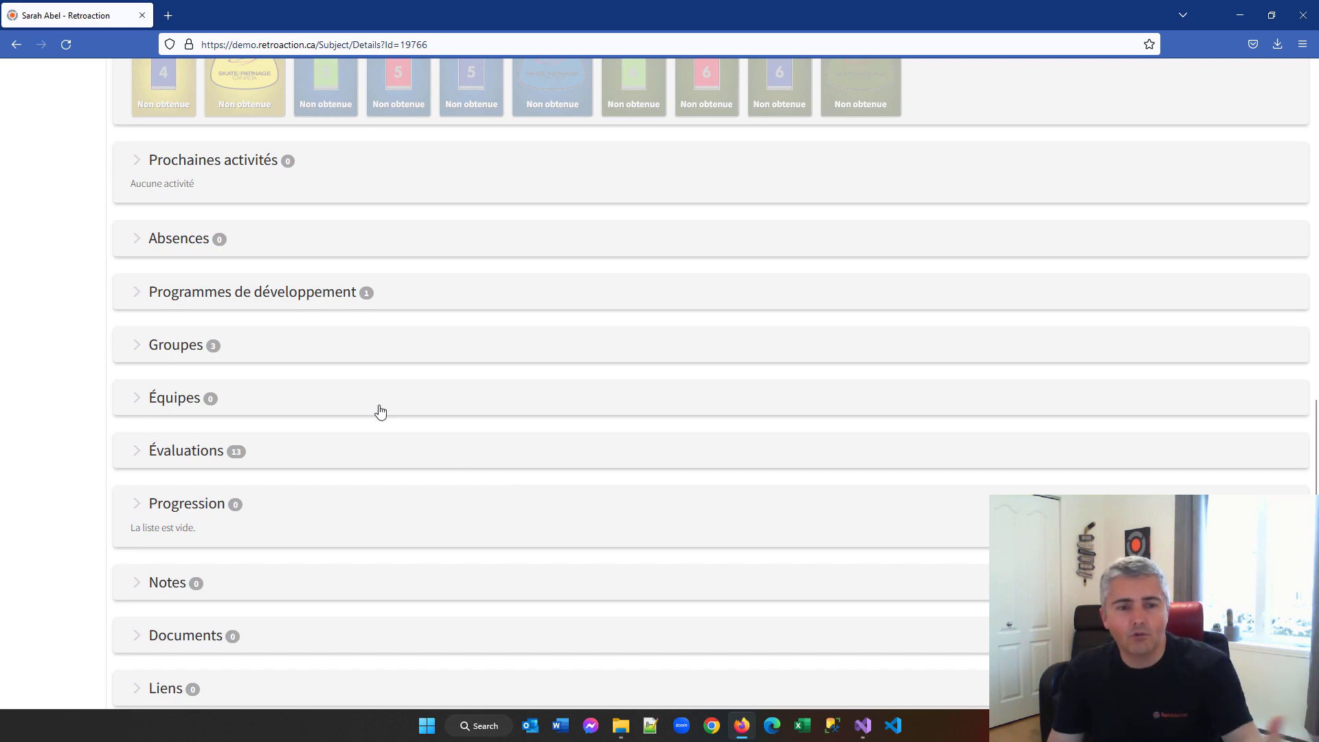
pyautogui.scroll(15, 380, 411)
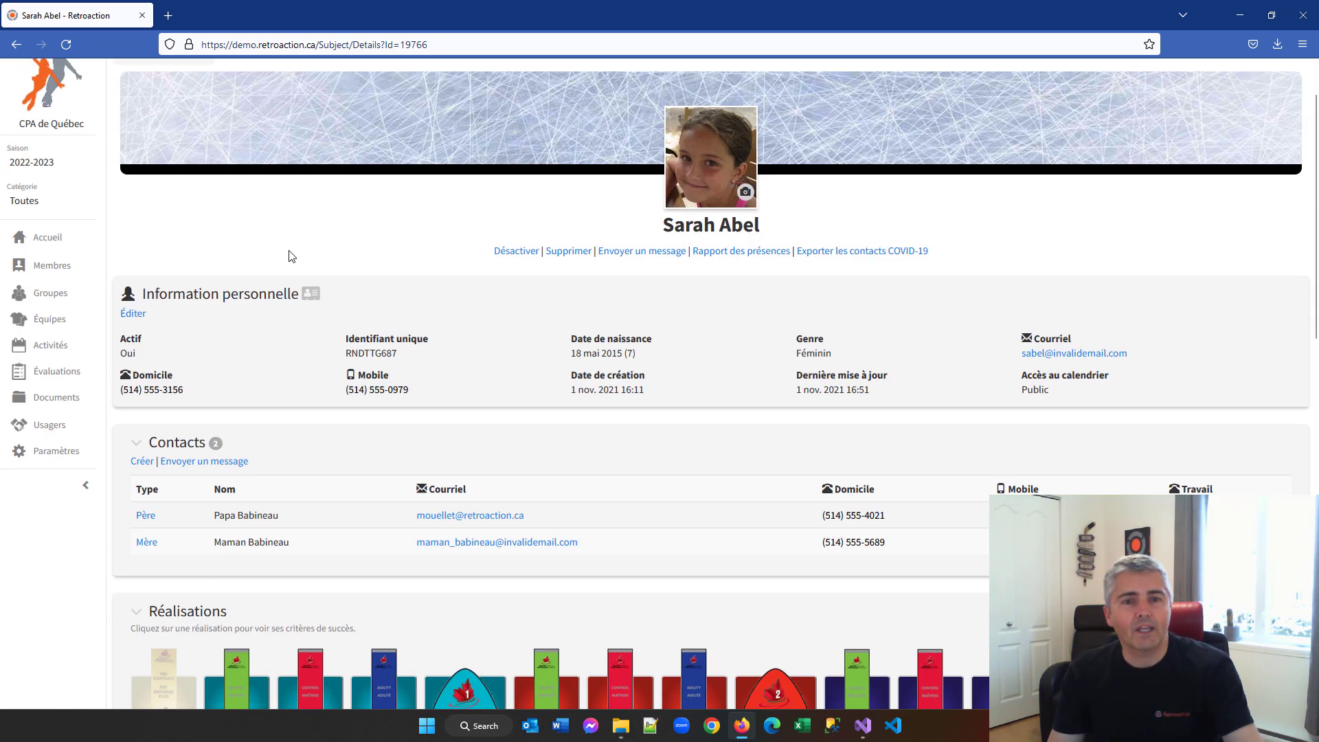
pyautogui.scroll(1, 206, 180)
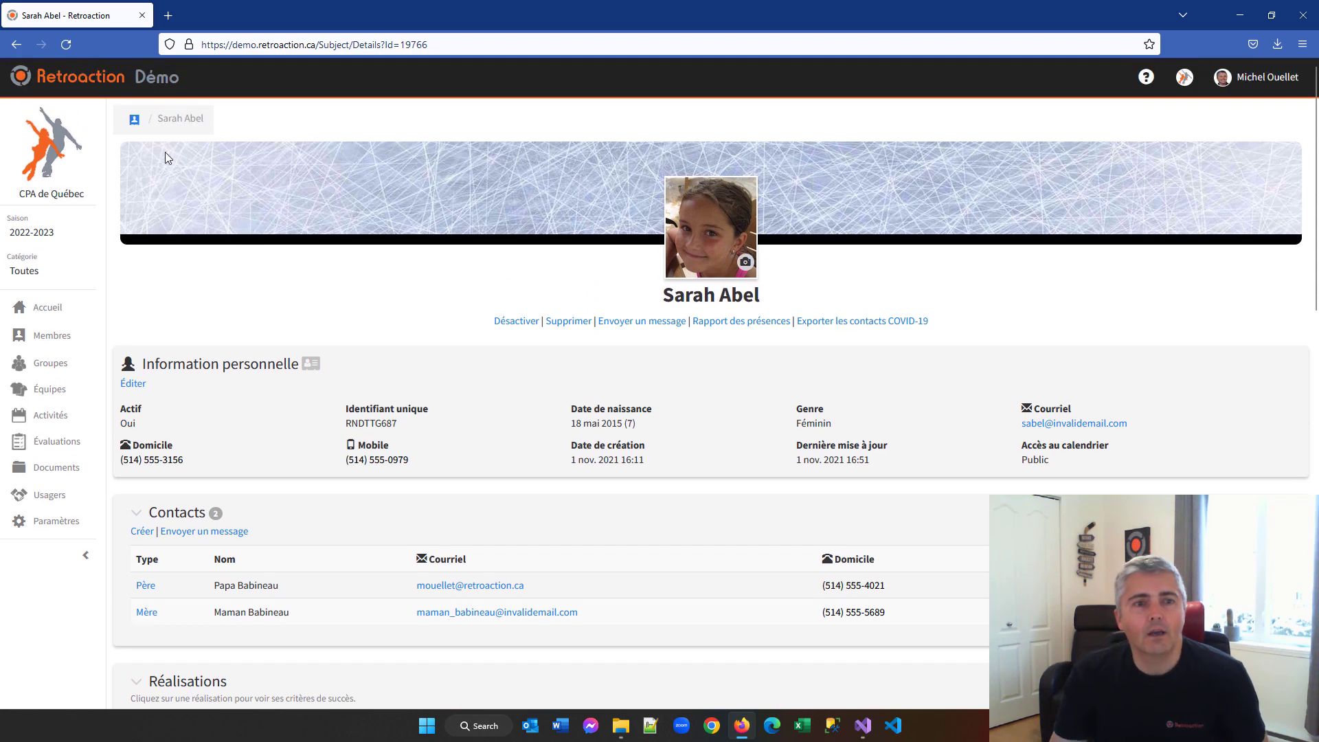
pyautogui.click(136, 120)
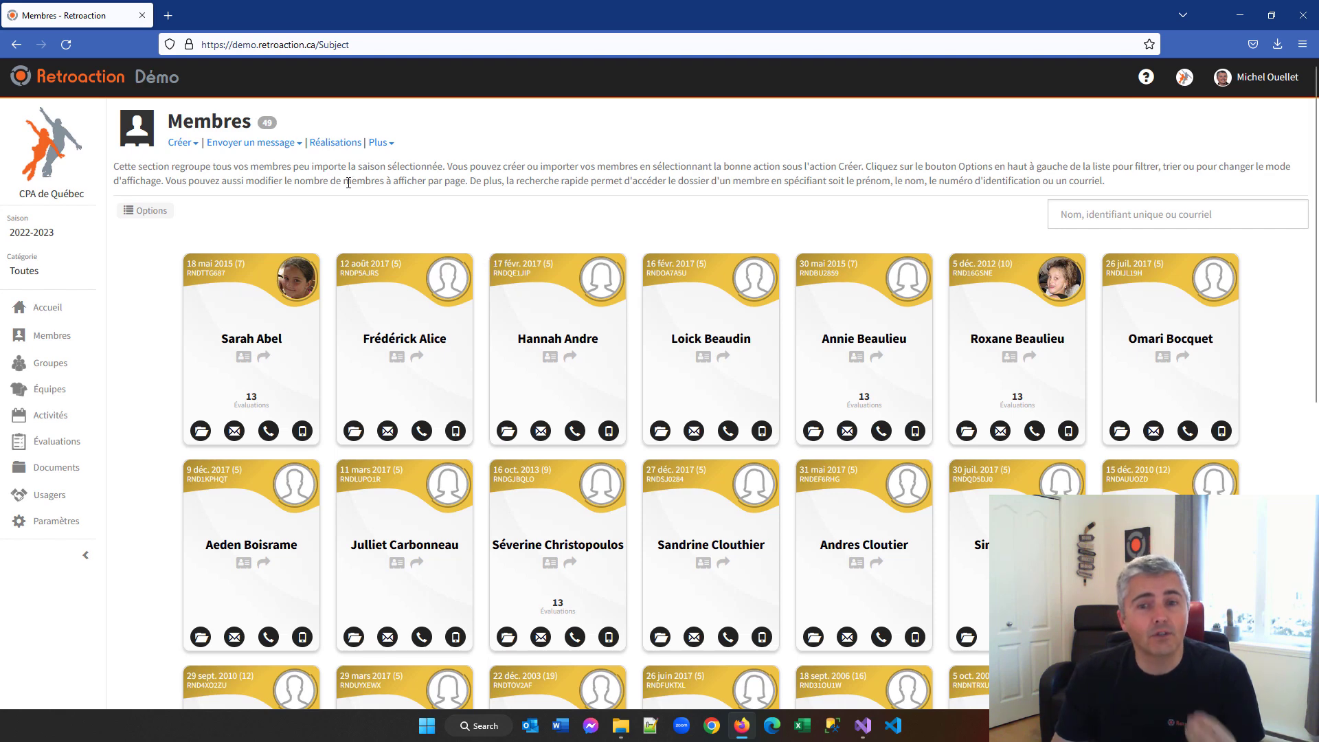
# - Draft a message to all members titled "ghjfgjfgj" with the body "gfhjfghj", check the CCI note and discard the draft
pyautogui.click(264, 145)
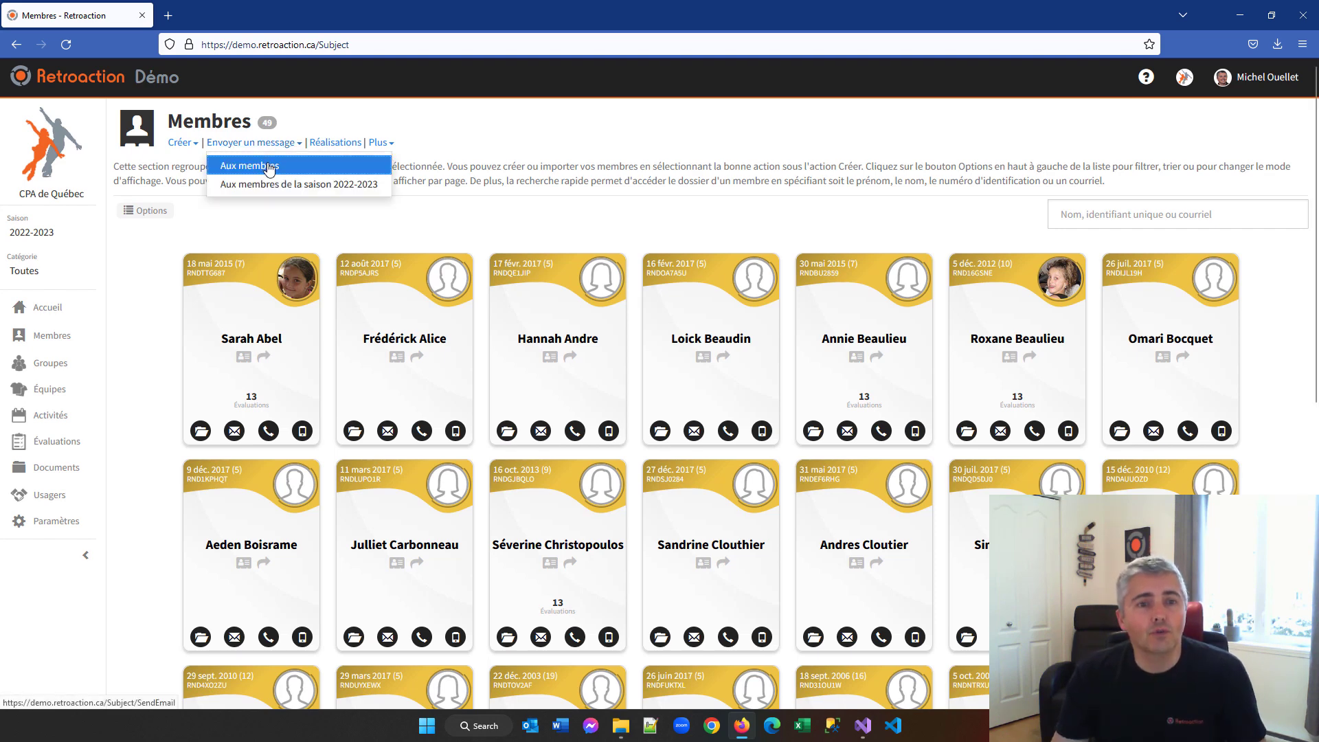
pyautogui.click(269, 169)
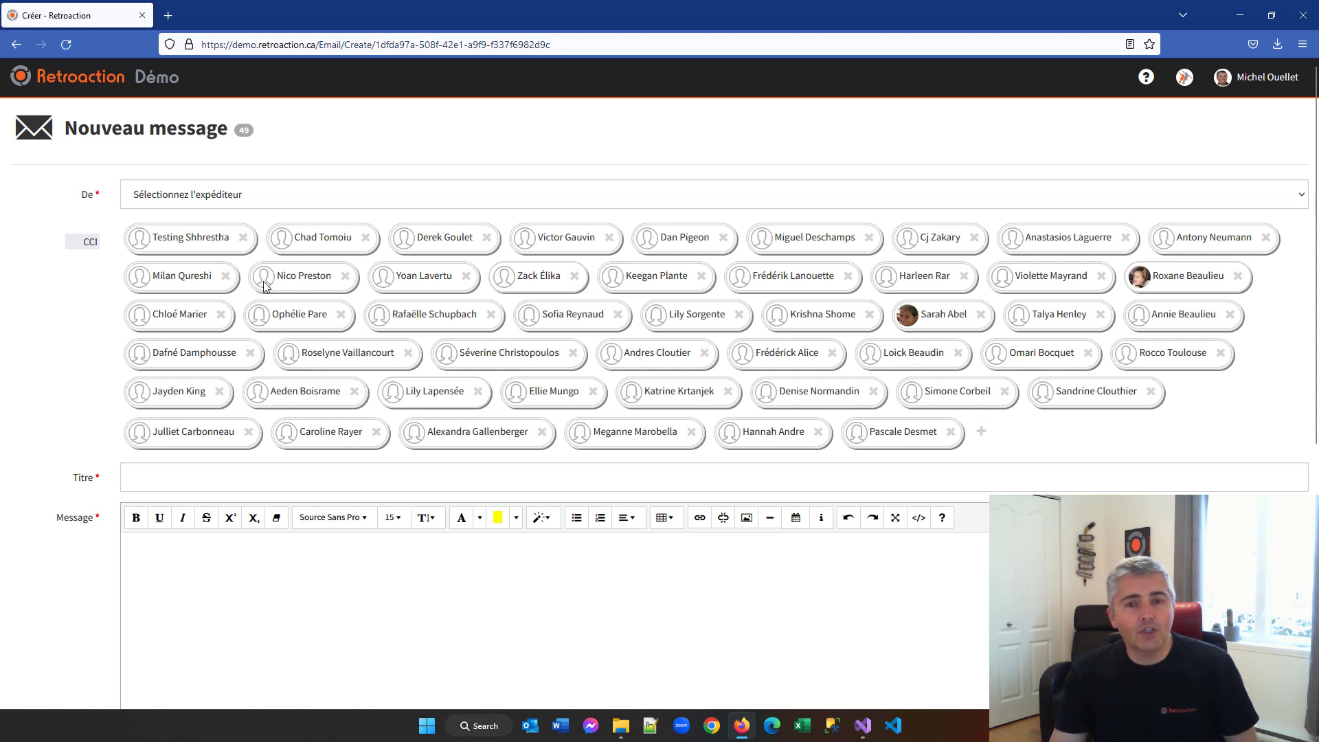
pyautogui.click(253, 478)
pyautogui.write('ghjfgjfgj')
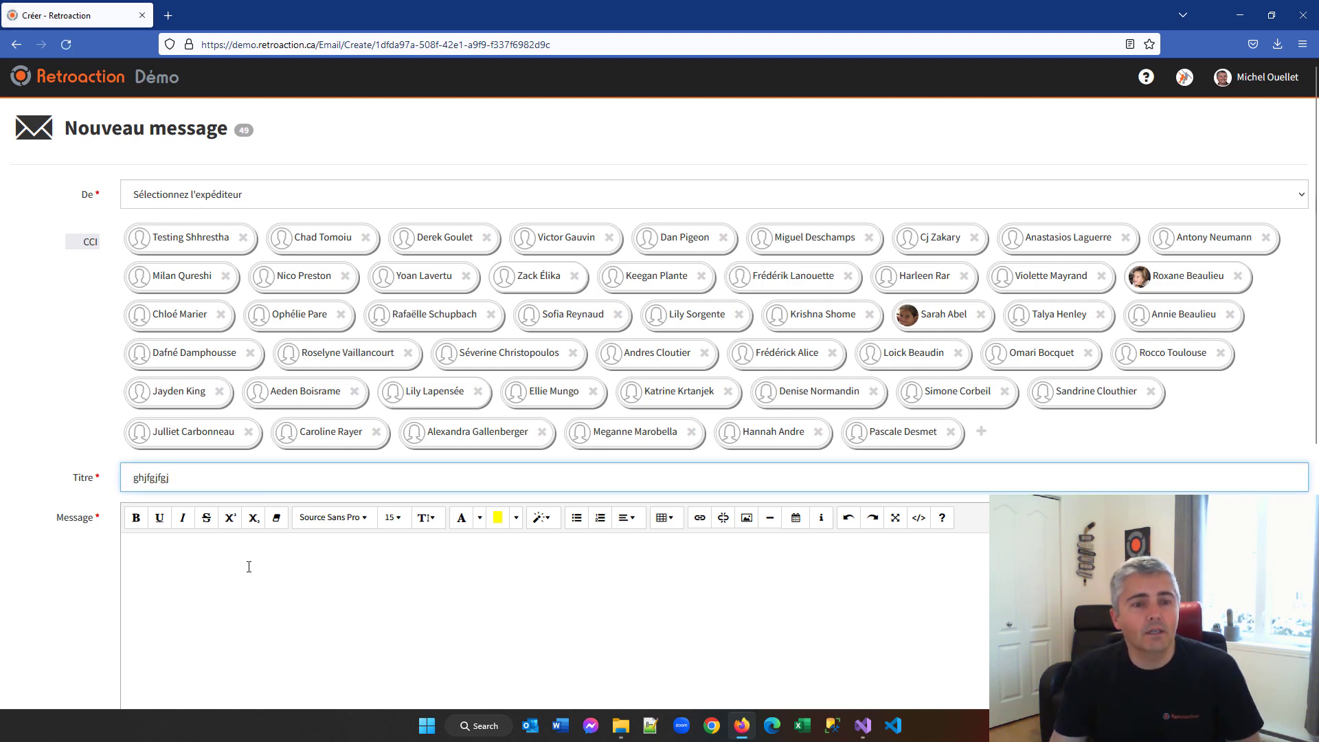
pyautogui.click(249, 567)
pyautogui.write('gfhjfghj')
pyautogui.scroll(-6, 309, 577)
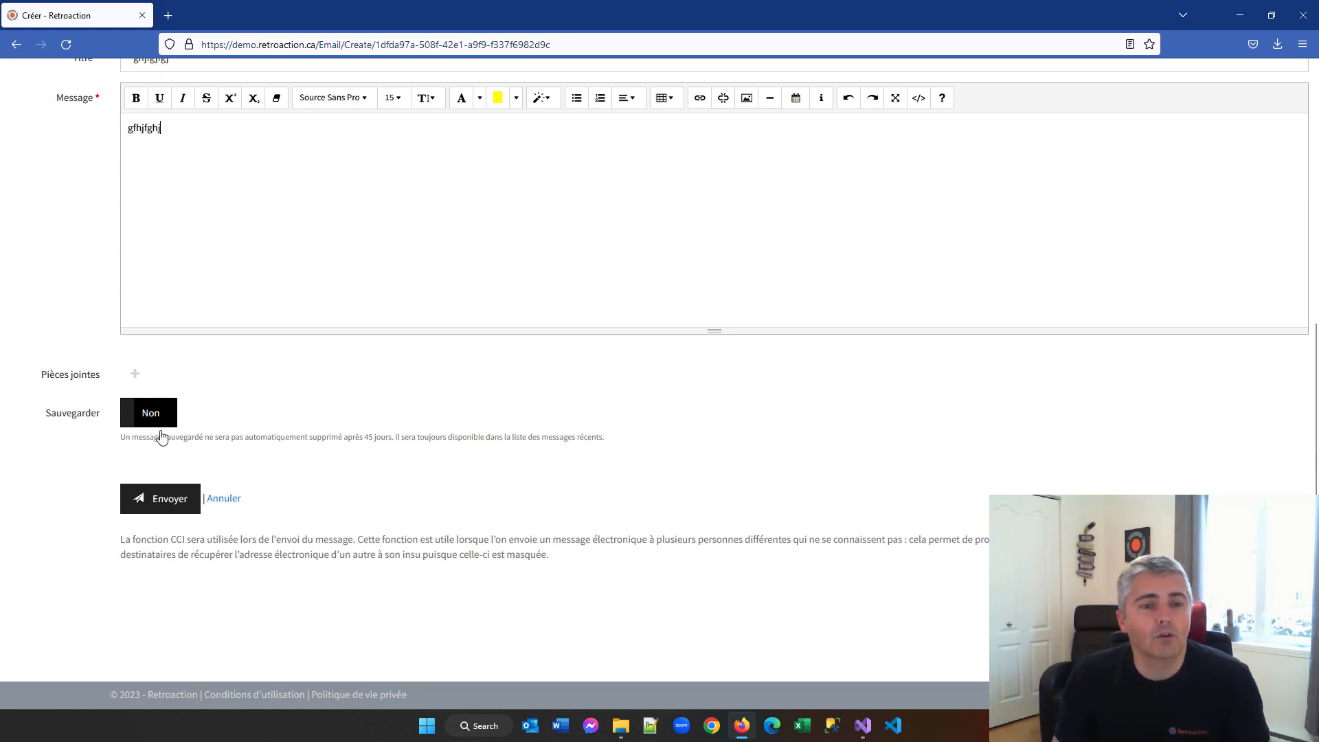
pyautogui.moveTo(169, 540); pyautogui.dragTo(188, 540)
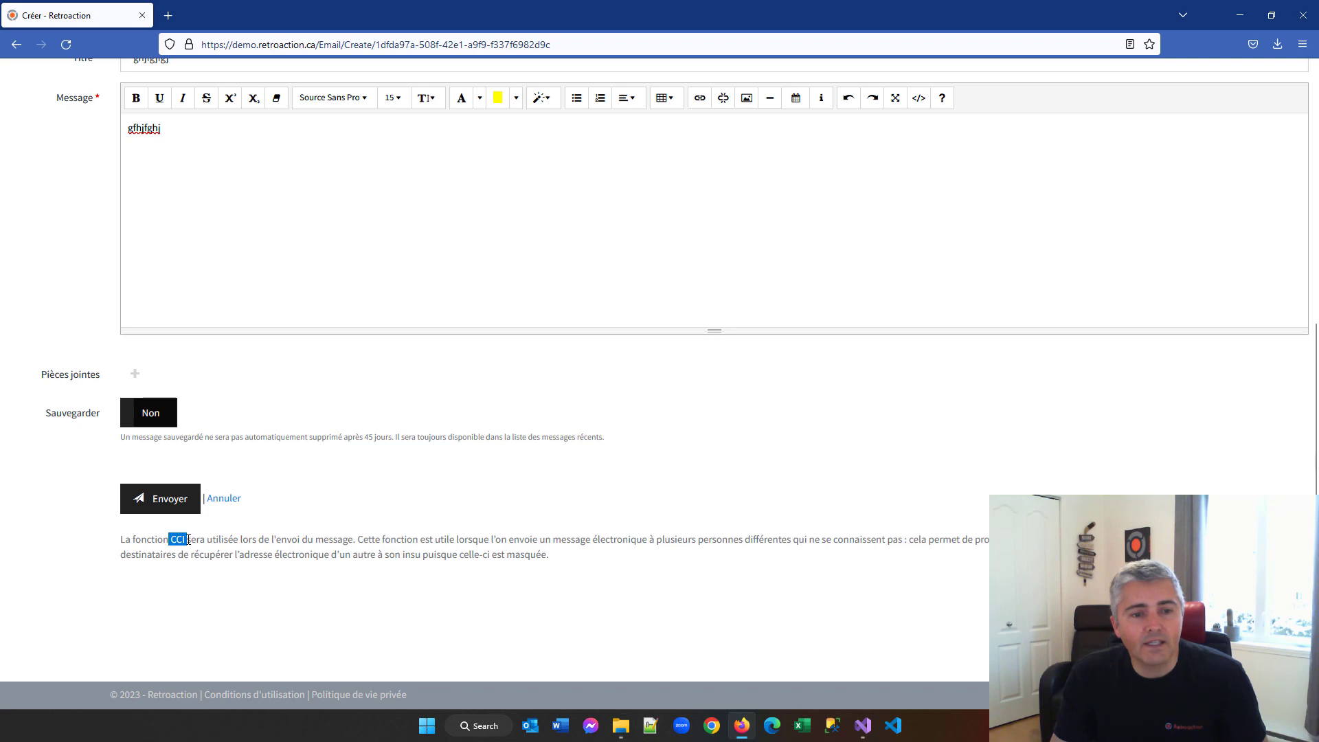
pyautogui.click(229, 502)
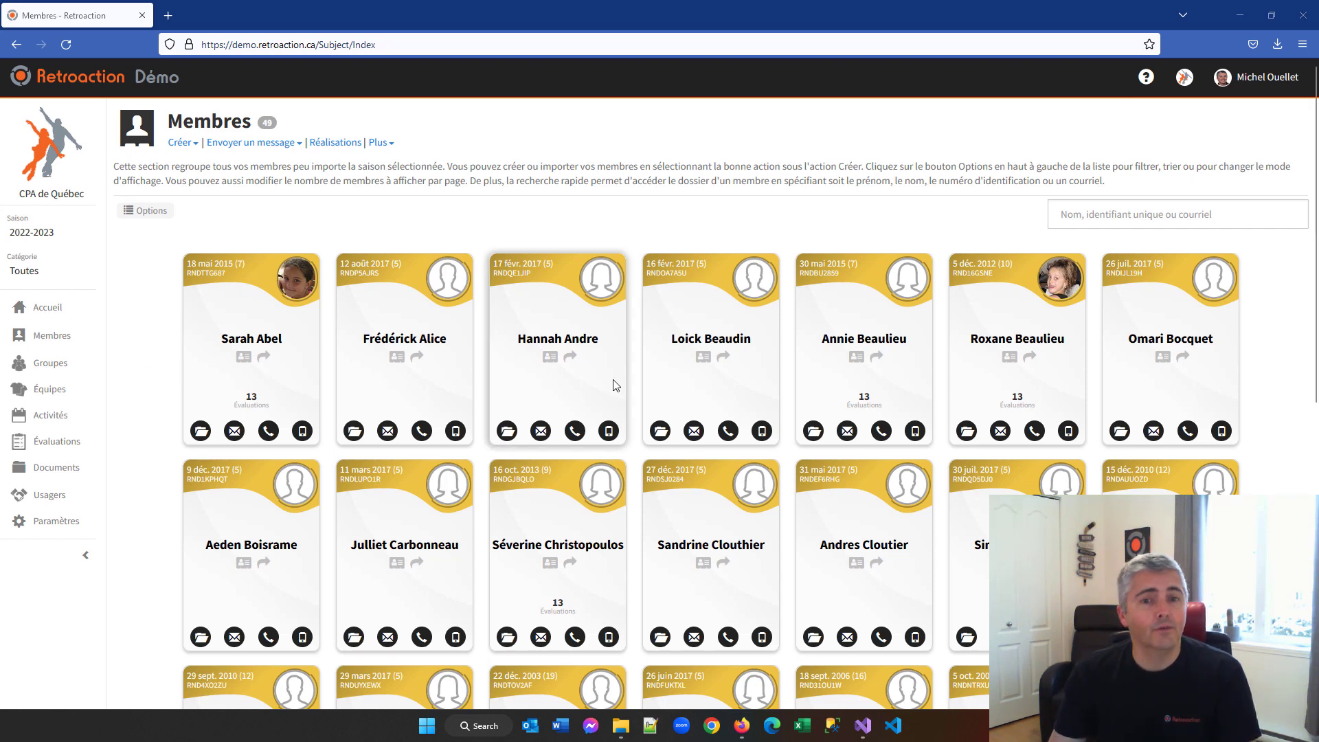
pyautogui.click(180, 142)
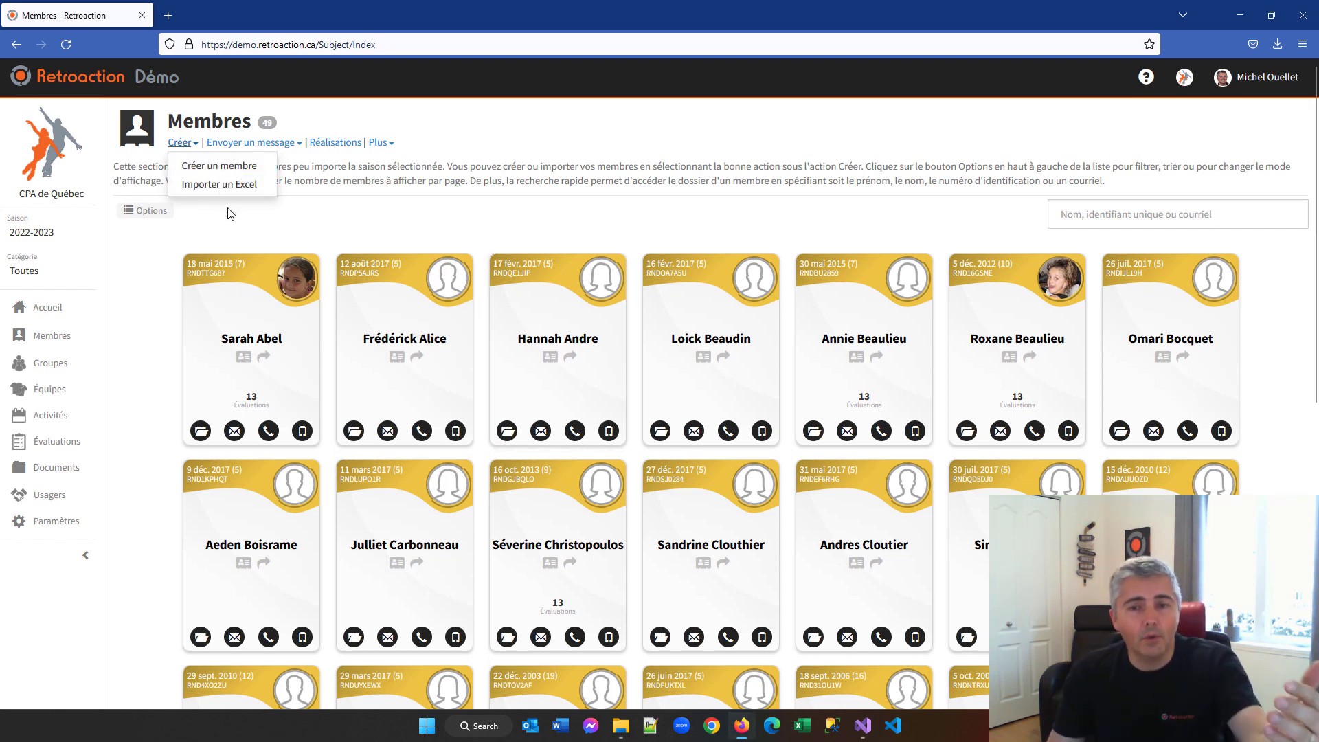
pyautogui.click(290, 219)
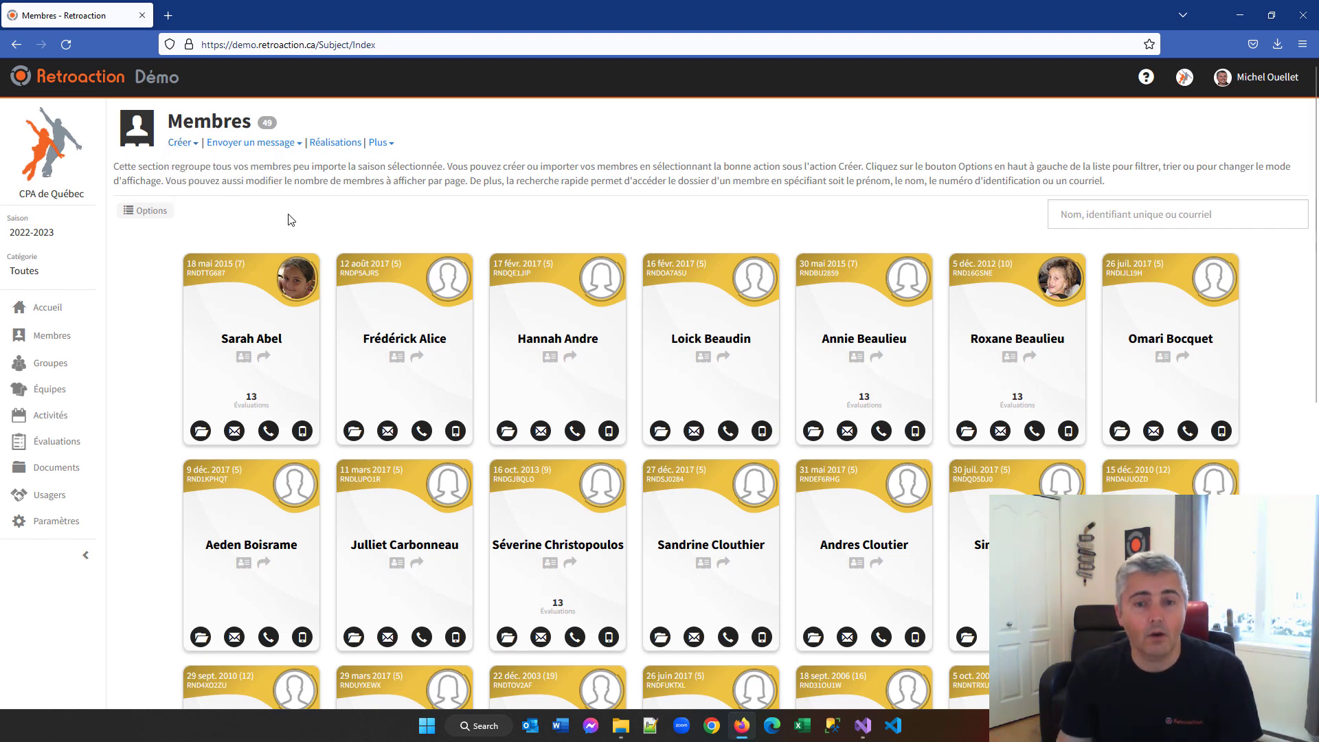
# - Start a new group in the groups section and name it "Bleu"
pyautogui.click(59, 369)
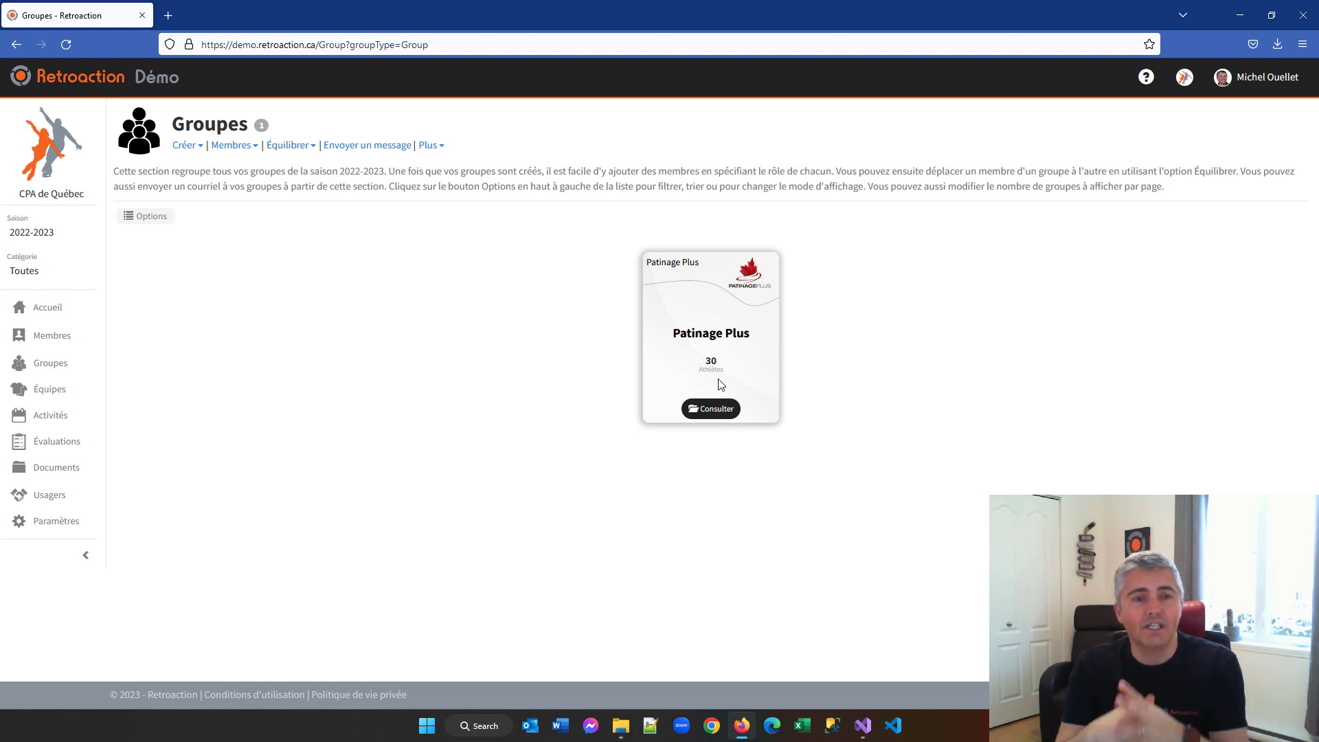
pyautogui.click(176, 146)
pyautogui.click(195, 169)
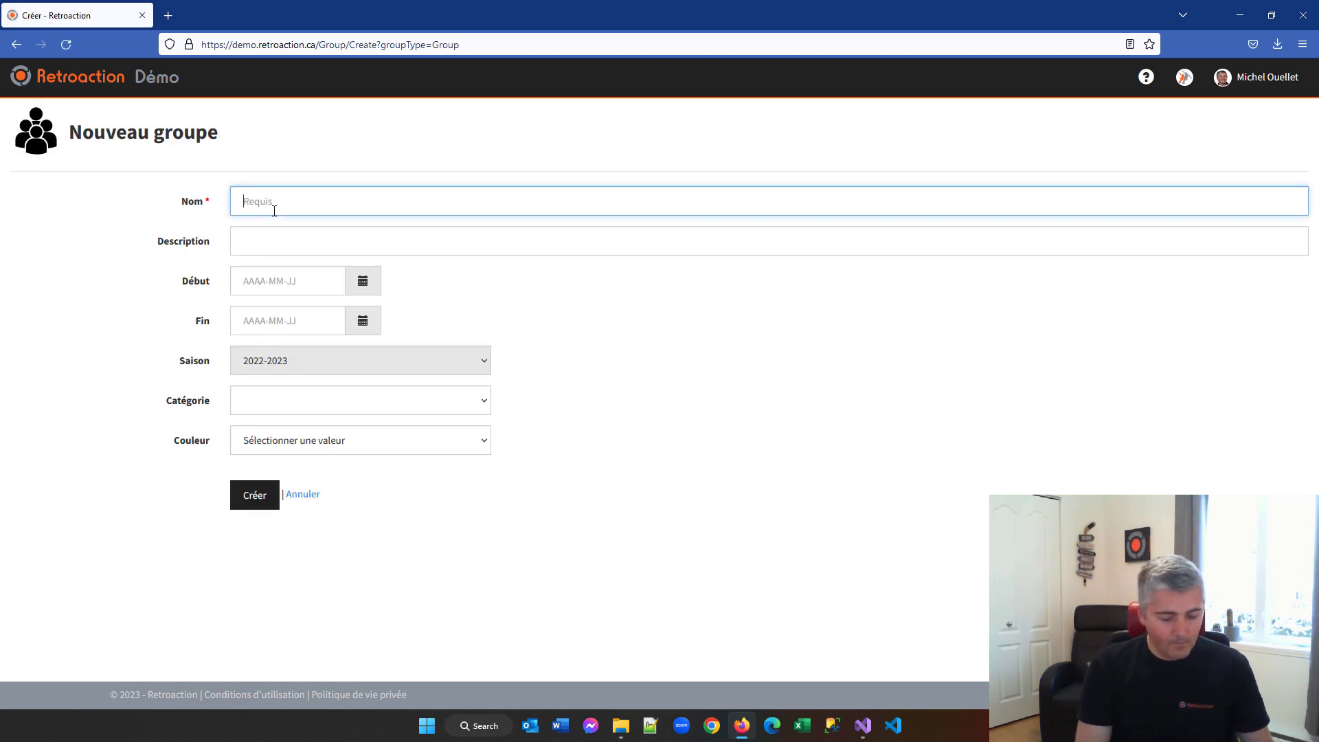
pyautogui.write('Bleu')
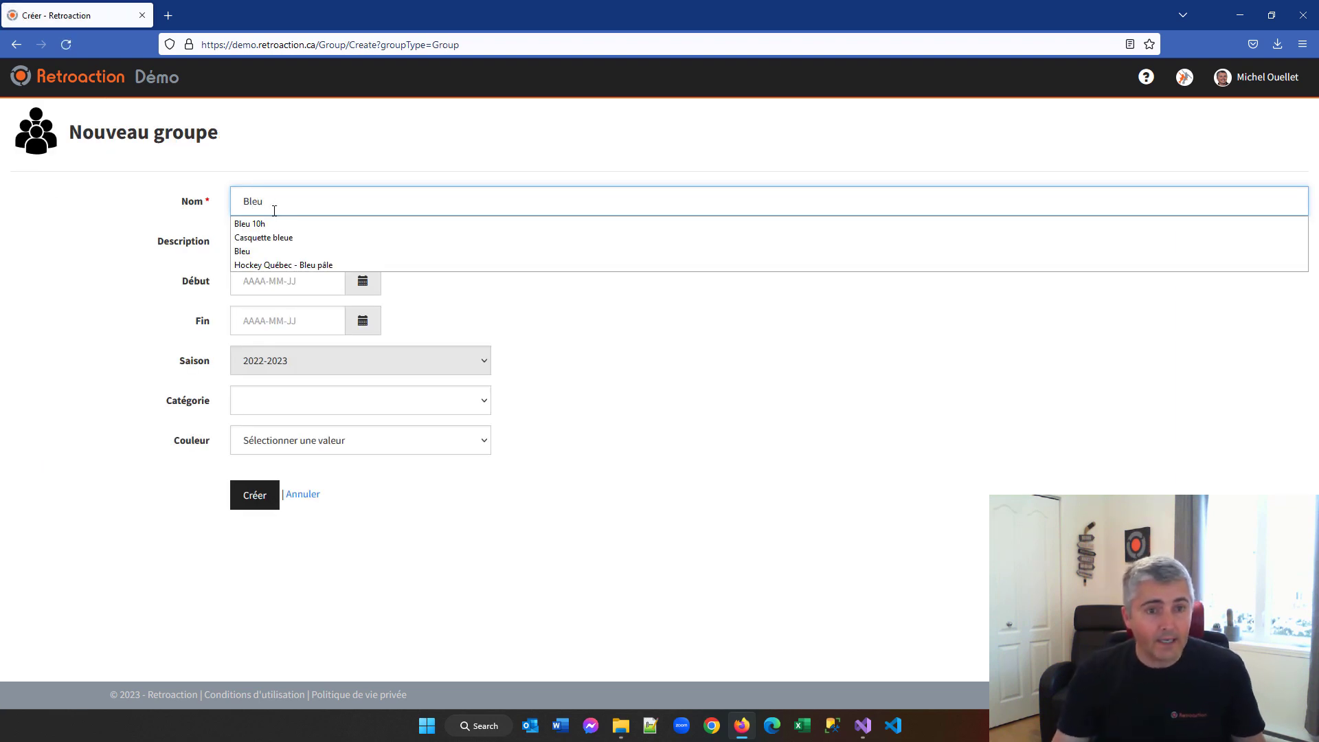
# - Set the new group's description to "Groupe du jeudi"
pyautogui.click(314, 241)
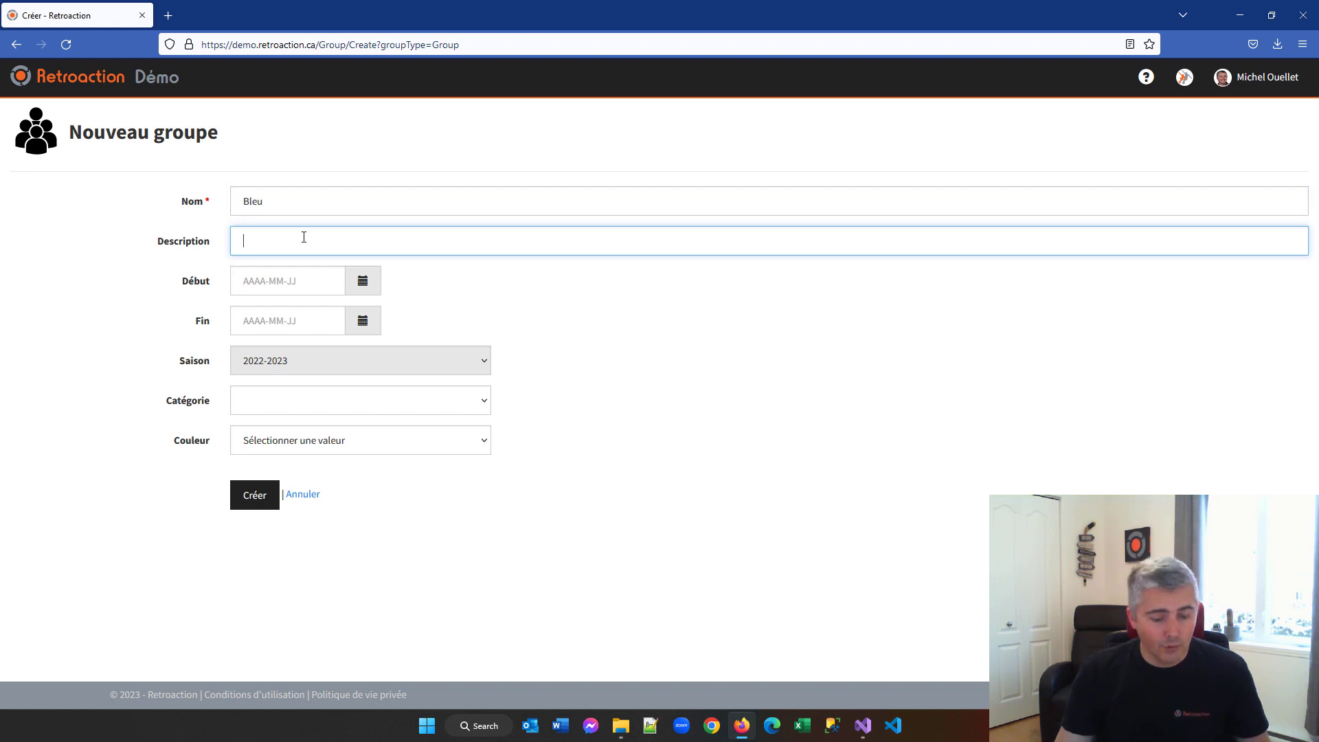
pyautogui.write('Samedi')
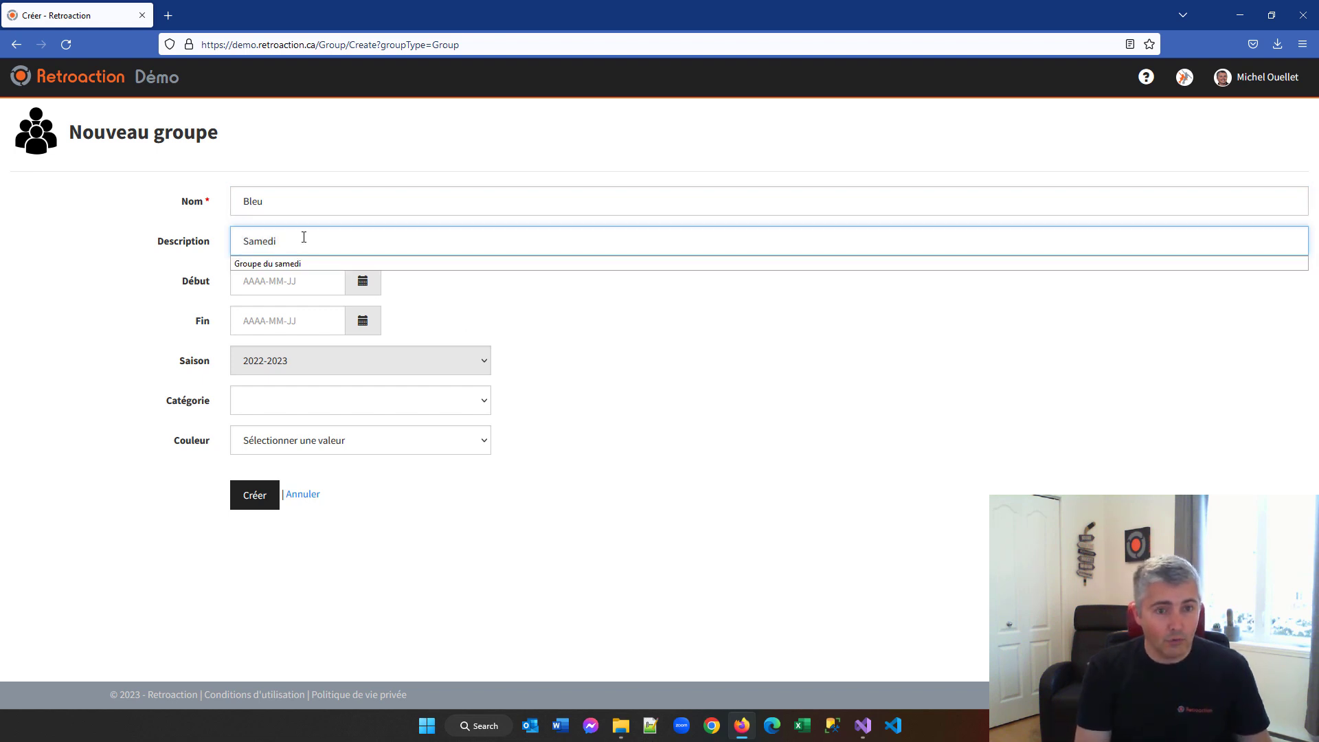
pyautogui.press('BackSpace')
pyautogui.press('BackSpace')
pyautogui.press('BackSpace')
pyautogui.press('BackSpace')
pyautogui.press('BackSpace')
pyautogui.write('G')
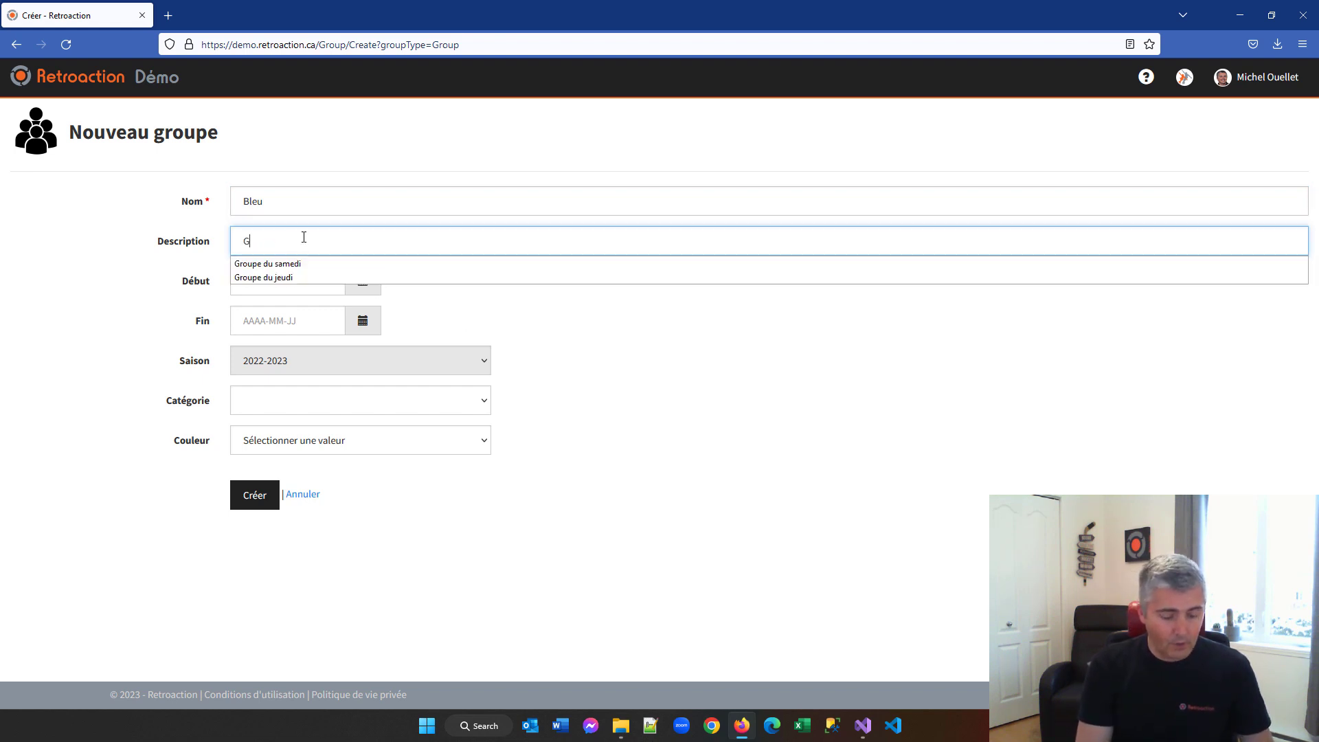
pyautogui.write('roupe')
pyautogui.press('Down')
pyautogui.press('Down')
pyautogui.press('Return')
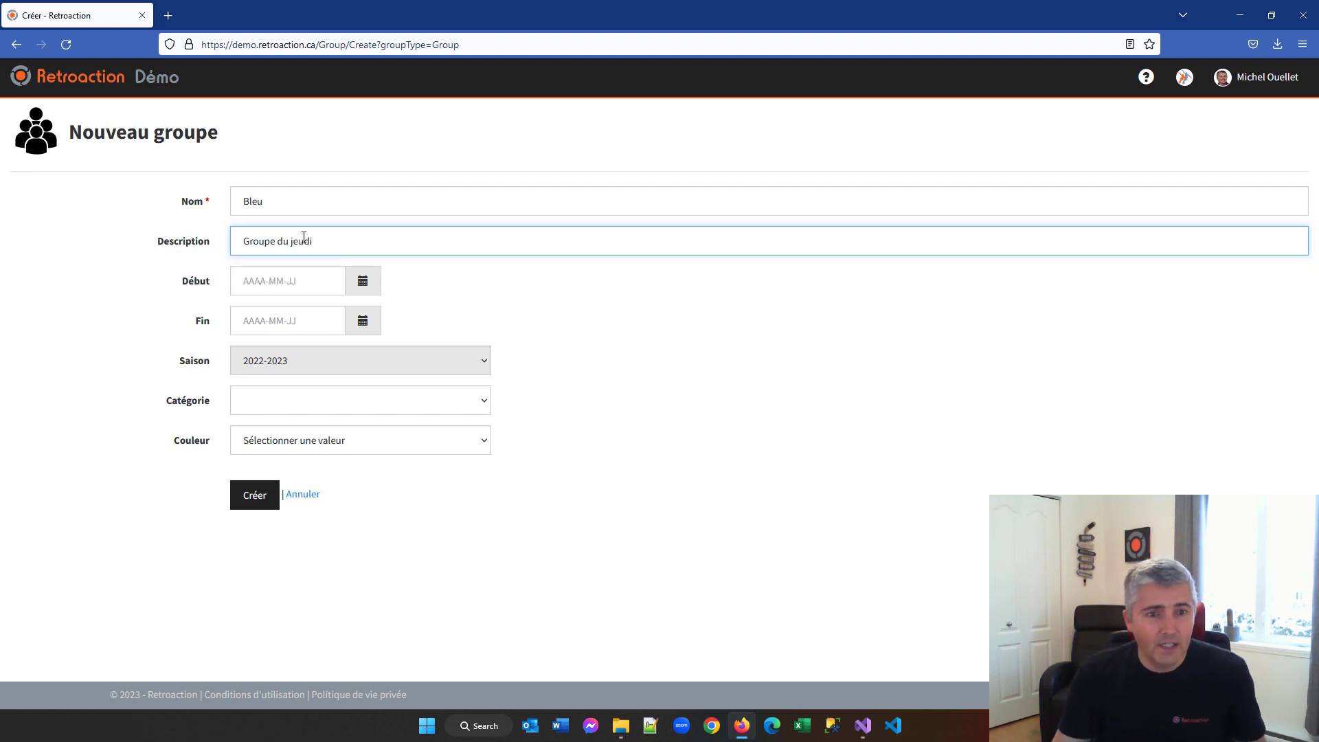
# - Set the group's category to Patinage Plus and its colour to Étape 5, and create the group
pyautogui.click(281, 404)
pyautogui.click(284, 447)
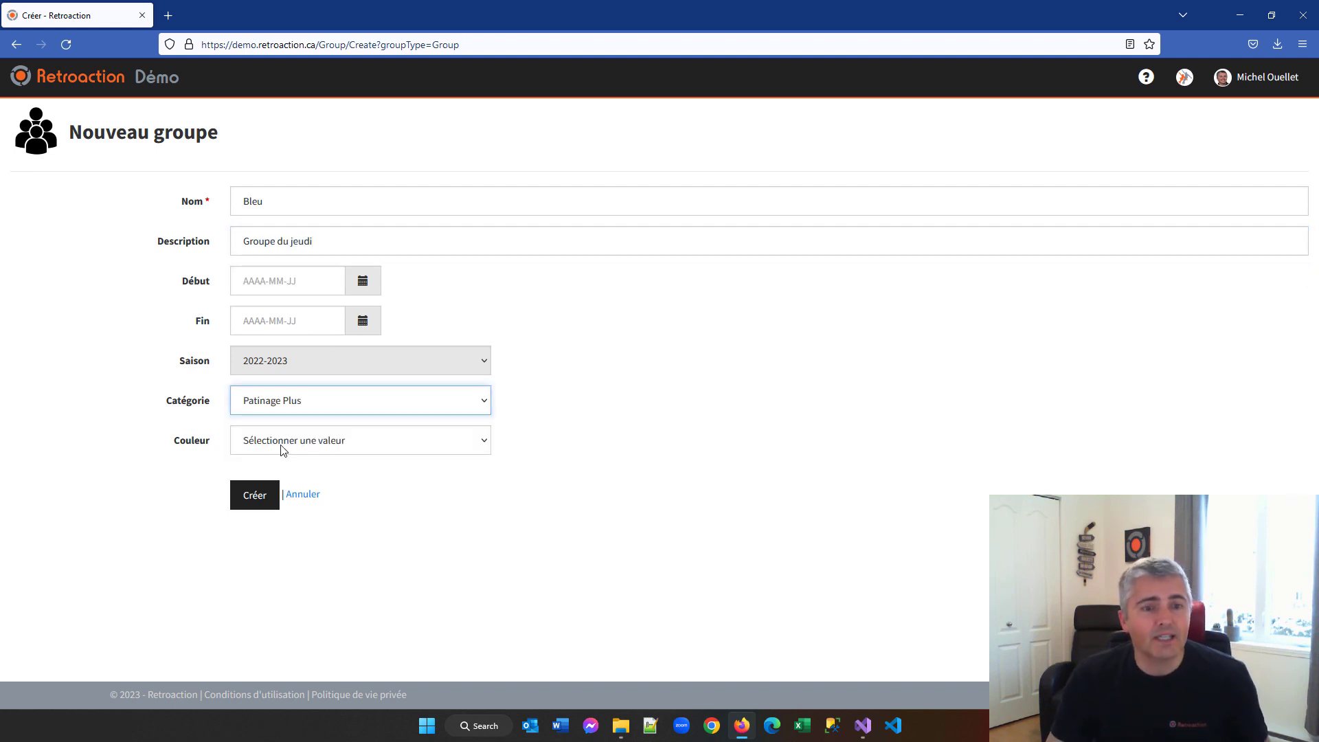
pyautogui.click(287, 450)
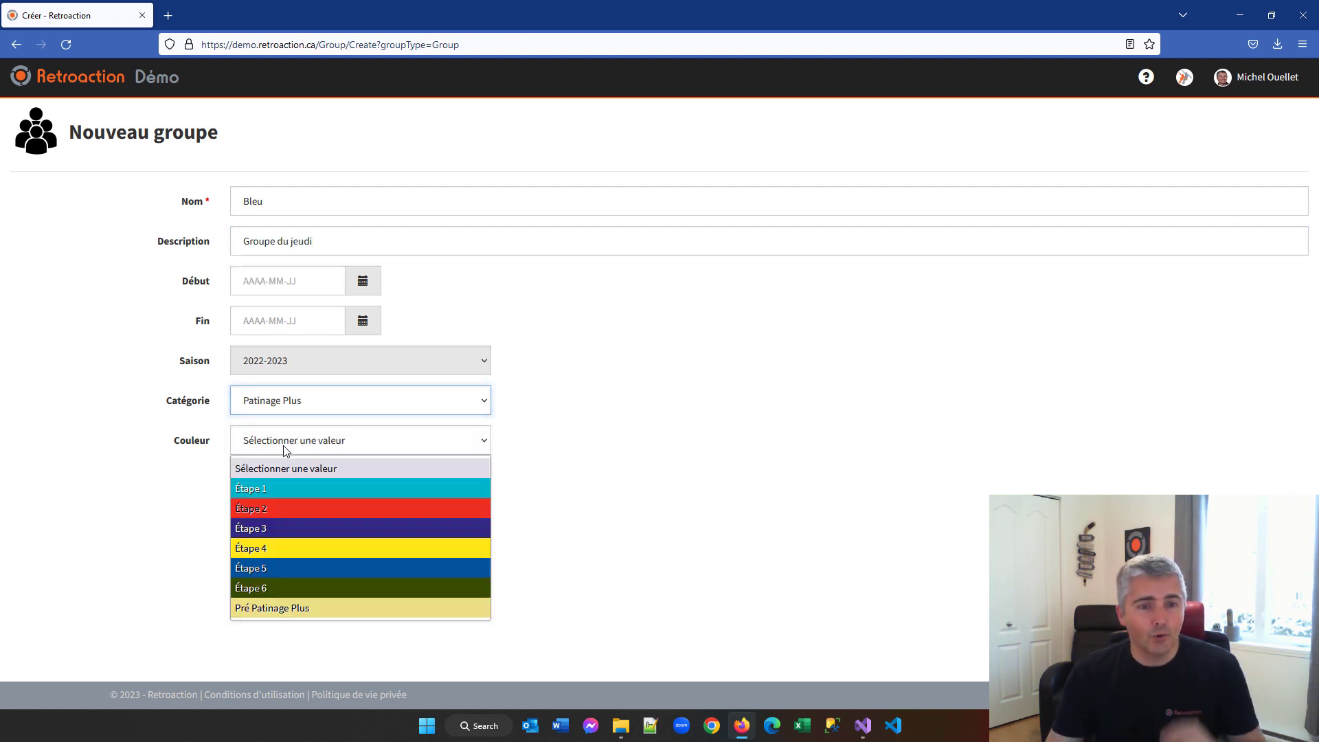
pyautogui.click(282, 569)
pyautogui.click(256, 494)
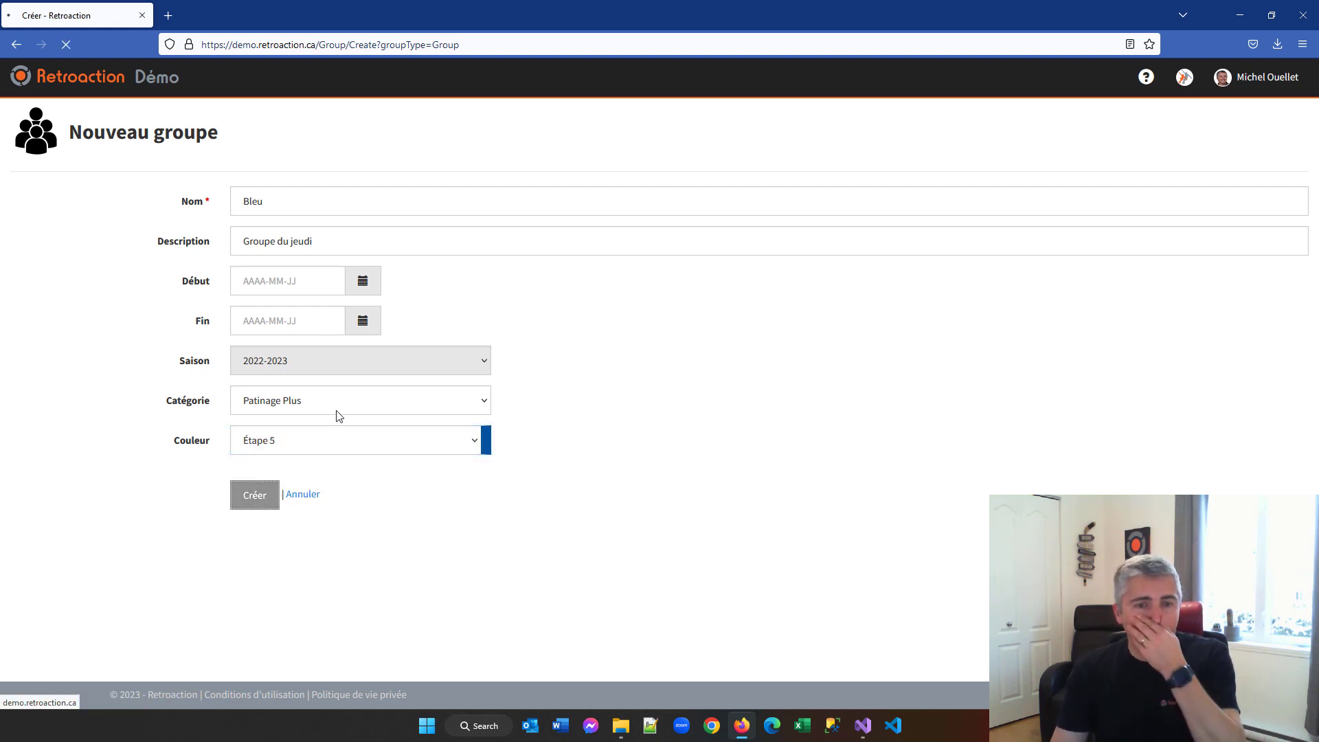
# - Return to the groups list, start another new group and name it "Rouge"
pyautogui.click(147, 120)
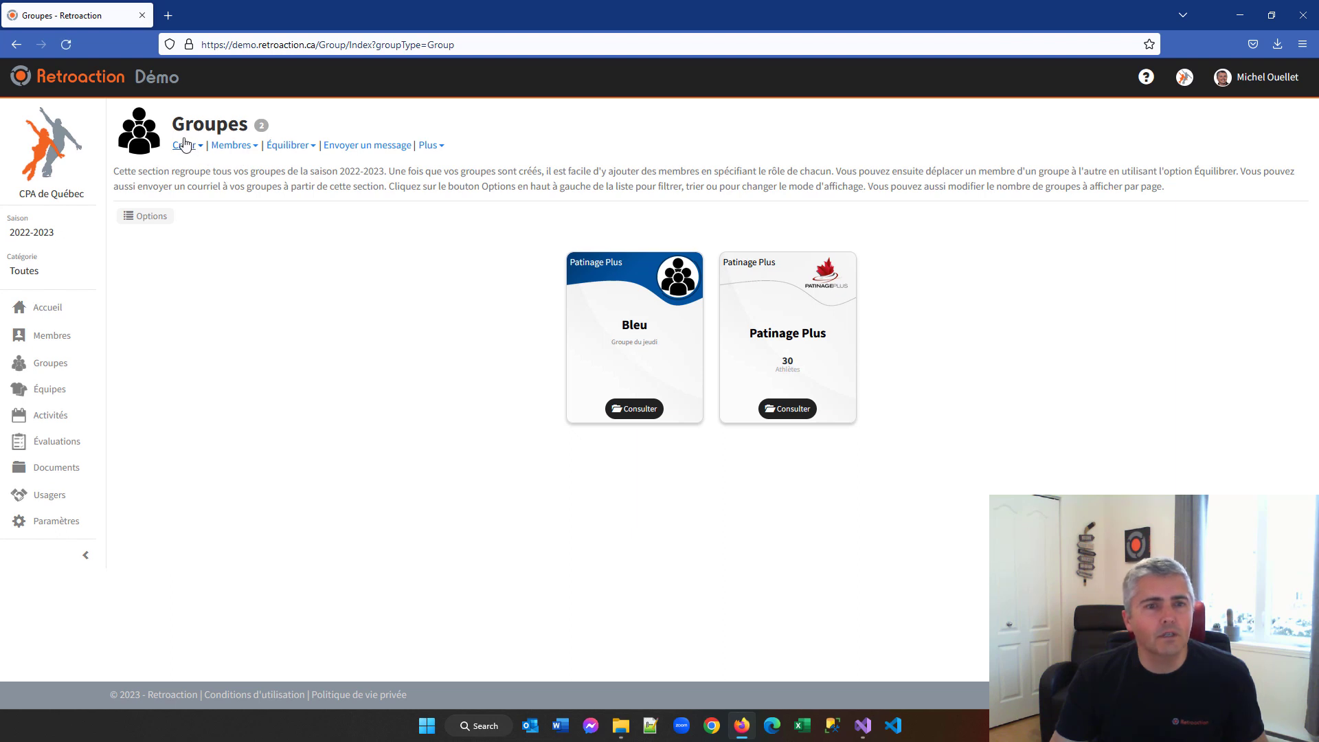
pyautogui.click(190, 146)
pyautogui.click(190, 168)
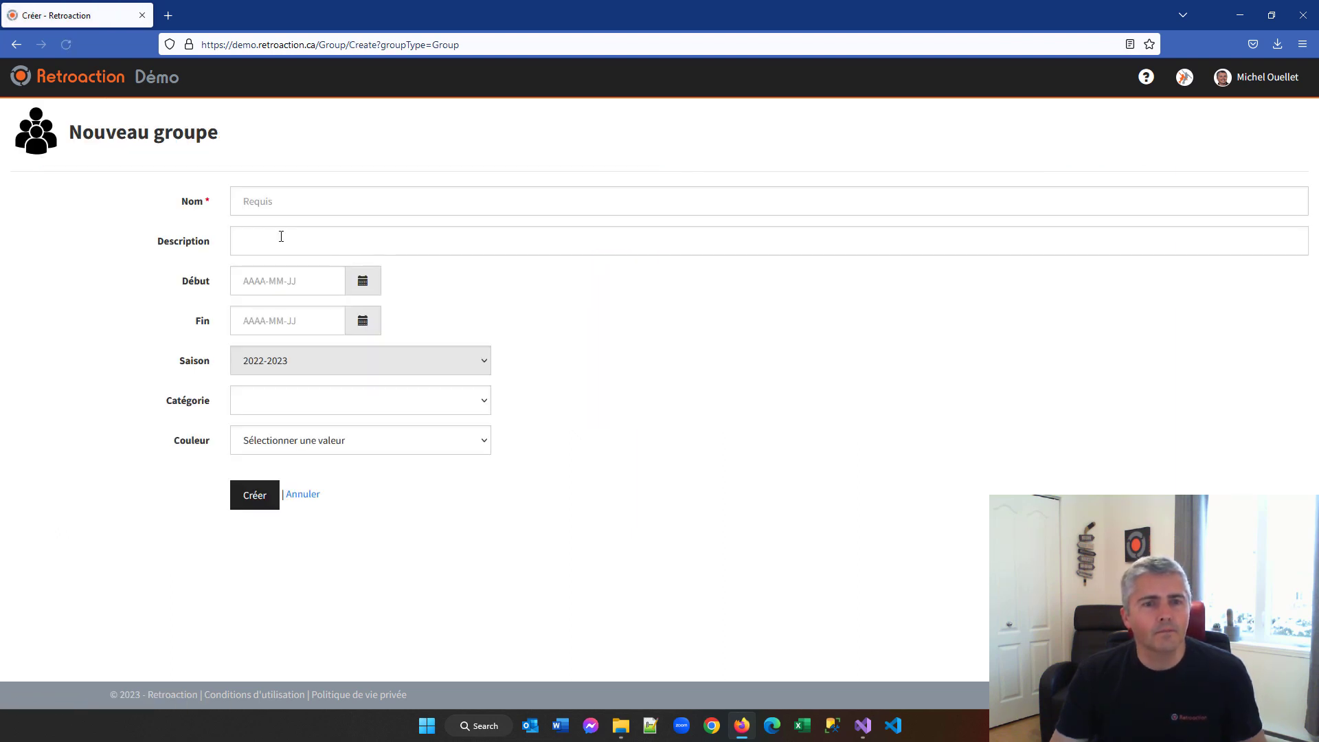
pyautogui.write('Groupe')
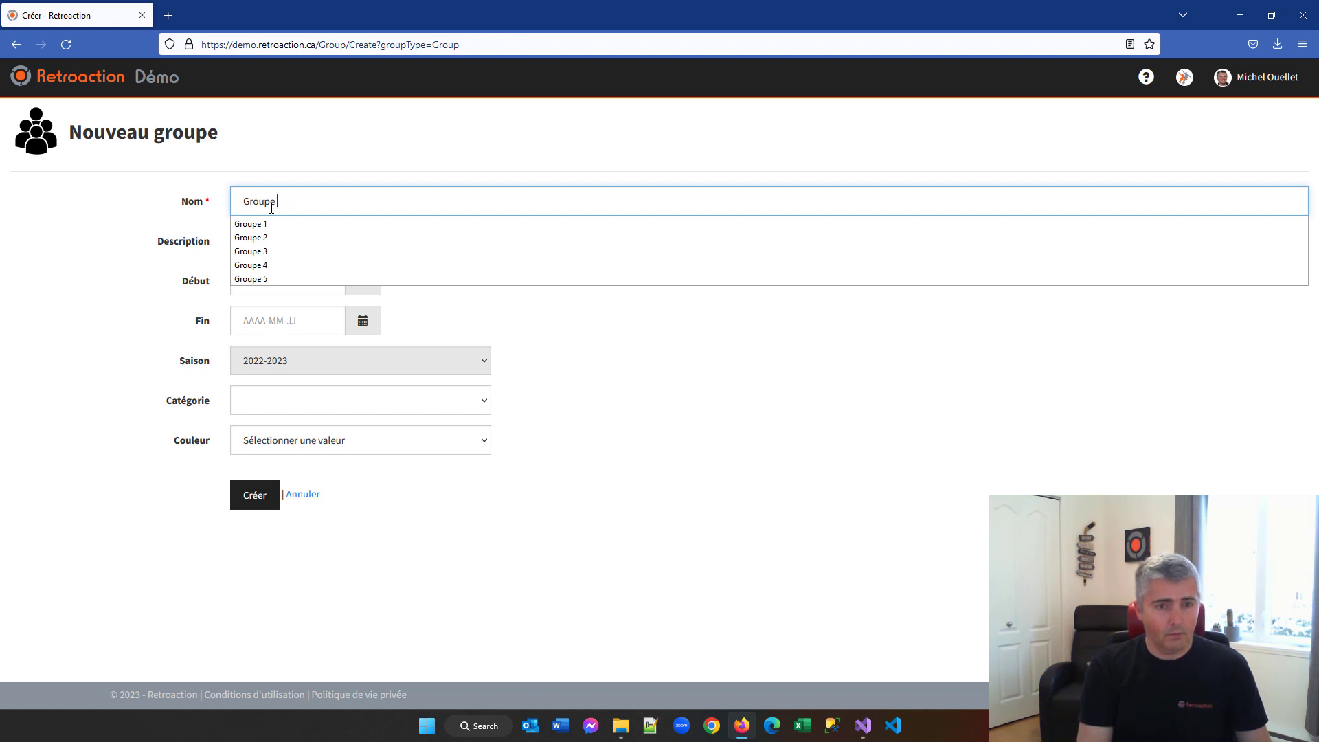
pyautogui.press('BackSpace')
pyautogui.press('BackSpace')
pyautogui.press('BackSpace')
pyautogui.press('BackSpace')
pyautogui.press('BackSpace')
pyautogui.press('BackSpace')
pyautogui.write('Rouge')
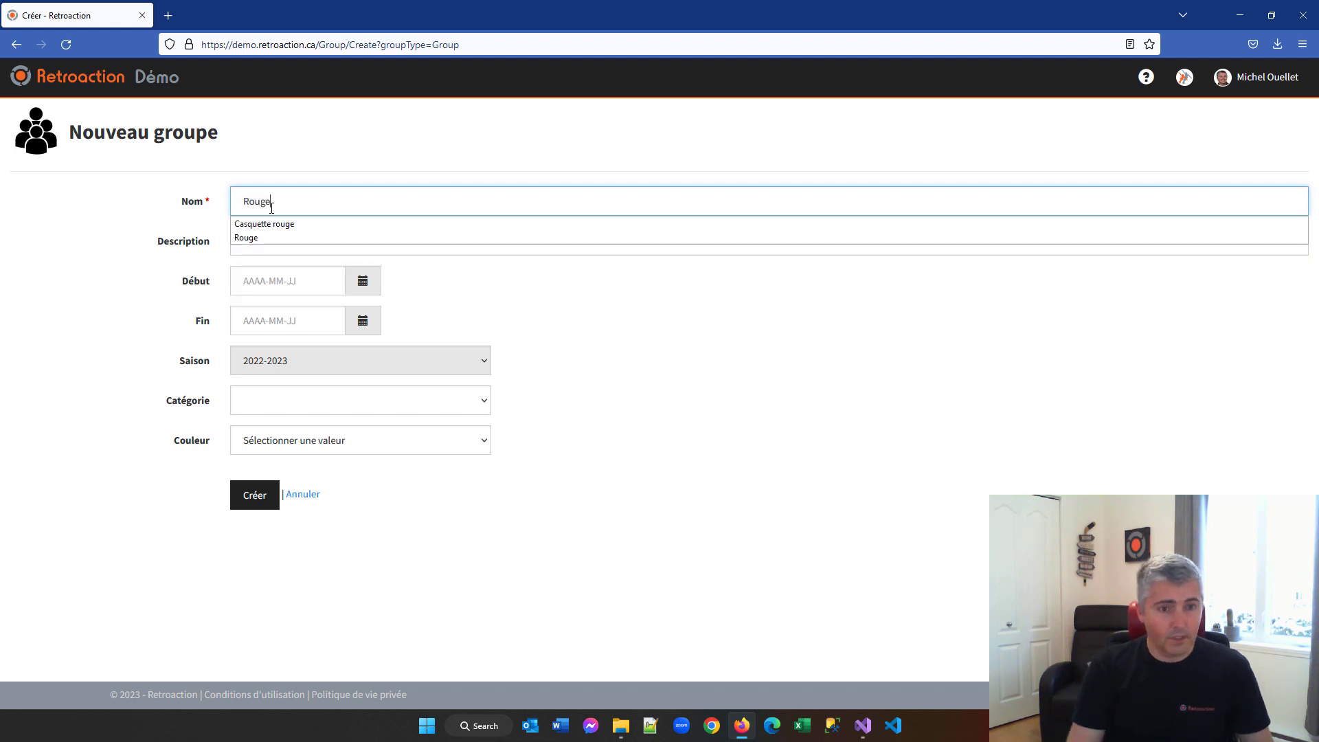
# - Set the Rouge group's description to "Groupe du samedi"
pyautogui.click(258, 240)
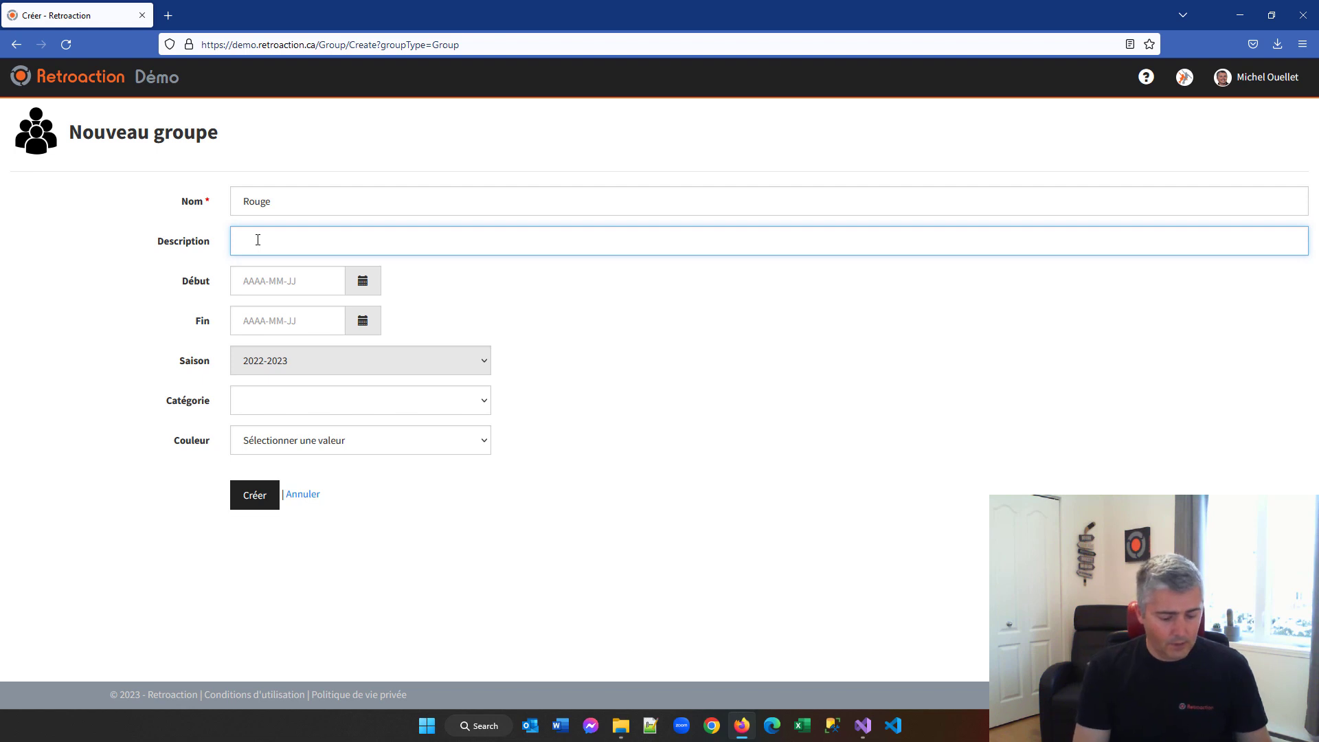
pyautogui.write('Groupe')
pyautogui.press('Down')
pyautogui.press('Return')
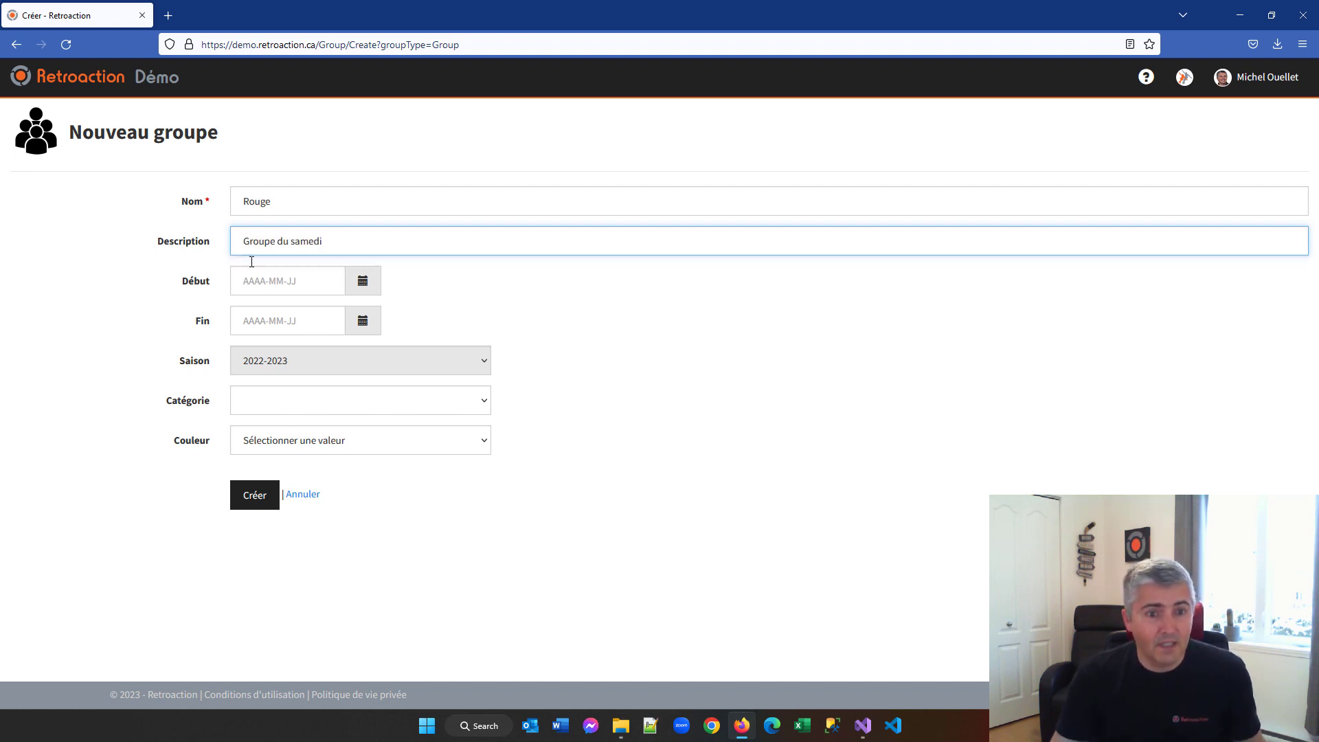
# - Set the Rouge group's category to Patinage Plus and its colour to Étape 2, create it and return to the groups list
pyautogui.click(276, 404)
pyautogui.click(265, 448)
pyautogui.click(265, 443)
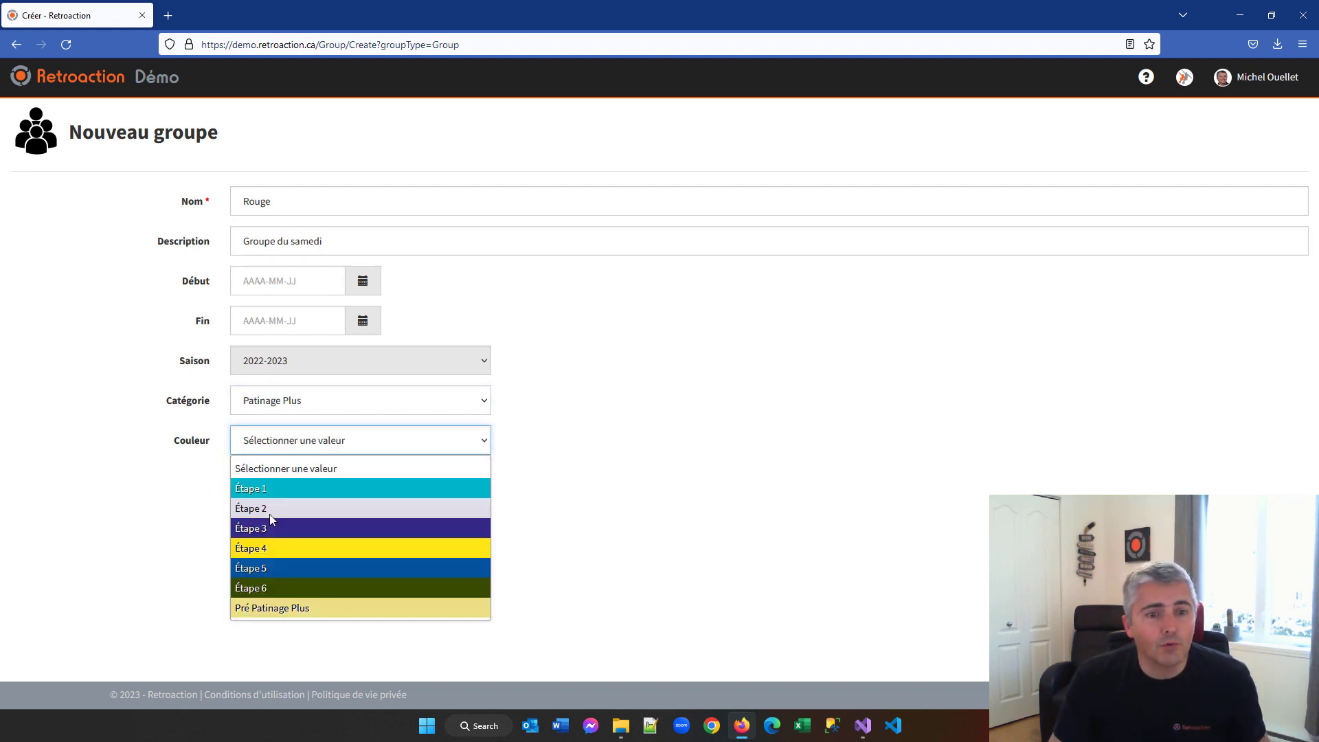
pyautogui.click(264, 512)
pyautogui.click(255, 495)
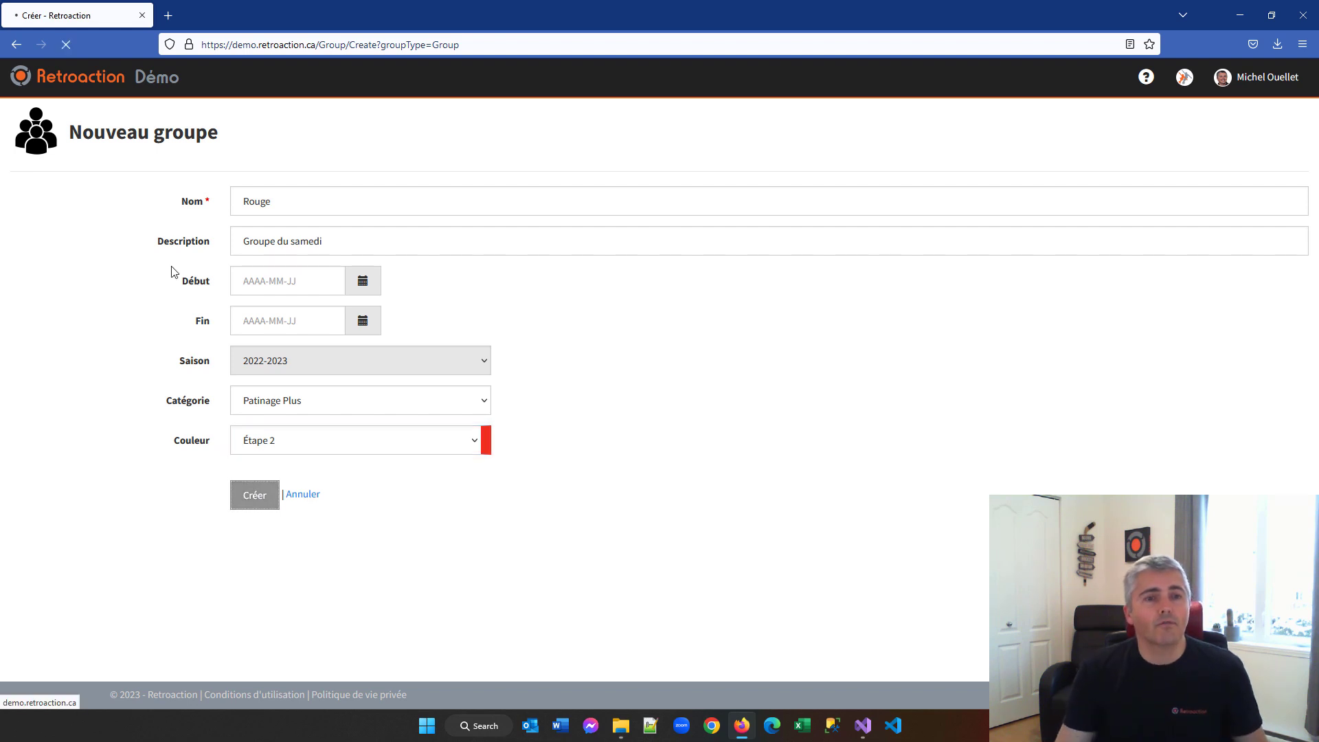
pyautogui.click(148, 121)
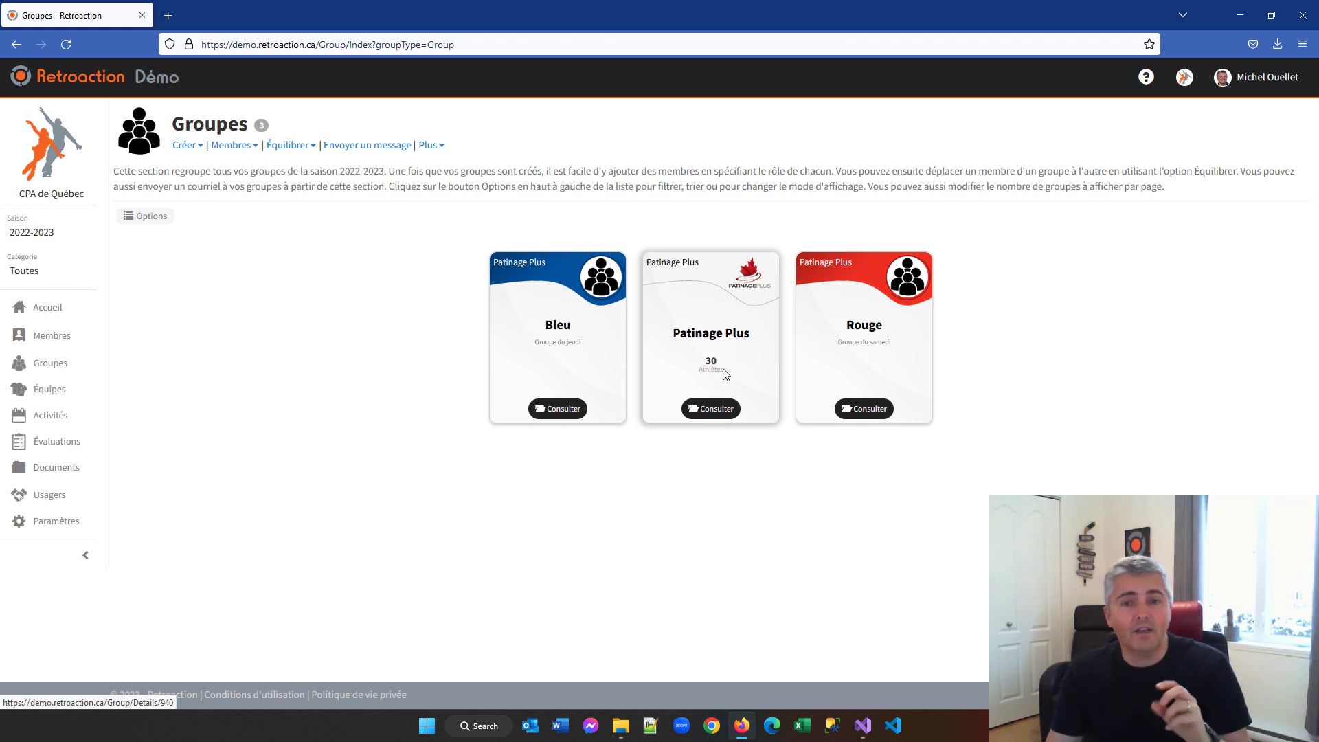
# - Start adding members to groups and choose Bleu and Rouge as the groups to fill
pyautogui.click(234, 145)
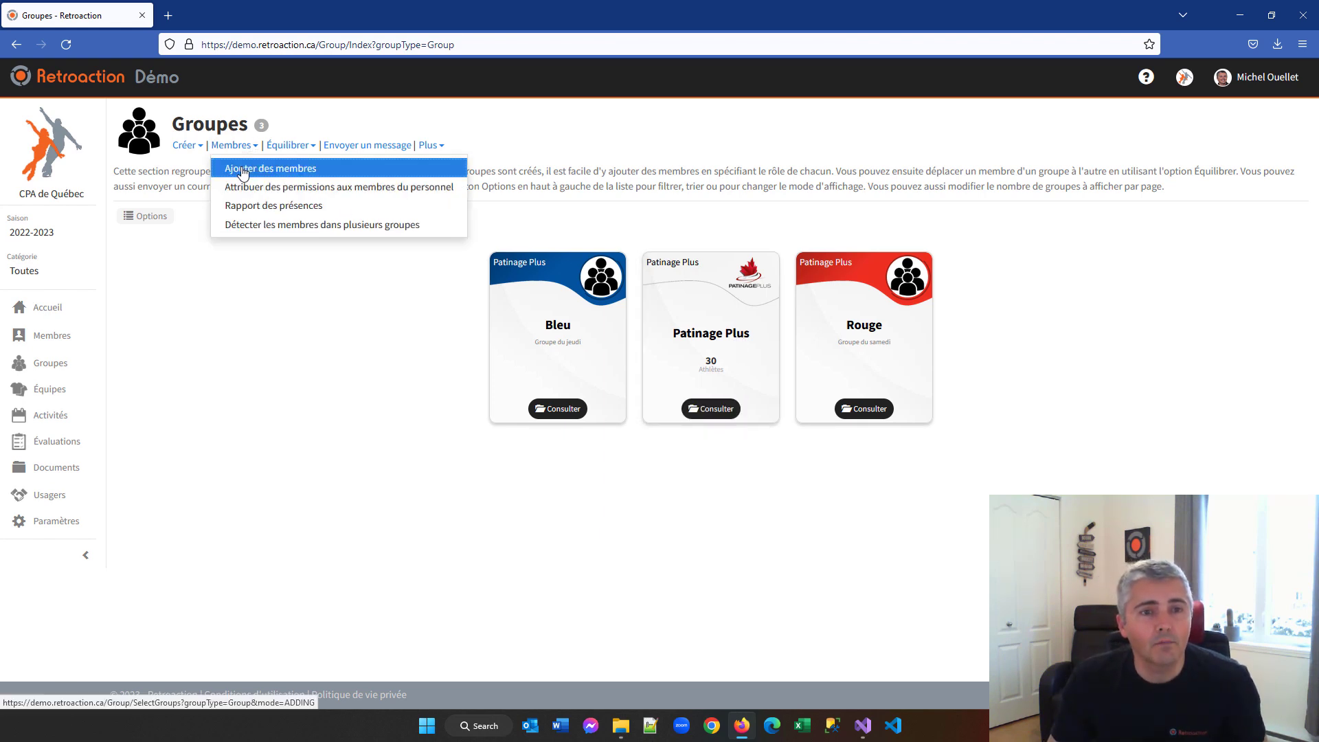
pyautogui.click(243, 170)
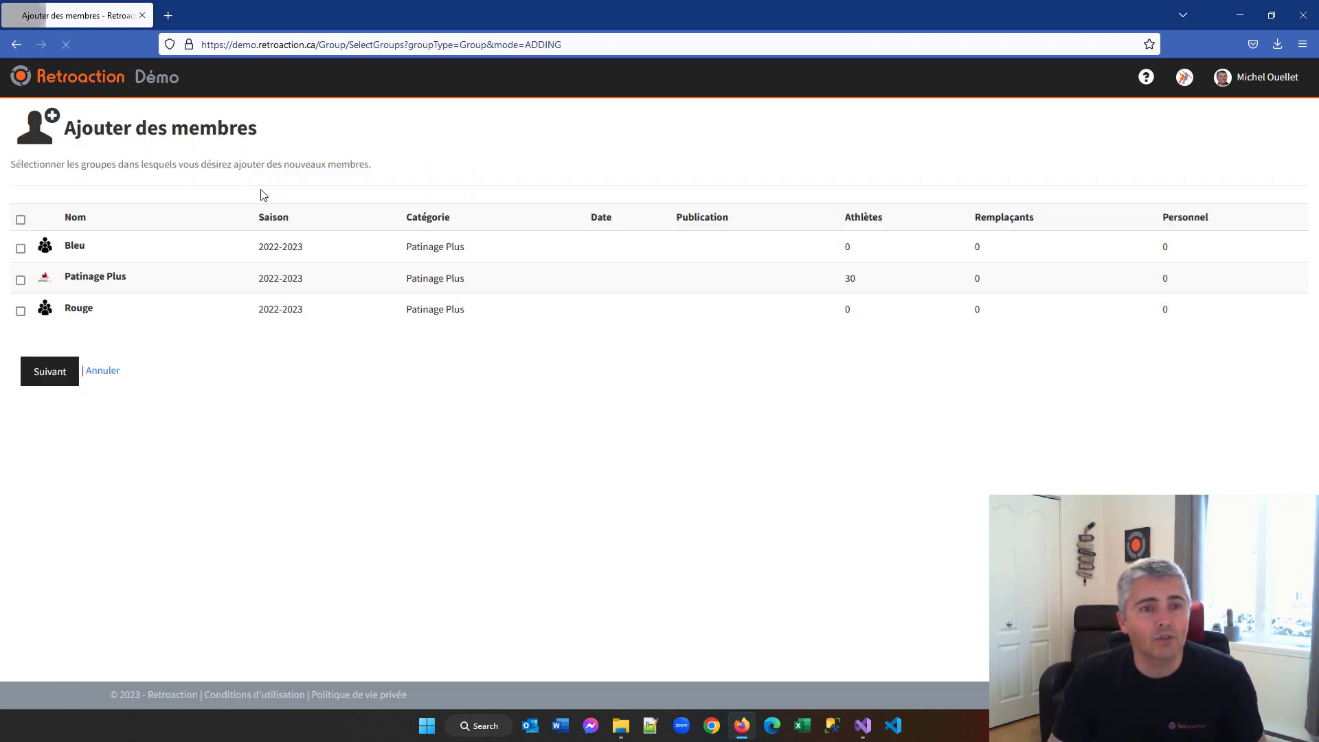
pyautogui.click(81, 314)
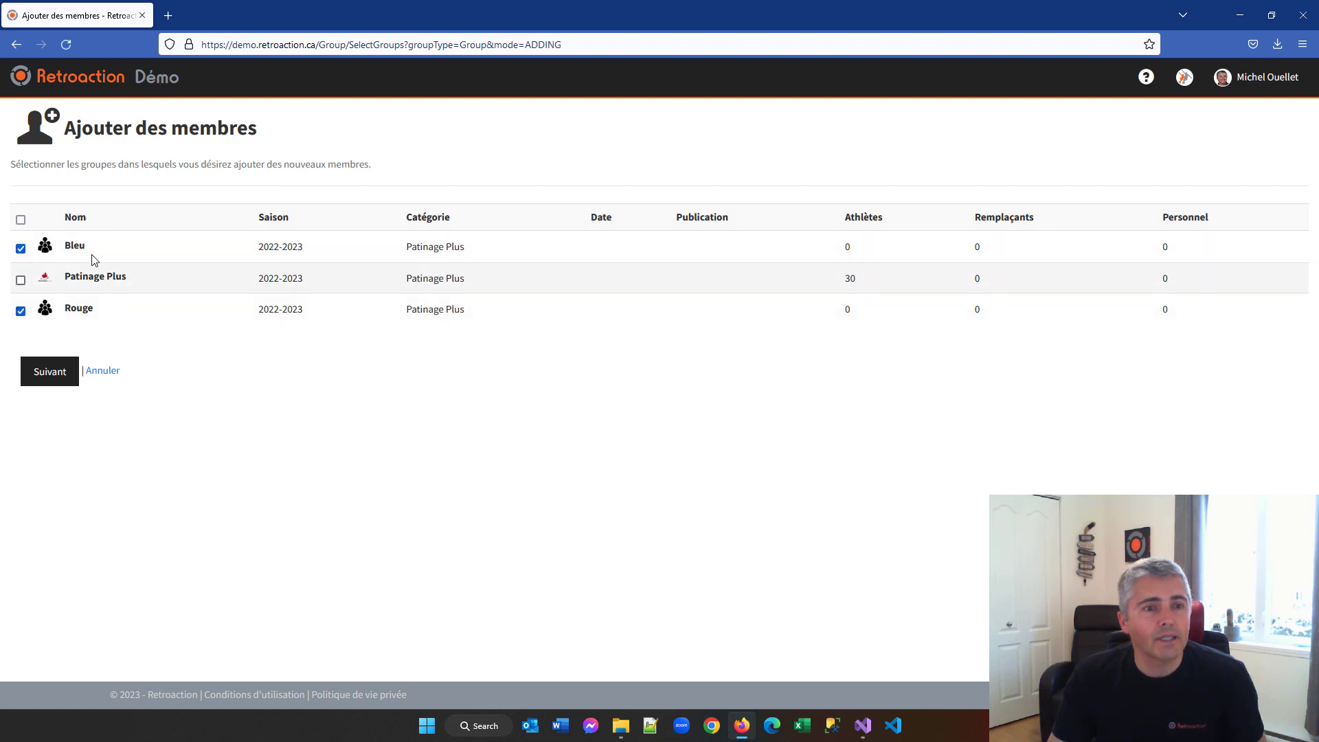
pyautogui.click(60, 360)
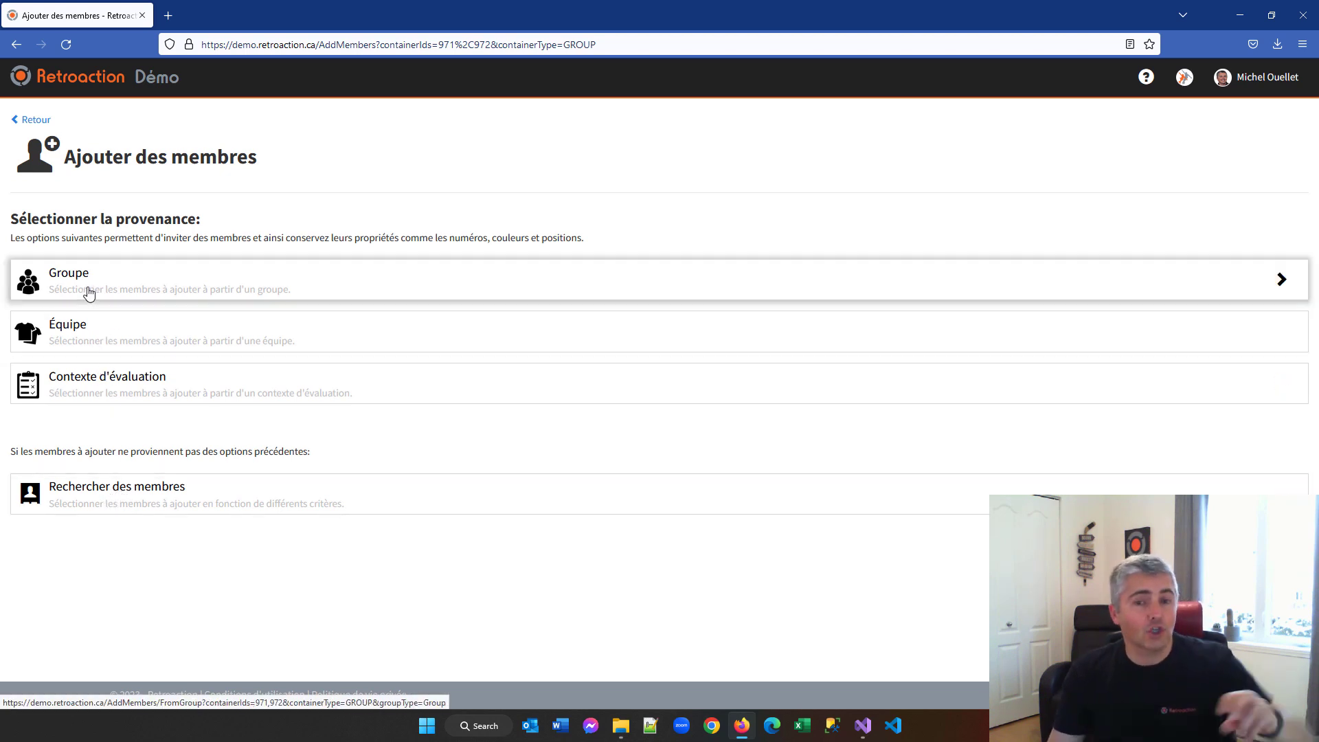
# - Use a member search without any criteria as the source and look through the complete member list
pyautogui.click(137, 496)
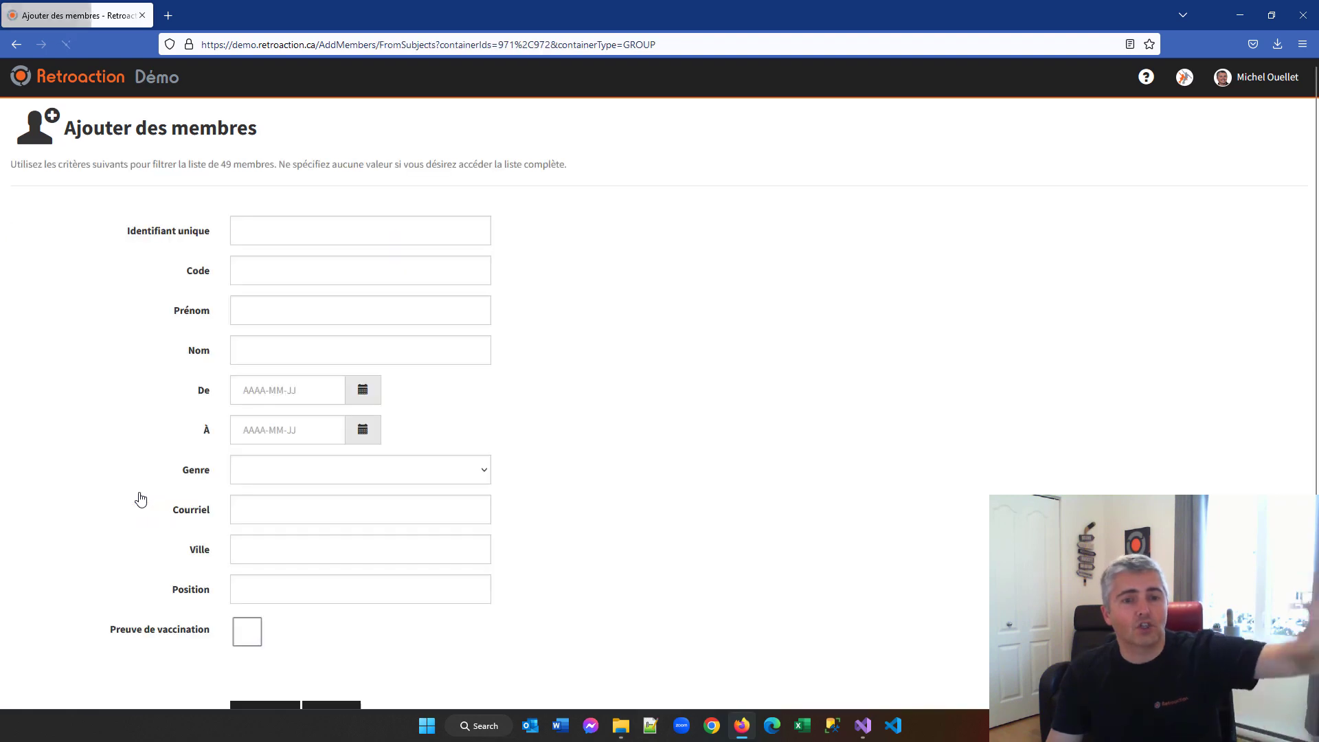
pyautogui.scroll(-3, 365, 501)
pyautogui.click(332, 529)
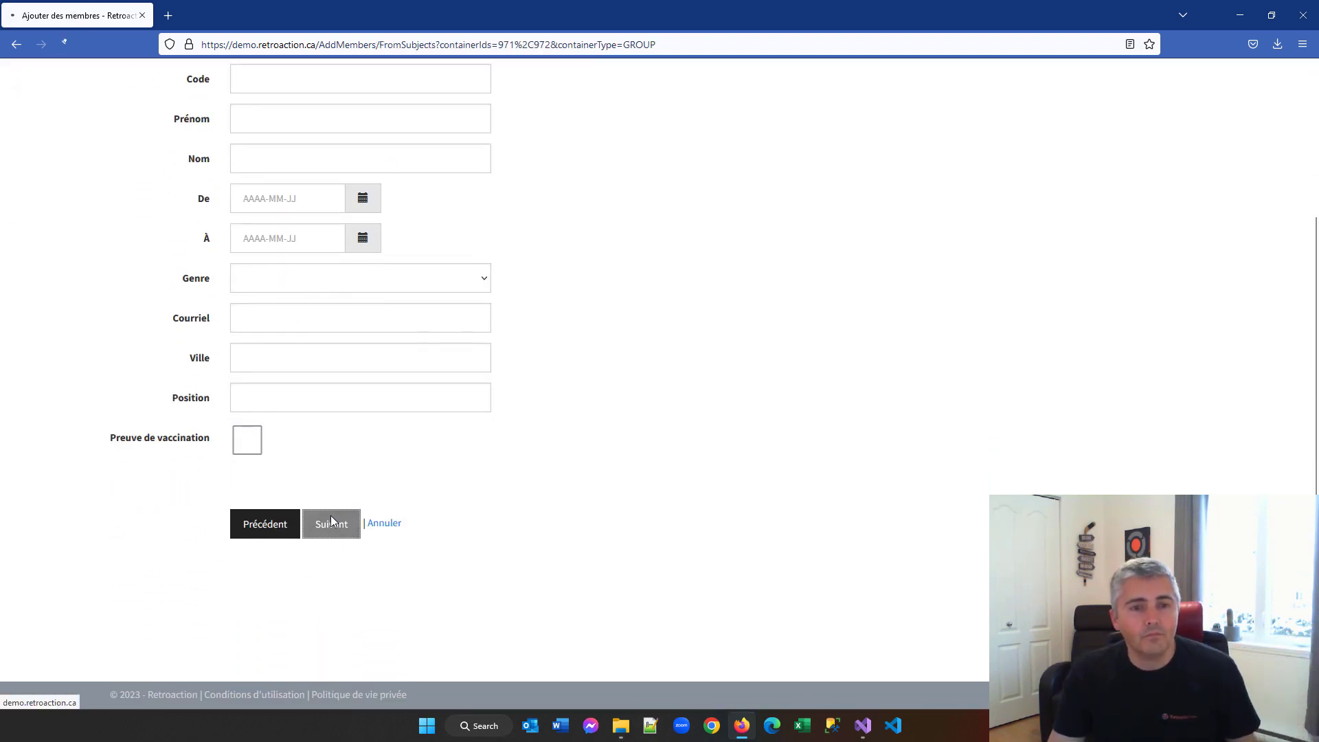
pyautogui.moveTo(748, 631)
pyautogui.scroll(-8, 747, 574)
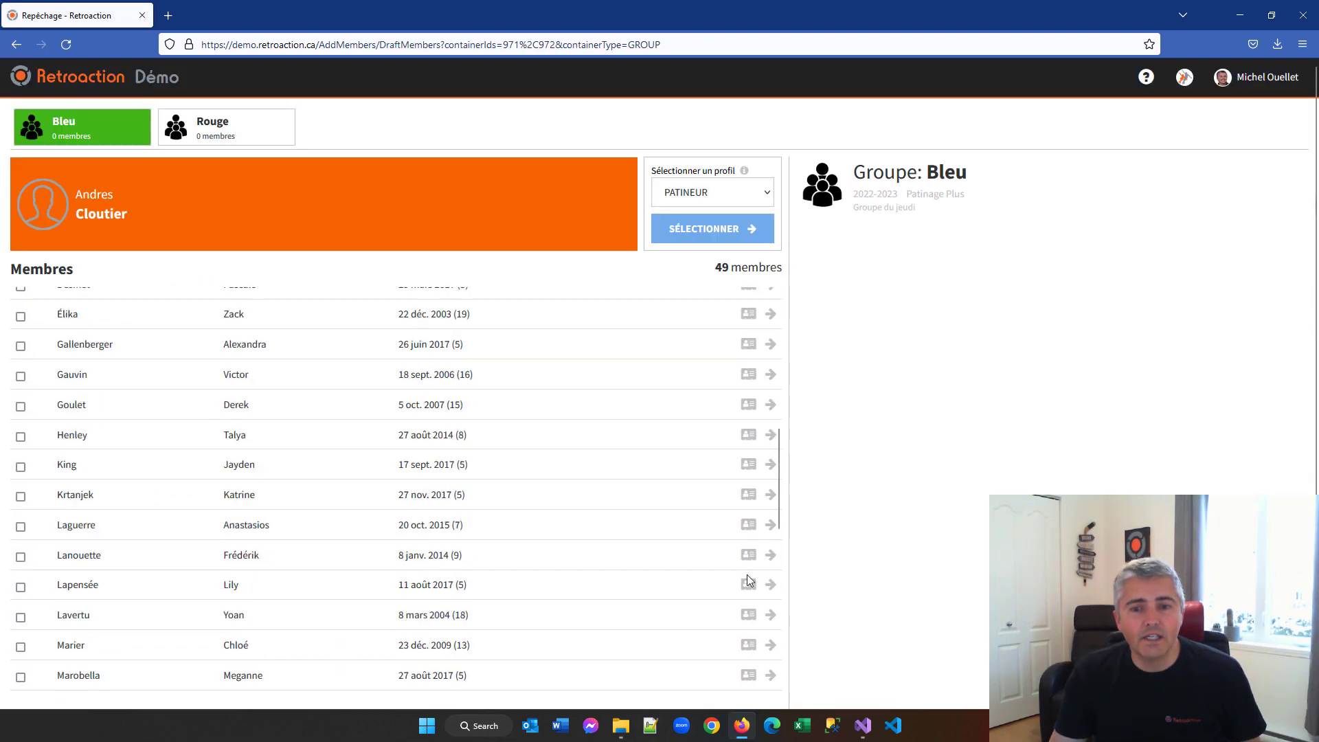
pyautogui.scroll(7, 748, 574)
pyautogui.scroll(2, 750, 571)
# - Assign the first 14 members of the list to the Bleu group with the PATINEUR profile
pyautogui.click(770, 360)
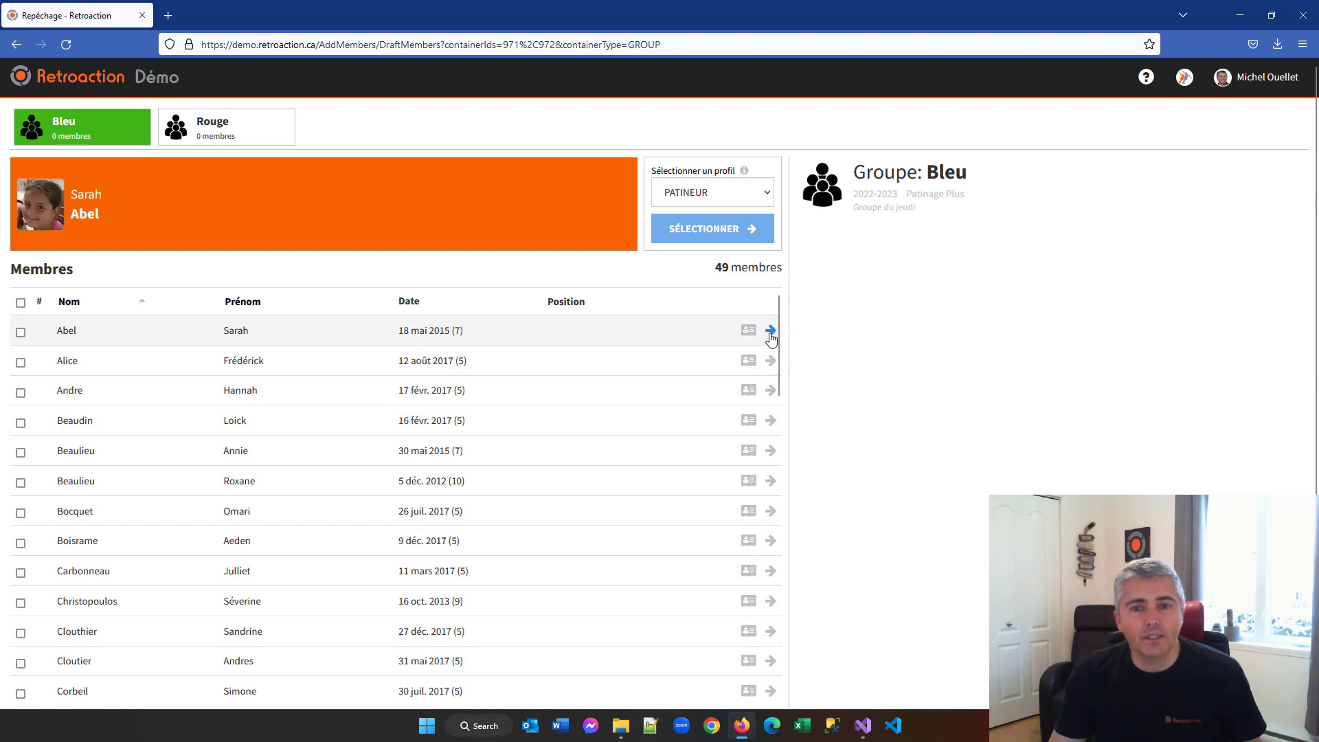
pyautogui.click(770, 330)
pyautogui.tripleClick(771, 331)
pyautogui.doubleClick(770, 330)
pyautogui.tripleClick(770, 331)
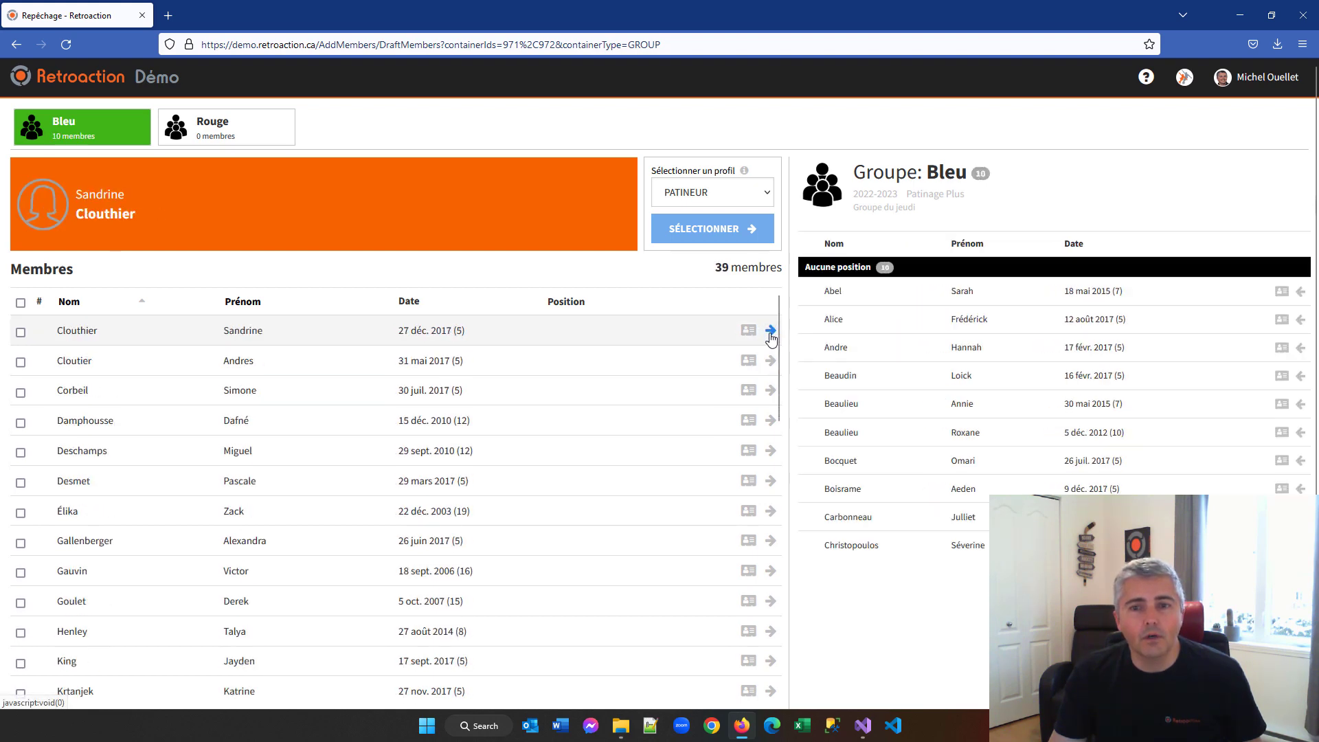
pyautogui.doubleClick(771, 330)
pyautogui.doubleClick(771, 330)
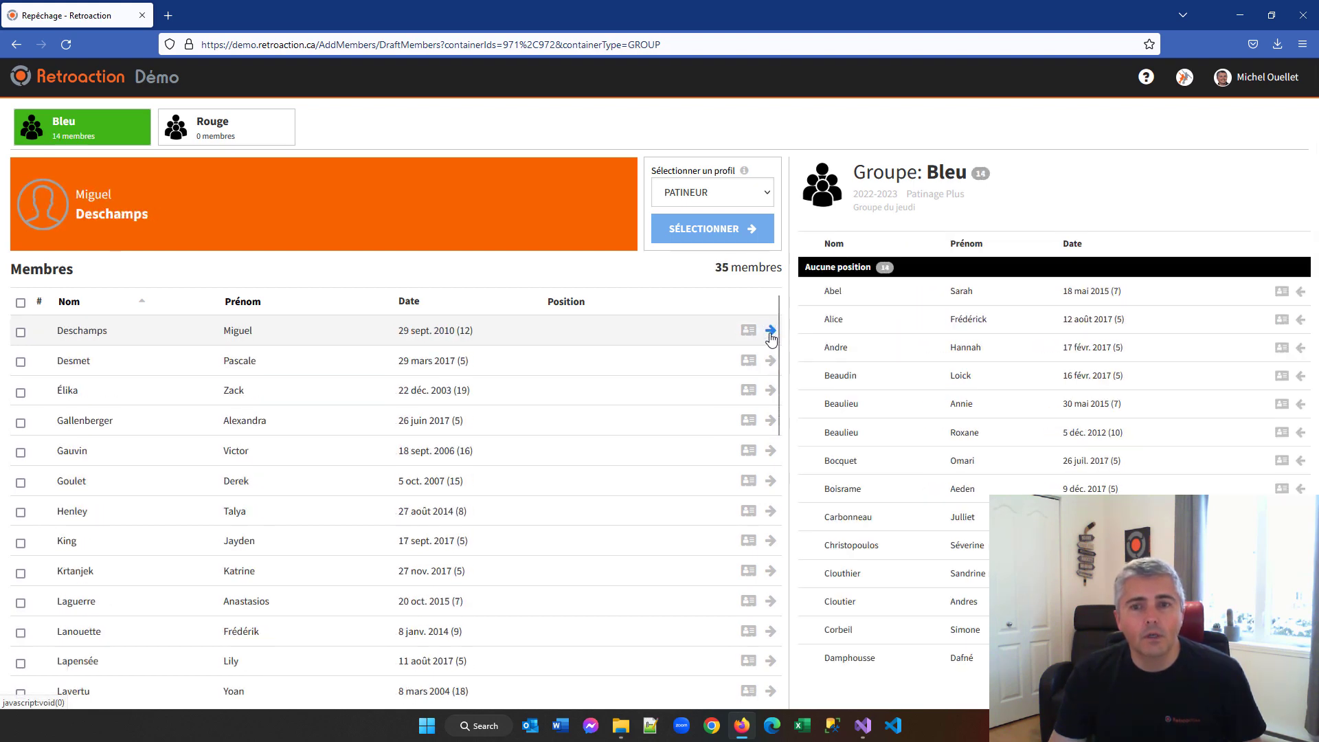
# - Switch to the Rouge group and assign three members to it one by one, leaving the two aged 5 between them unassigned
pyautogui.click(206, 131)
pyautogui.scroll(-2, 683, 343)
pyautogui.scroll(2, 756, 357)
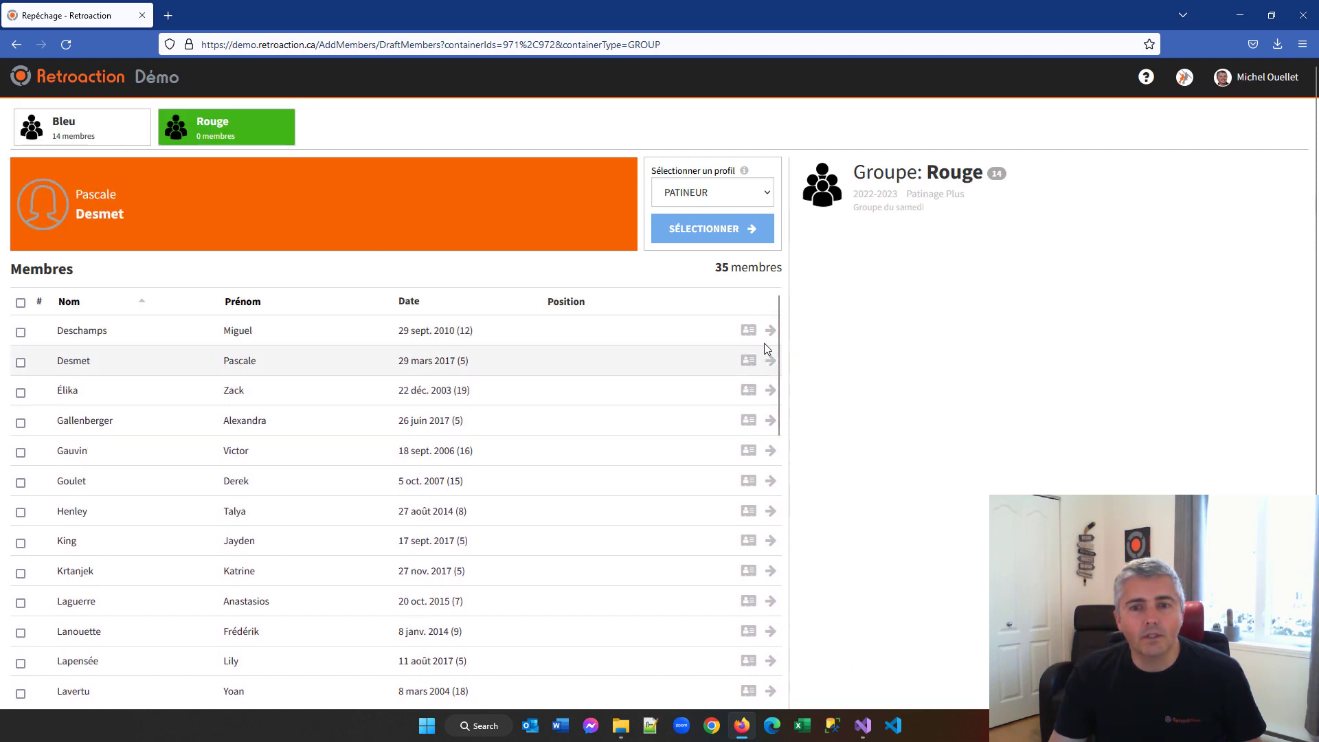
pyautogui.doubleClick(69, 330)
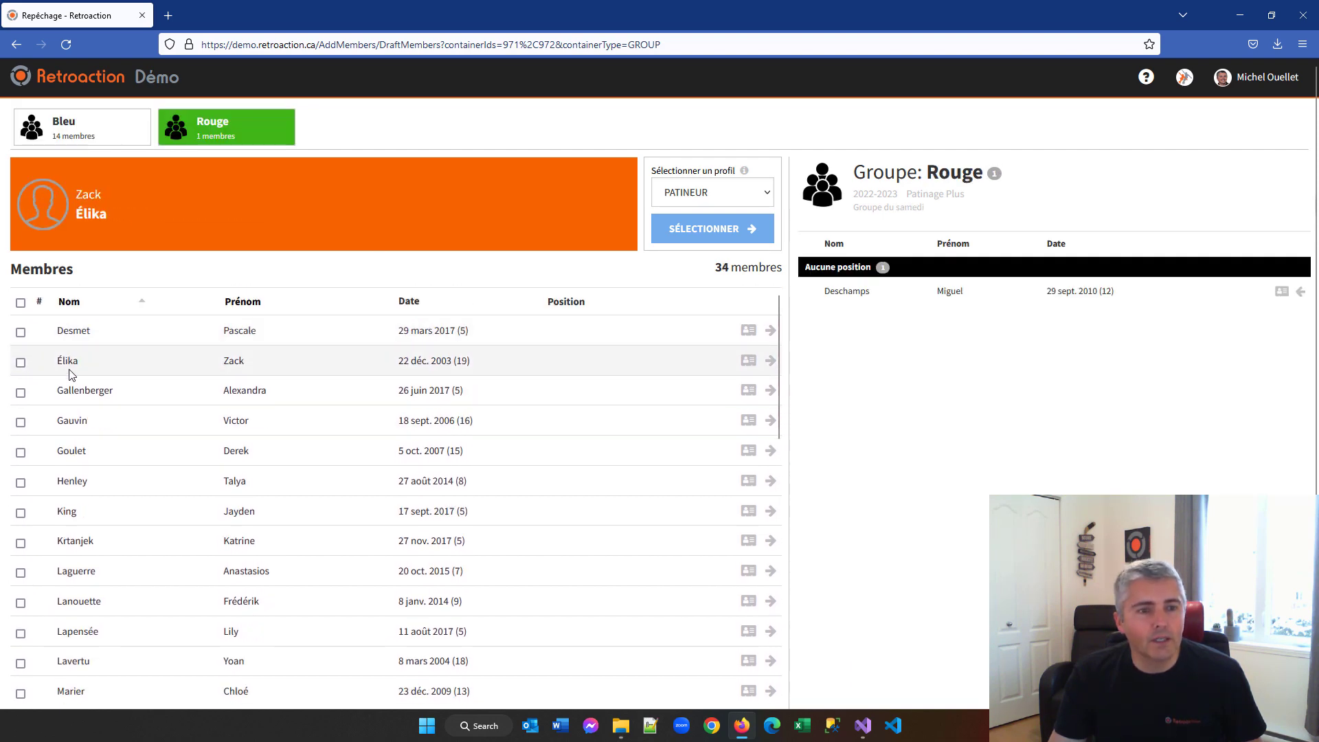
pyautogui.doubleClick(70, 371)
pyautogui.doubleClick(67, 402)
# - Select the first three listed members and the sixth through twelfth, and assign all ten to the Rouge group as PATINEUR
pyautogui.click(21, 332)
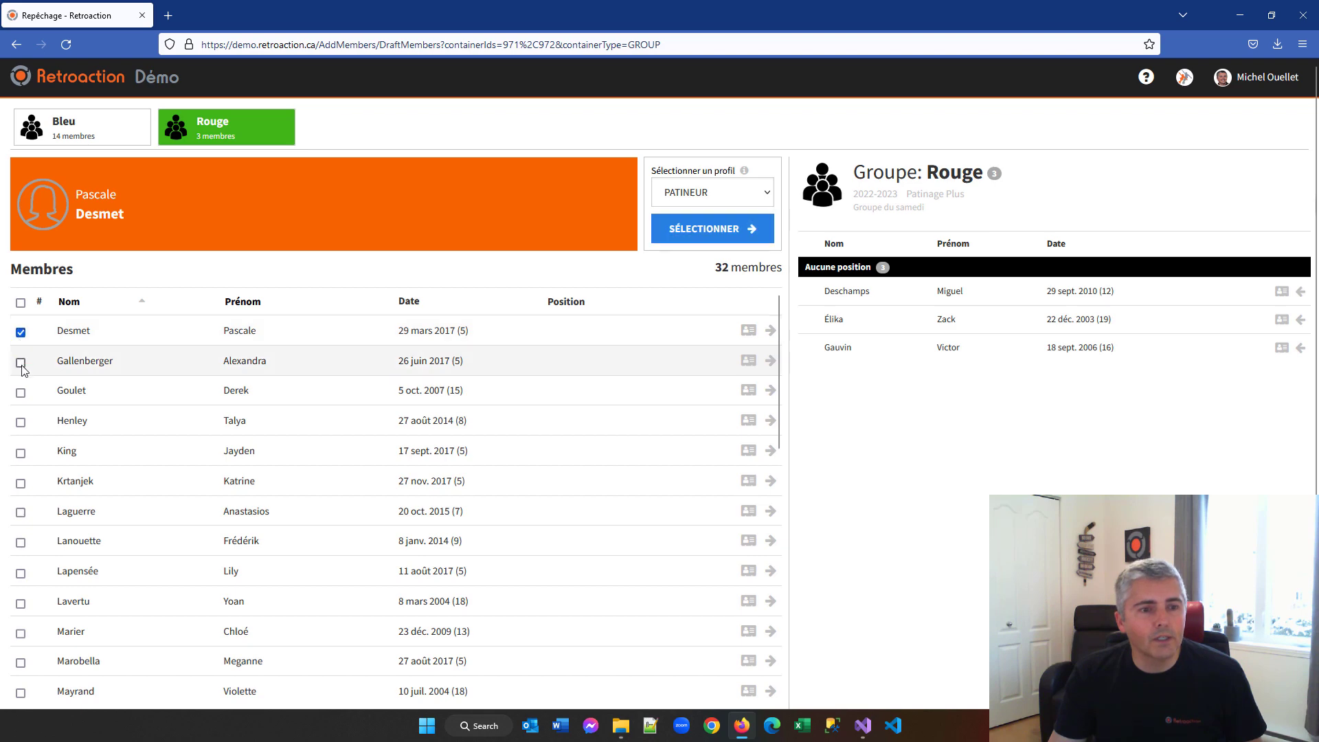
pyautogui.click(21, 362)
pyautogui.click(20, 393)
pyautogui.click(20, 483)
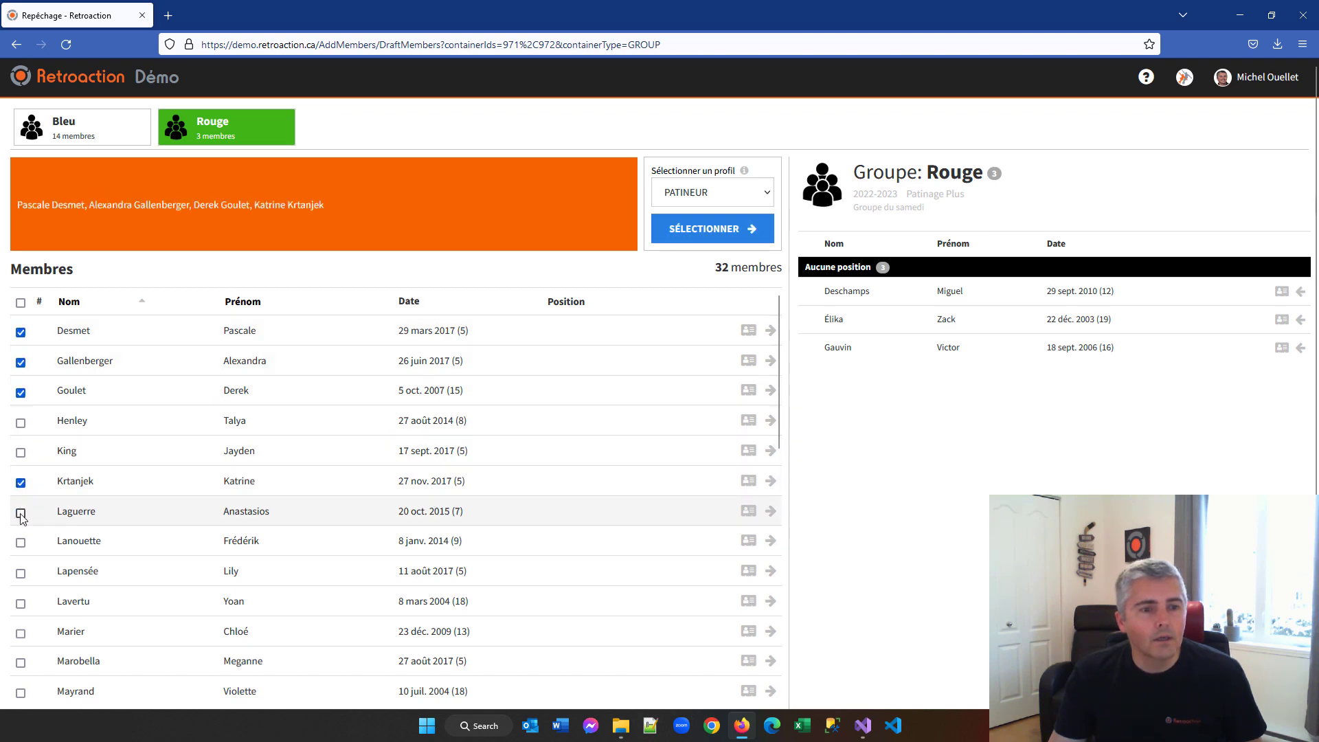
pyautogui.click(21, 513)
pyautogui.click(21, 543)
pyautogui.click(20, 573)
pyautogui.click(21, 604)
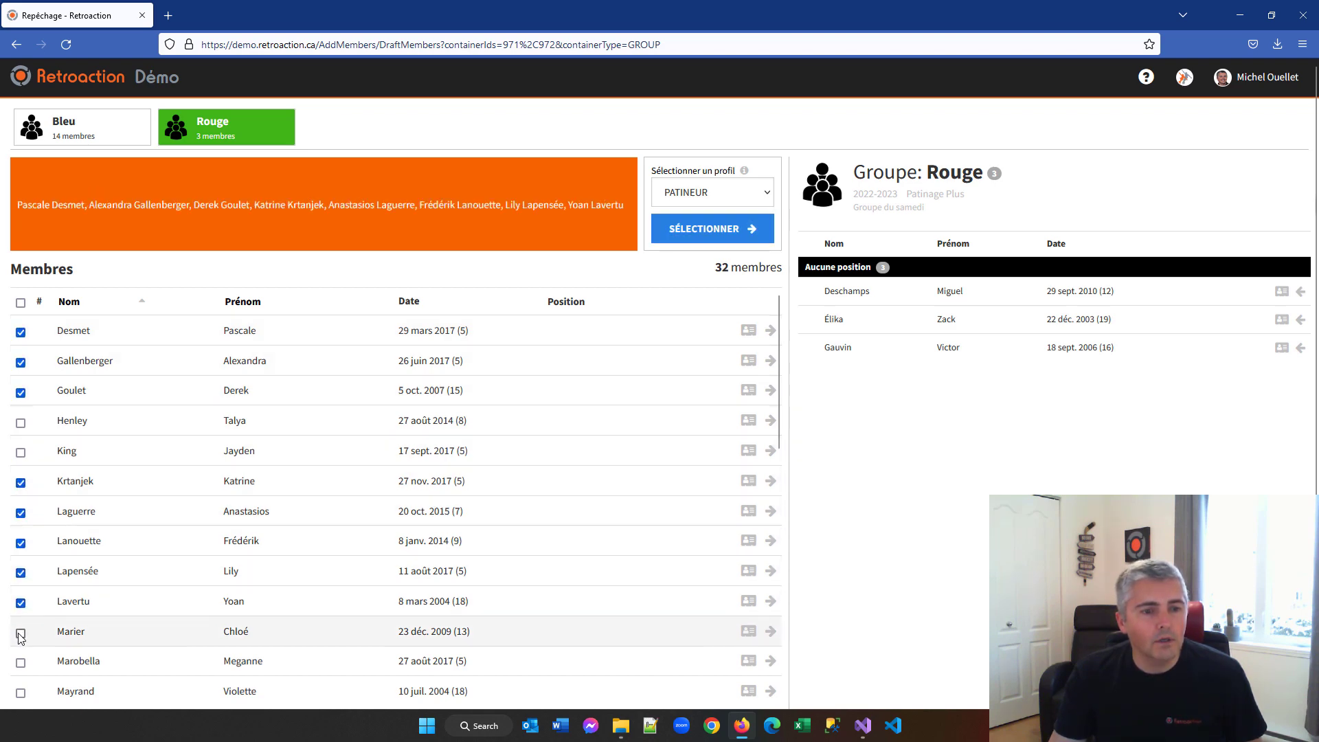
pyautogui.click(20, 632)
pyautogui.click(20, 664)
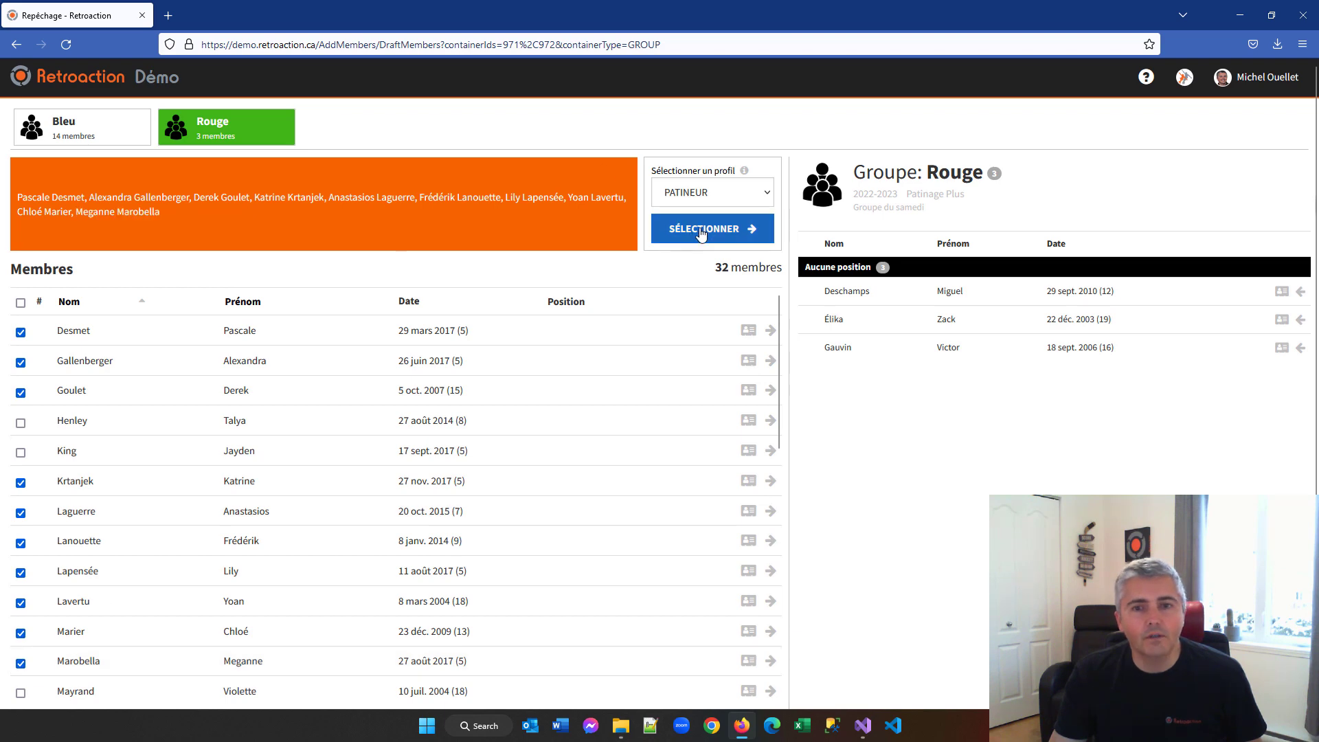
pyautogui.click(729, 230)
# - Assign six more members to the Rouge group individually, starting from the third one remaining in the list
pyautogui.scroll(-2, 790, 399)
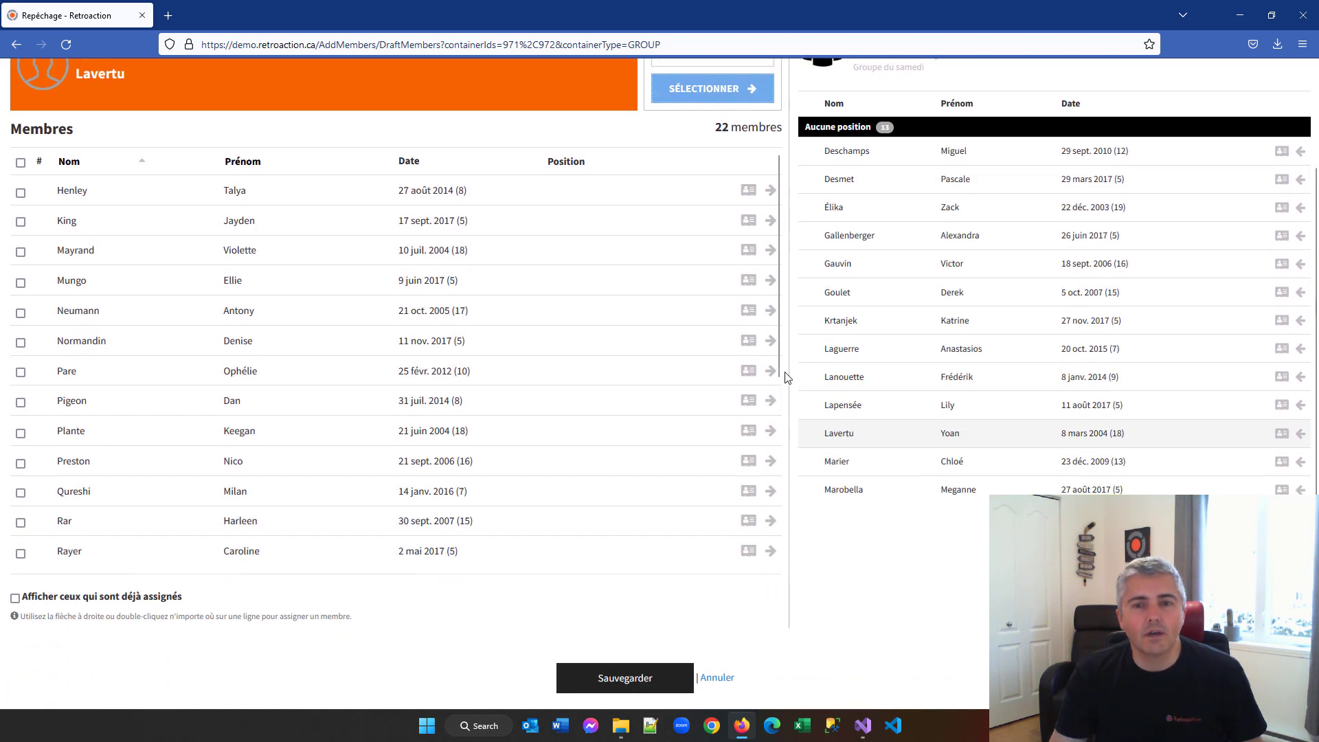
pyautogui.click(770, 250)
pyautogui.click(770, 250)
pyautogui.click(769, 250)
pyautogui.click(770, 250)
pyautogui.click(769, 251)
pyautogui.click(770, 250)
pyautogui.scroll(3, 714, 344)
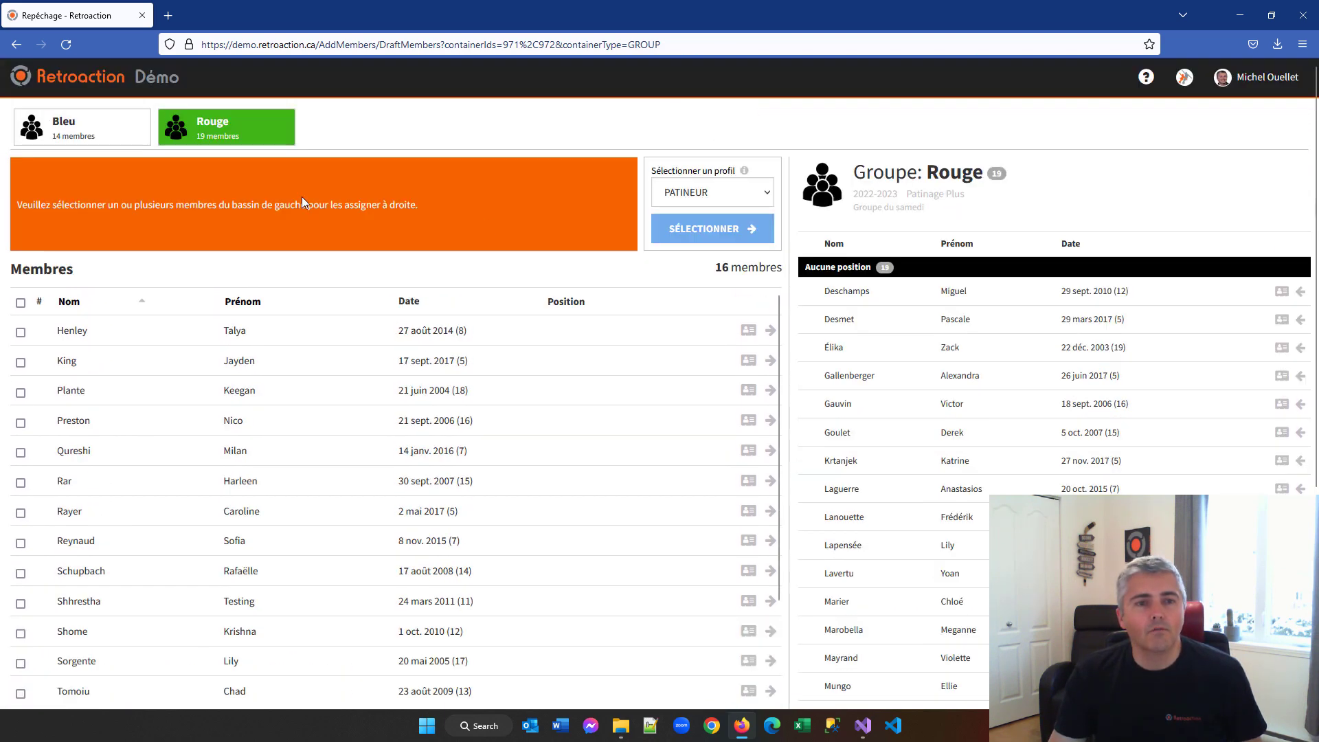
# - Save the Bleu and Rouge member assignments and decline sending notifications to the added members
pyautogui.scroll(-2, 684, 589)
pyautogui.scroll(-4, 683, 590)
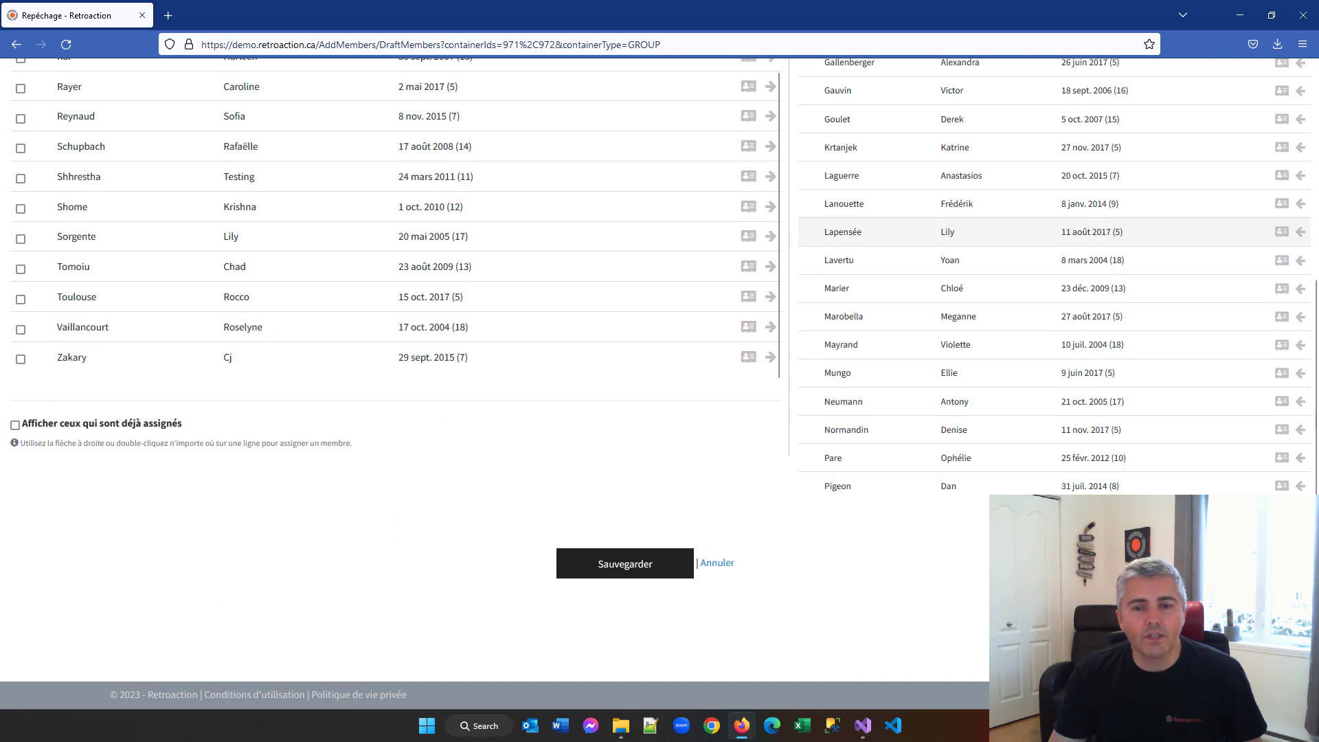
pyautogui.click(651, 575)
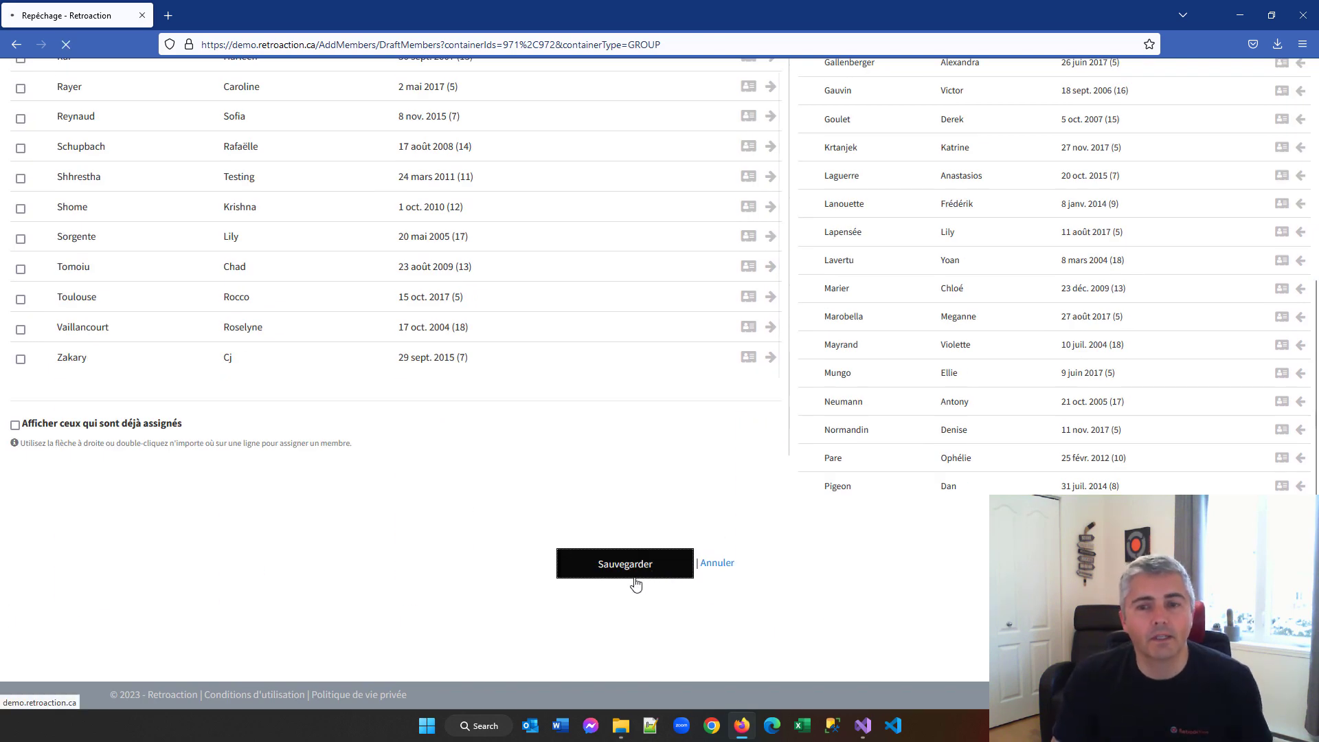
pyautogui.scroll(-8, 636, 584)
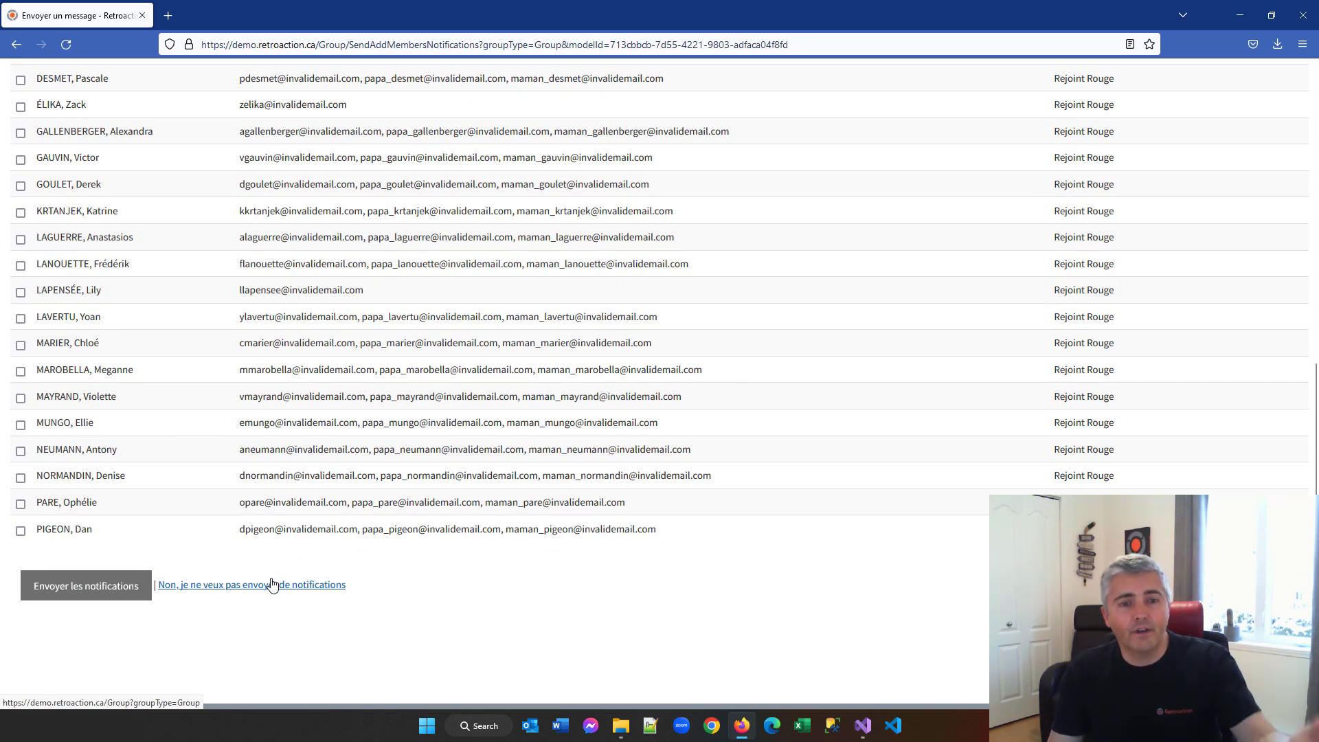
pyautogui.click(273, 590)
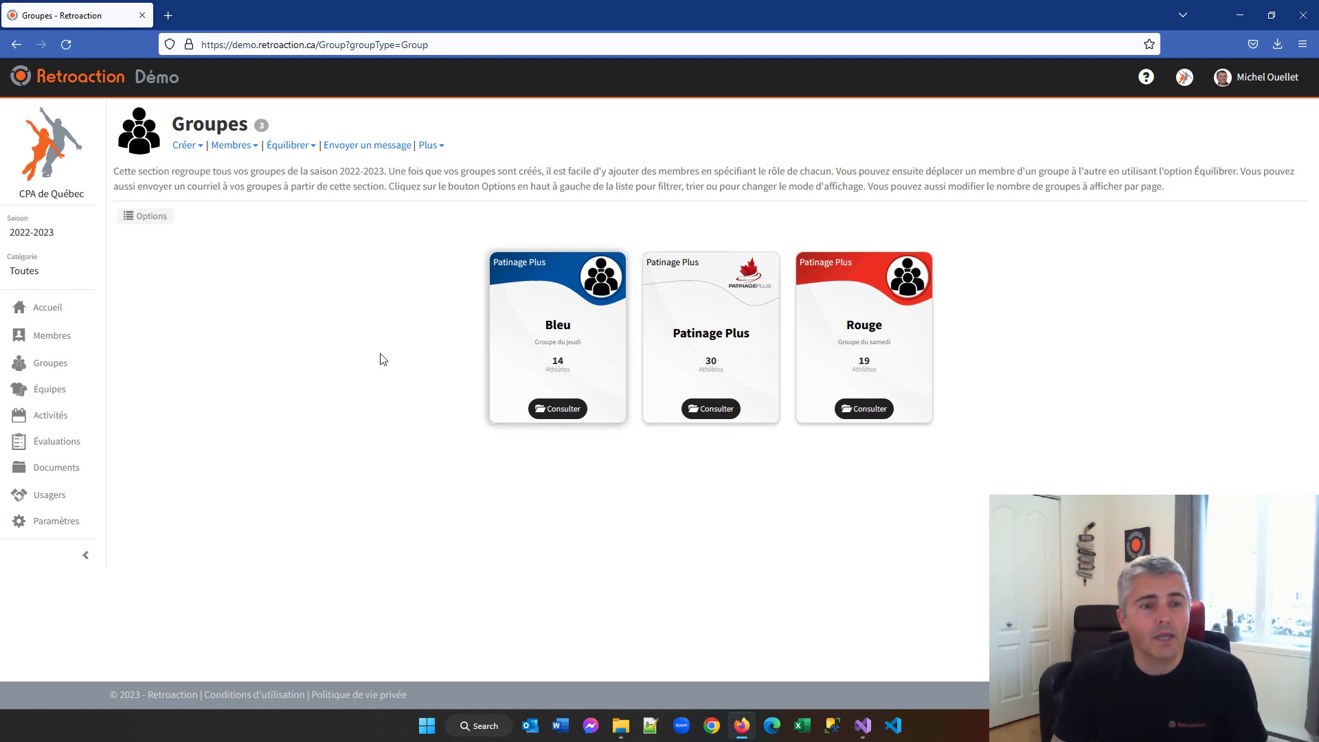
# - Start a new activity in the Activités section with type Cours and category Patinage Plus
pyautogui.click(59, 421)
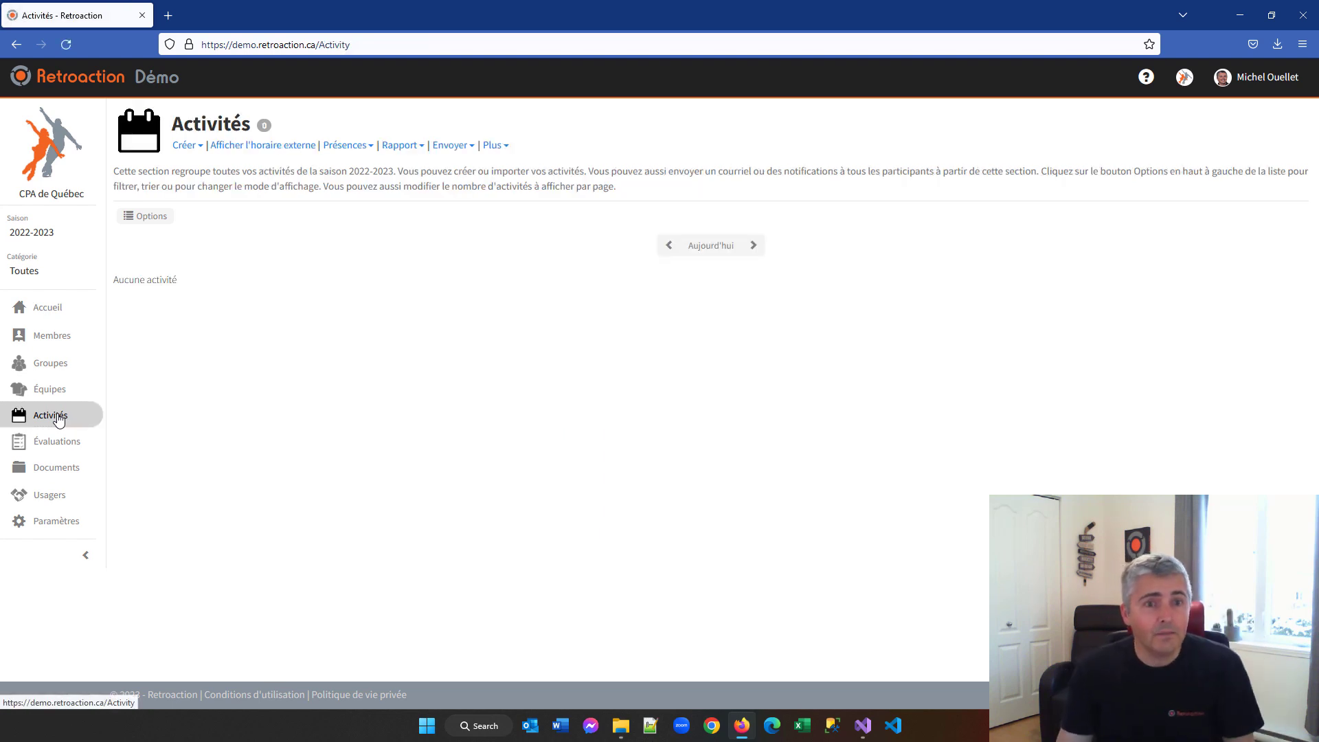
pyautogui.click(184, 146)
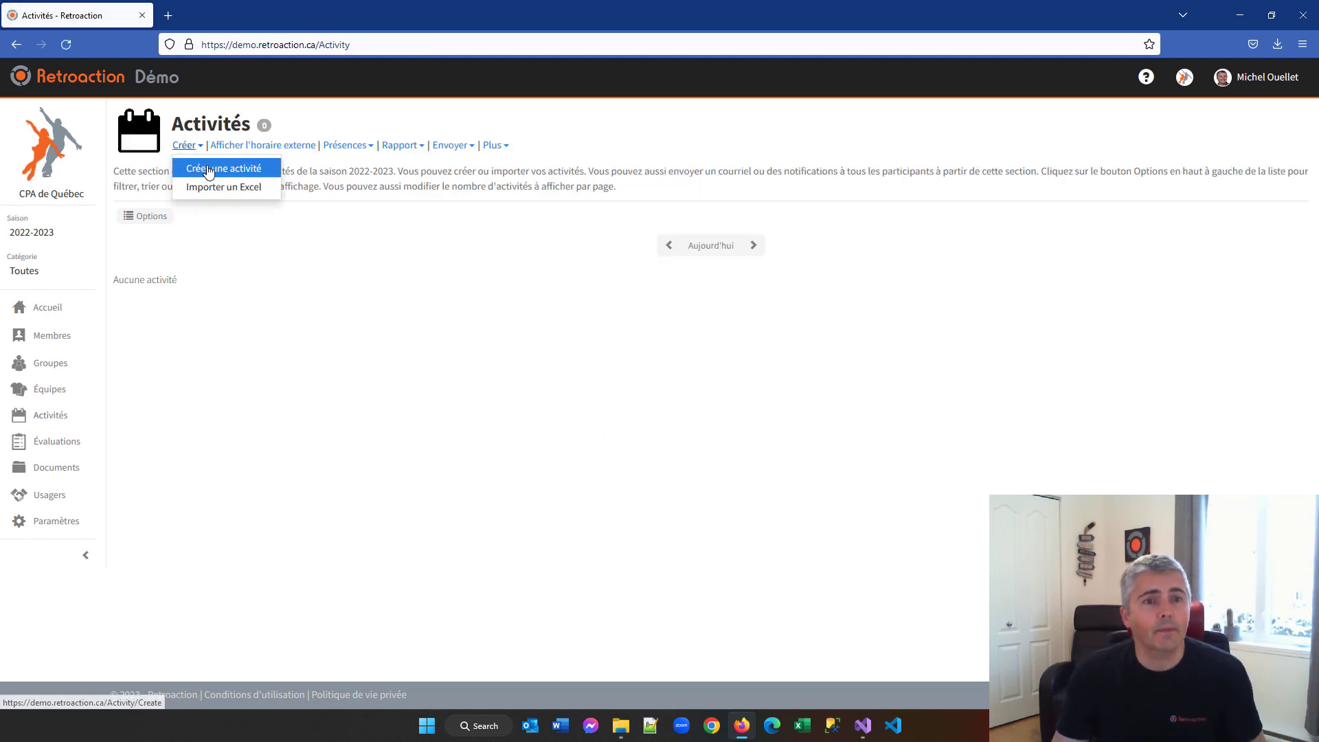
pyautogui.click(209, 172)
pyautogui.click(291, 303)
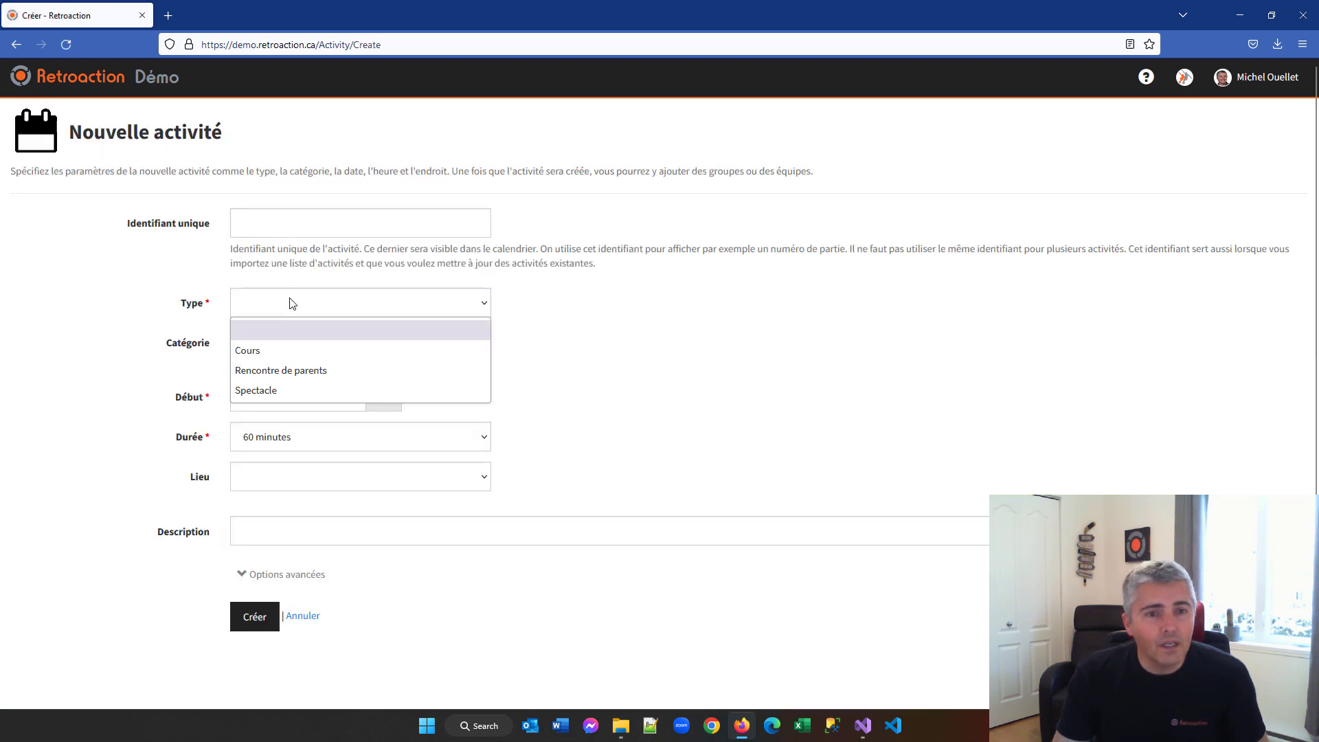
pyautogui.click(280, 353)
pyautogui.click(267, 312)
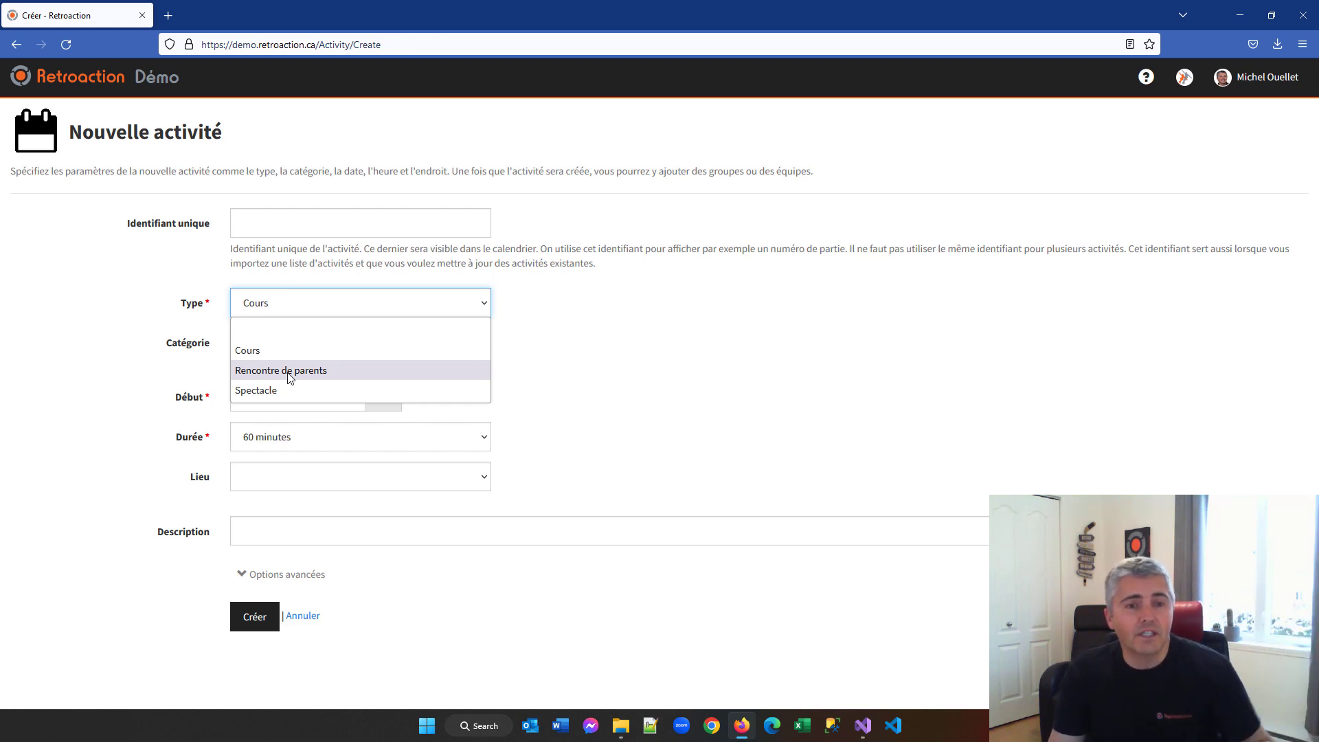
pyautogui.click(256, 352)
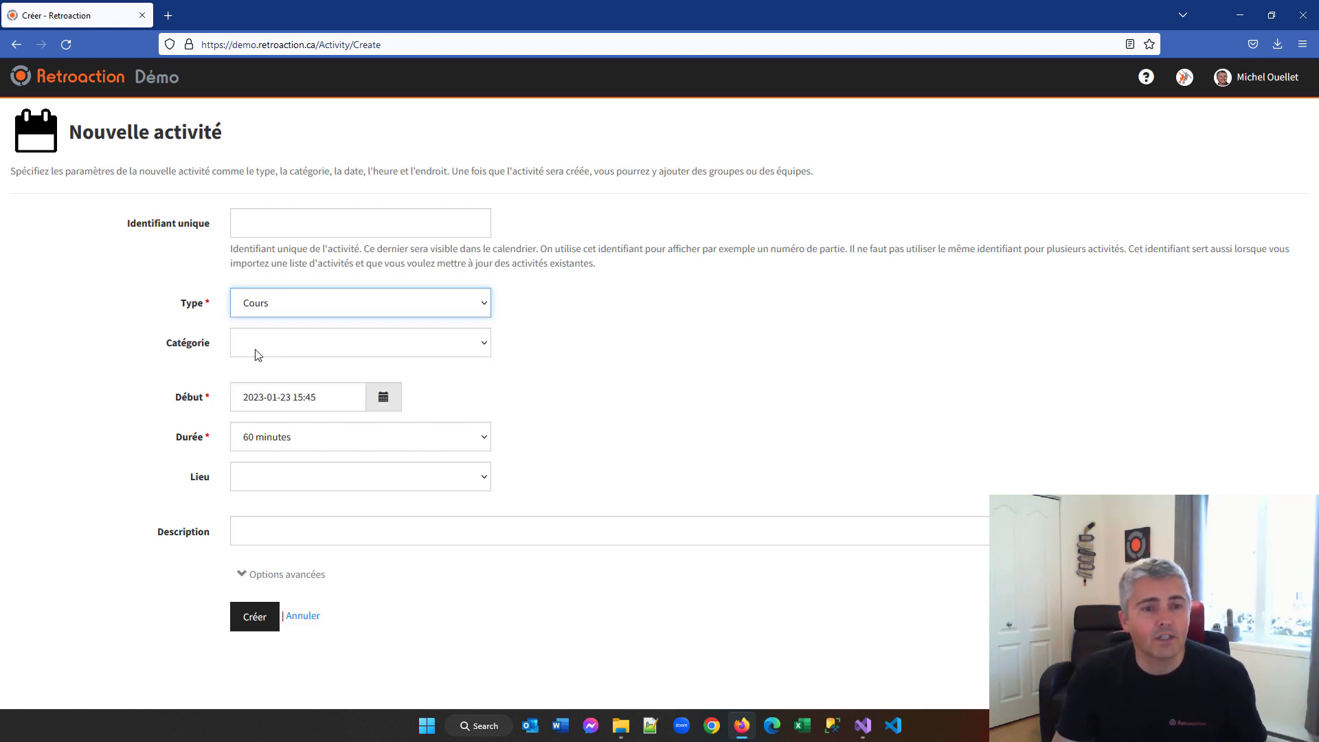
pyautogui.click(258, 347)
pyautogui.click(274, 386)
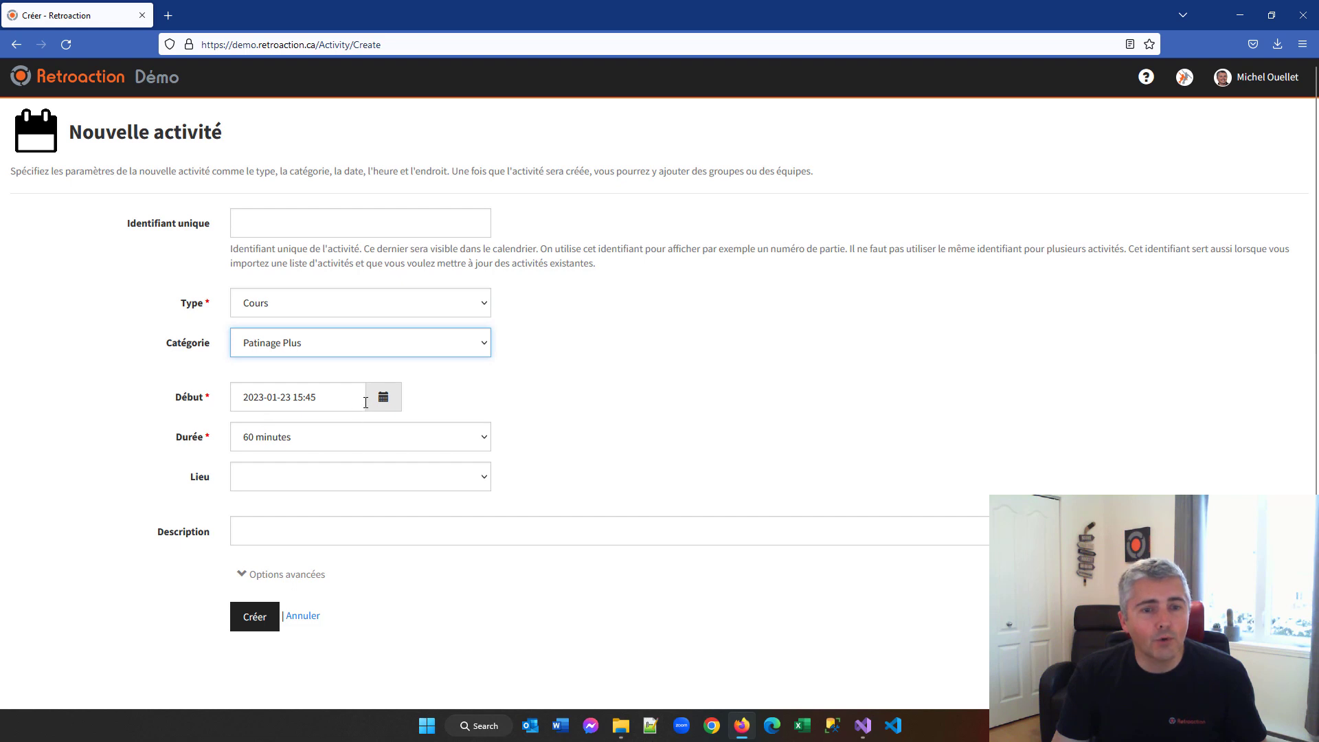
# - Set the new activity's start to 2023-01-26 at 18:00
pyautogui.click(384, 397)
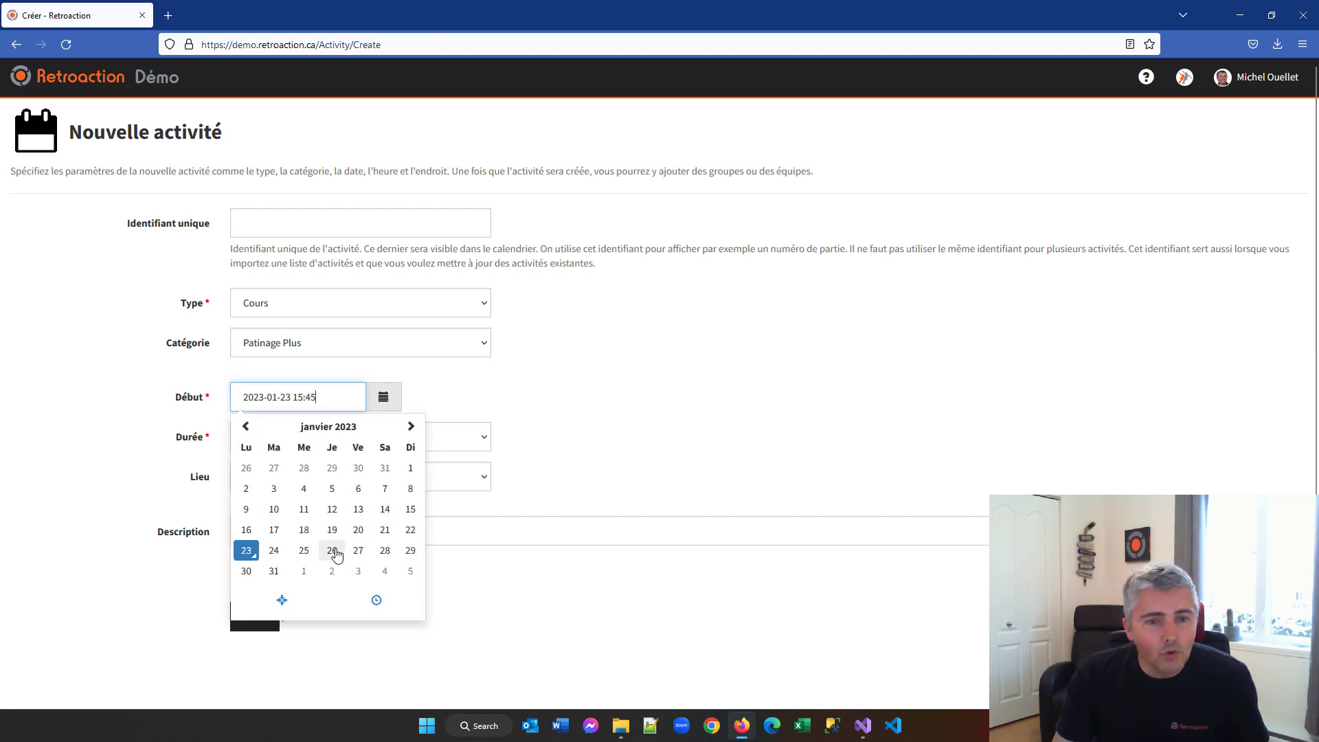
pyautogui.click(334, 551)
pyautogui.click(376, 600)
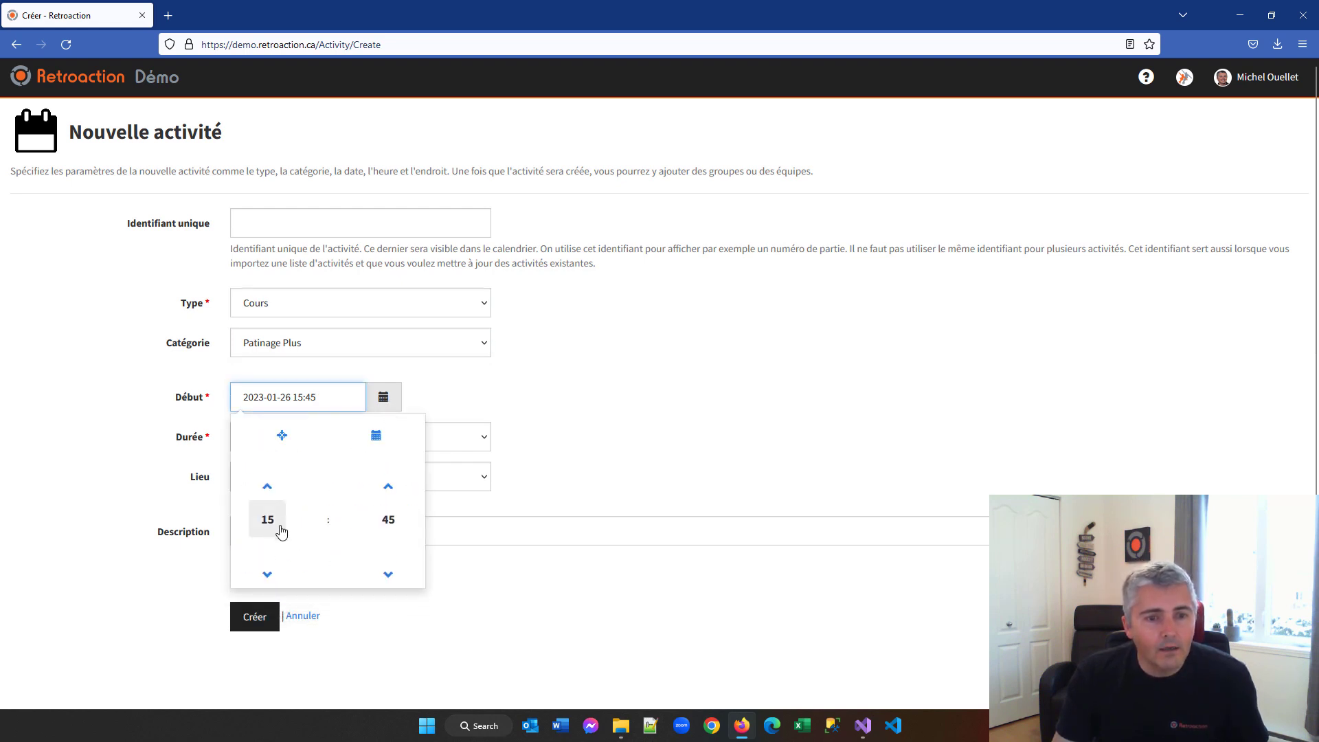
pyautogui.click(281, 531)
pyautogui.click(350, 568)
pyautogui.click(392, 525)
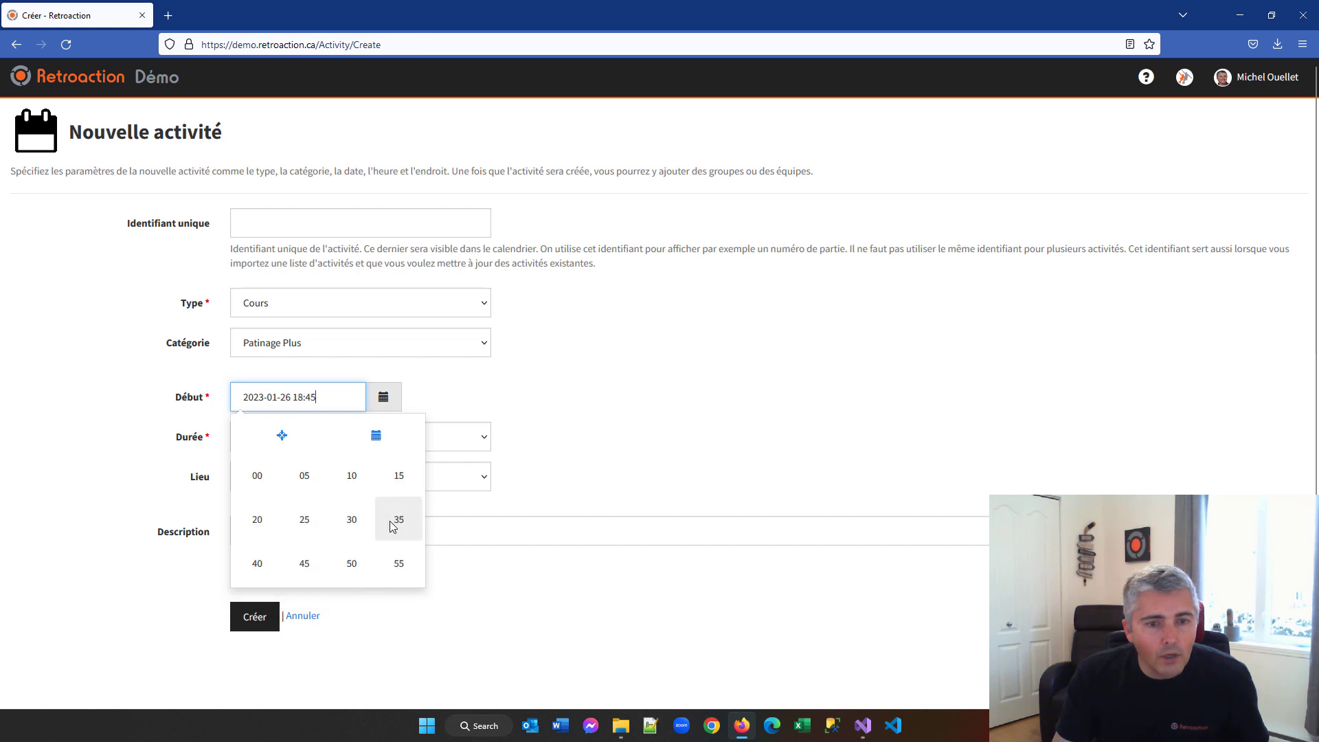
pyautogui.click(256, 475)
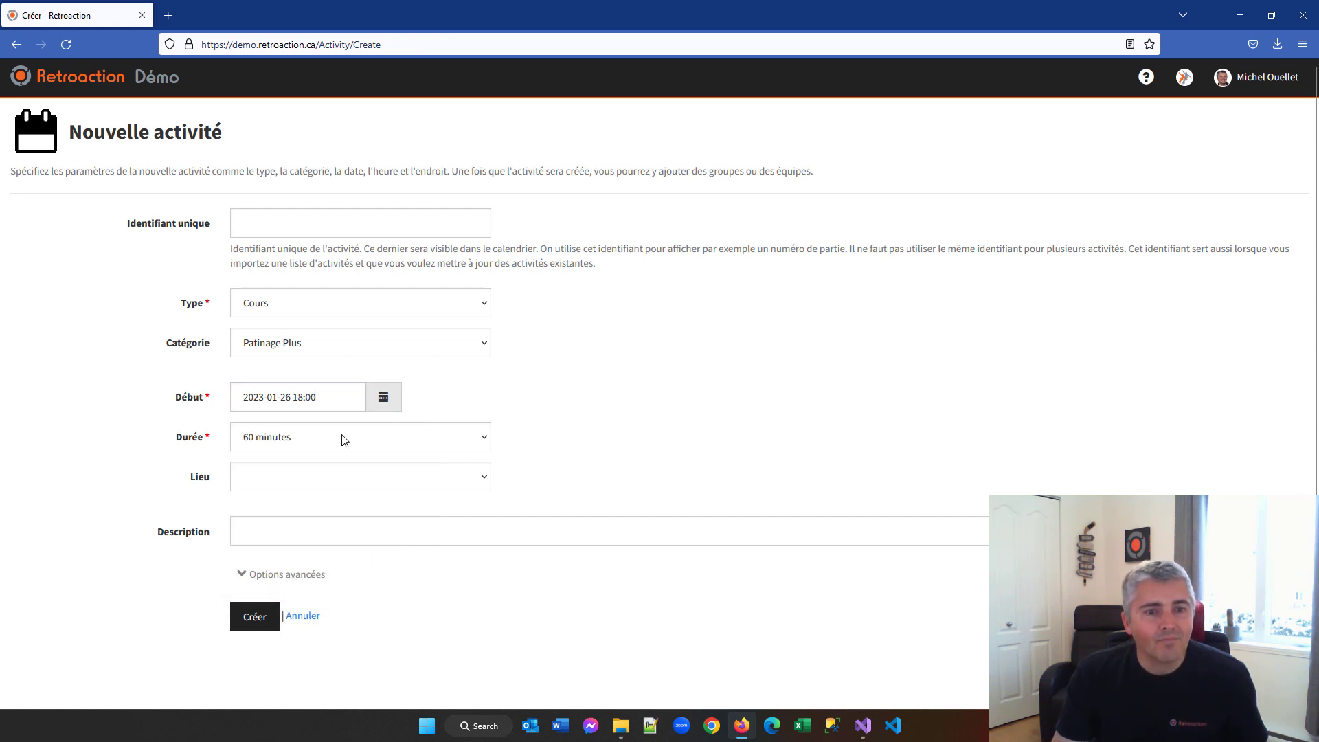
# - Set the activity's location to Centre Vidéotron and create the activity
pyautogui.click(273, 476)
pyautogui.click(281, 521)
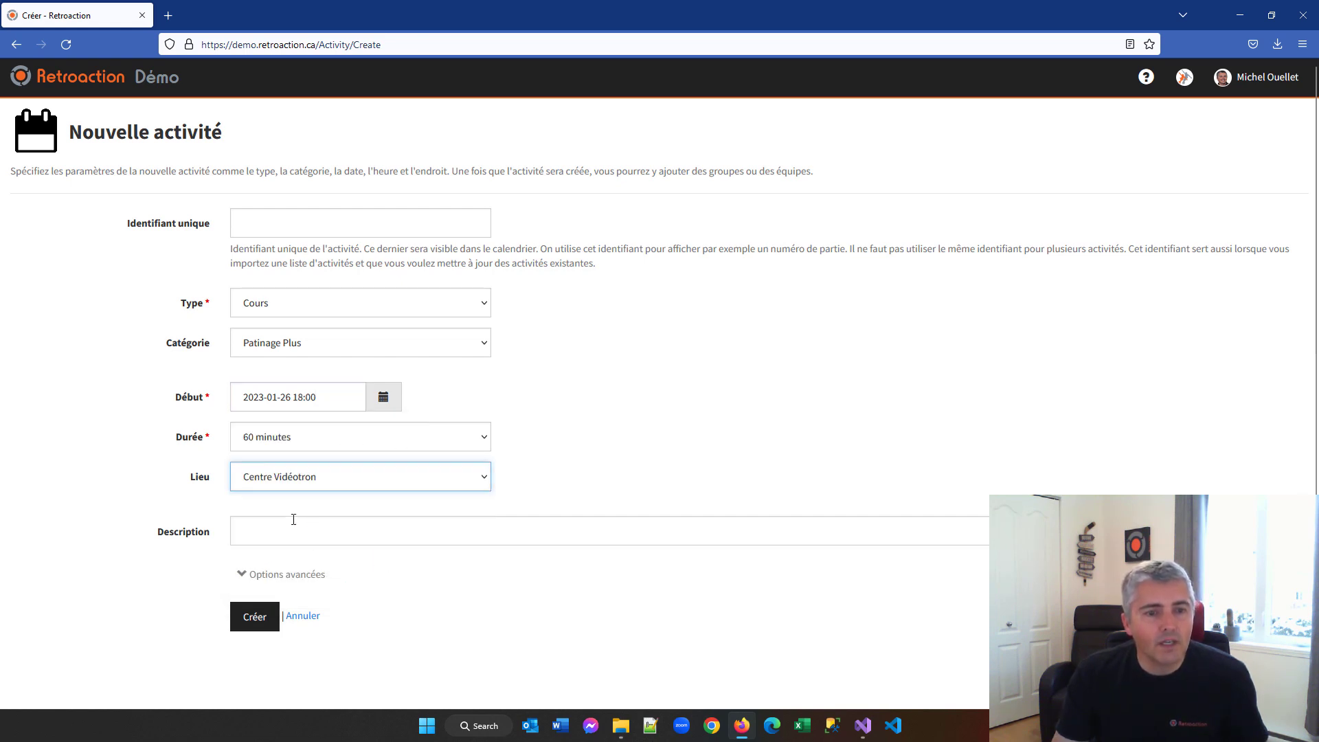
pyautogui.click(261, 620)
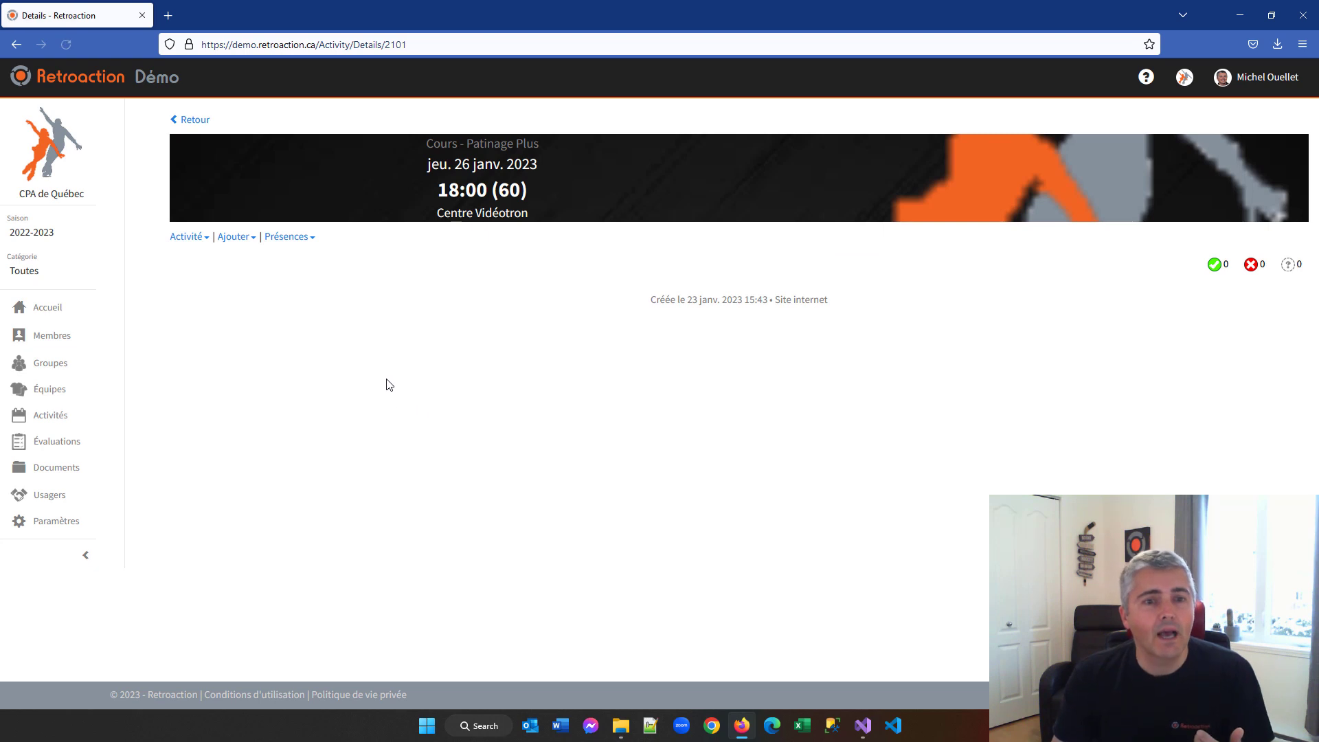
# - Add the Bleu group to the 26 January course and return to the activity list
pyautogui.click(232, 237)
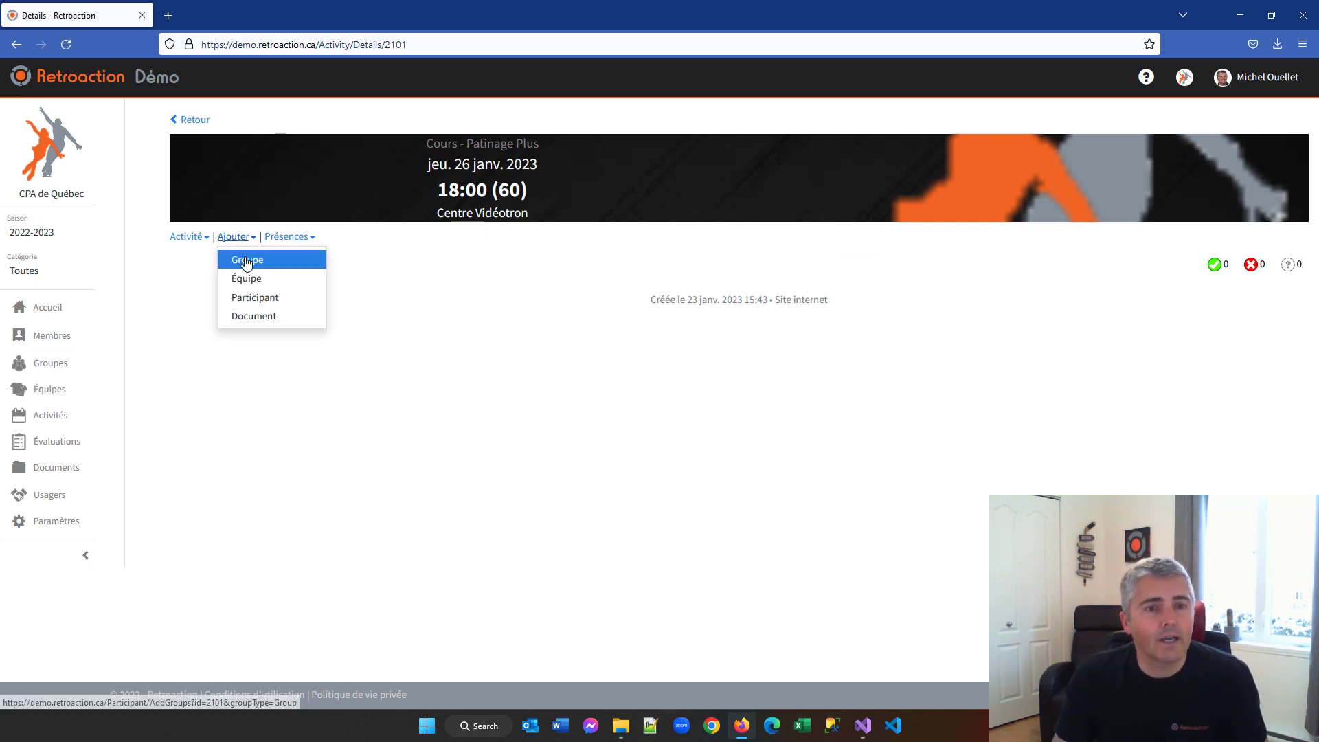
pyautogui.click(245, 260)
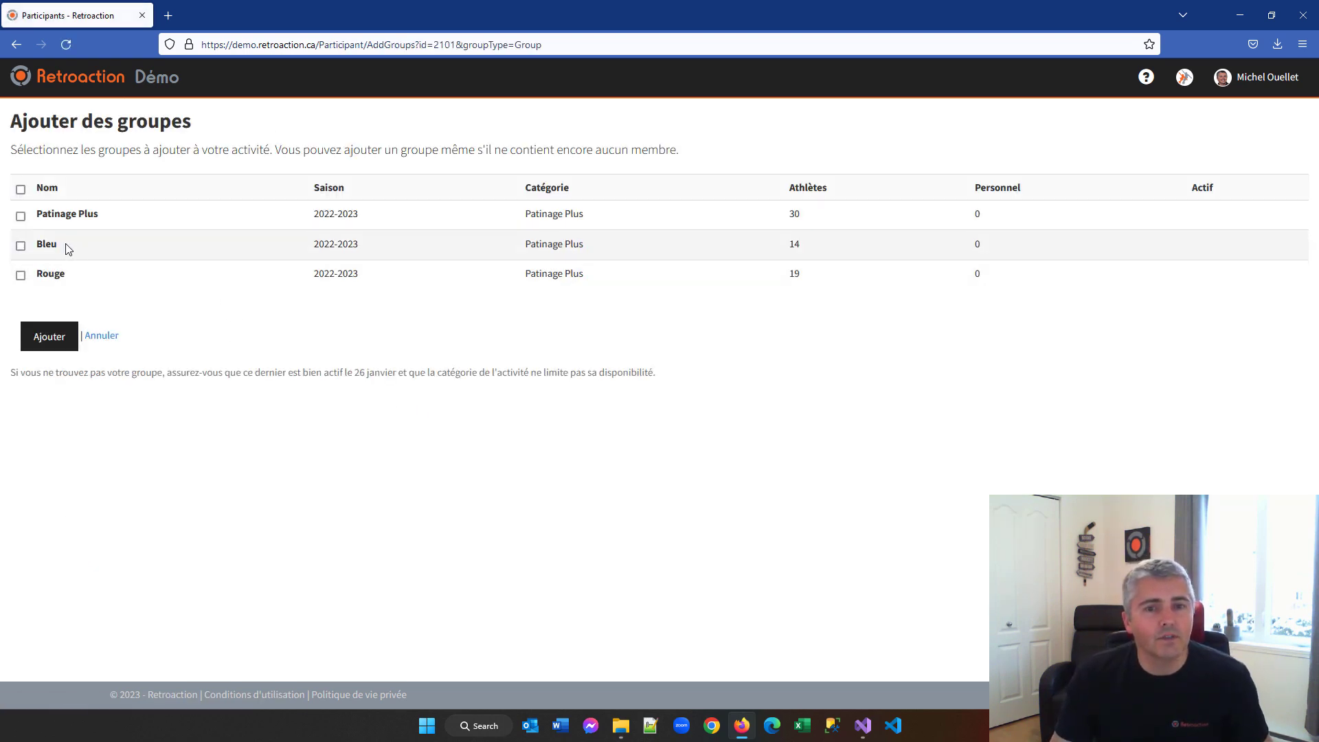
pyautogui.click(21, 246)
pyautogui.click(49, 337)
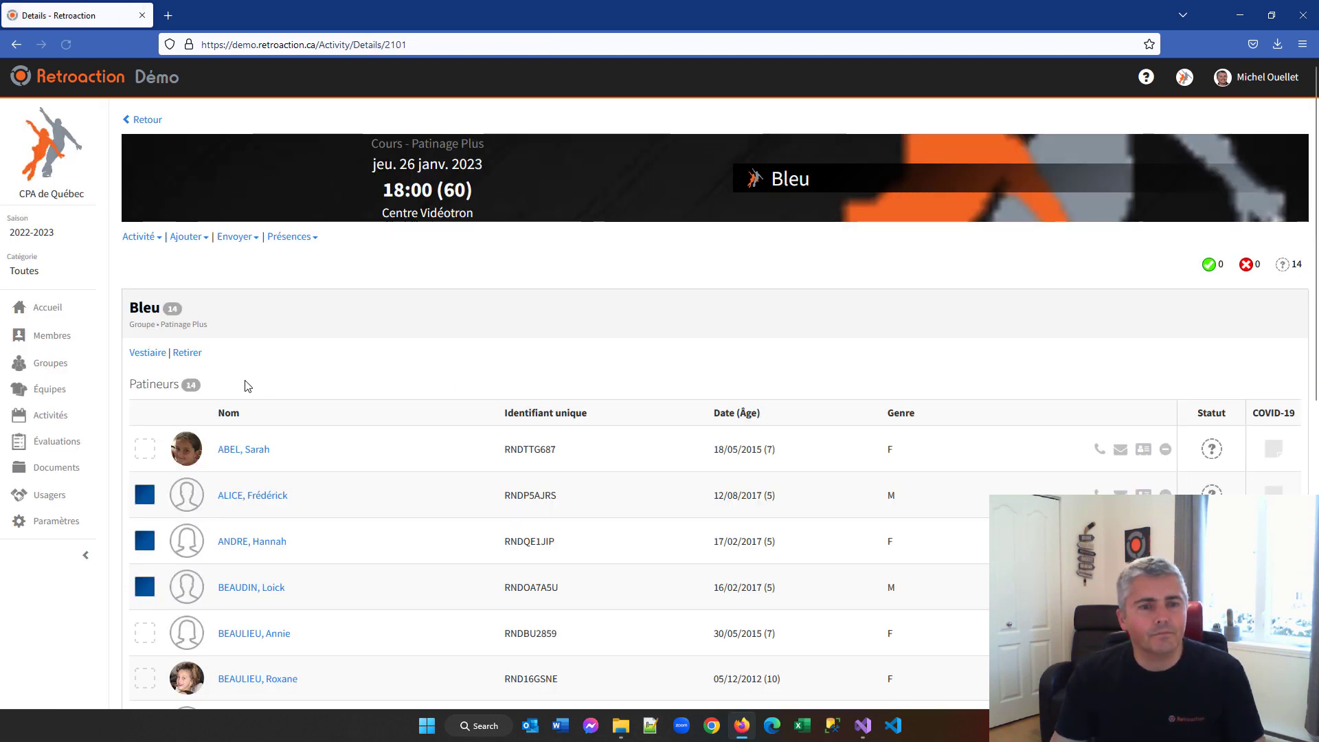
pyautogui.click(144, 120)
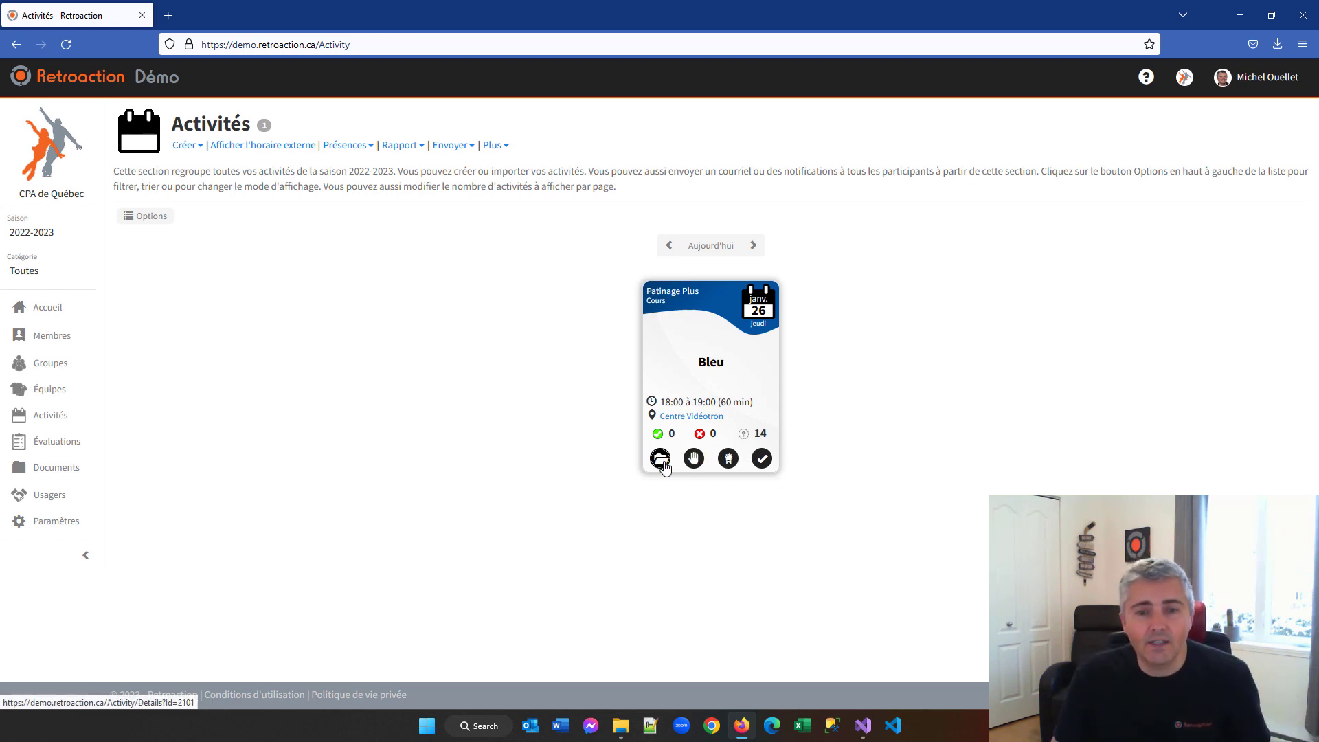
# - Create a weekly recurrence of the Bleu group's 26 January course until 2023-04-01 and review the generated dates
pyautogui.click(660, 458)
pyautogui.click(140, 237)
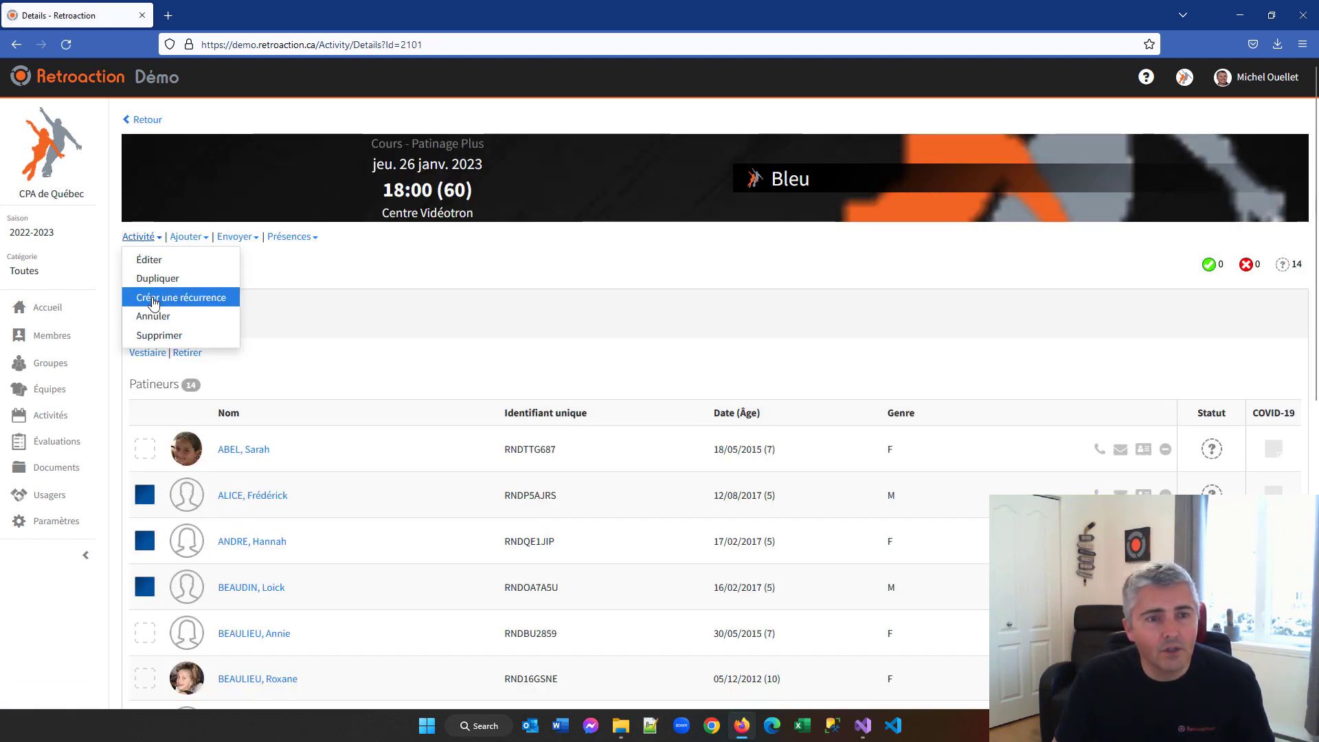
pyautogui.click(182, 297)
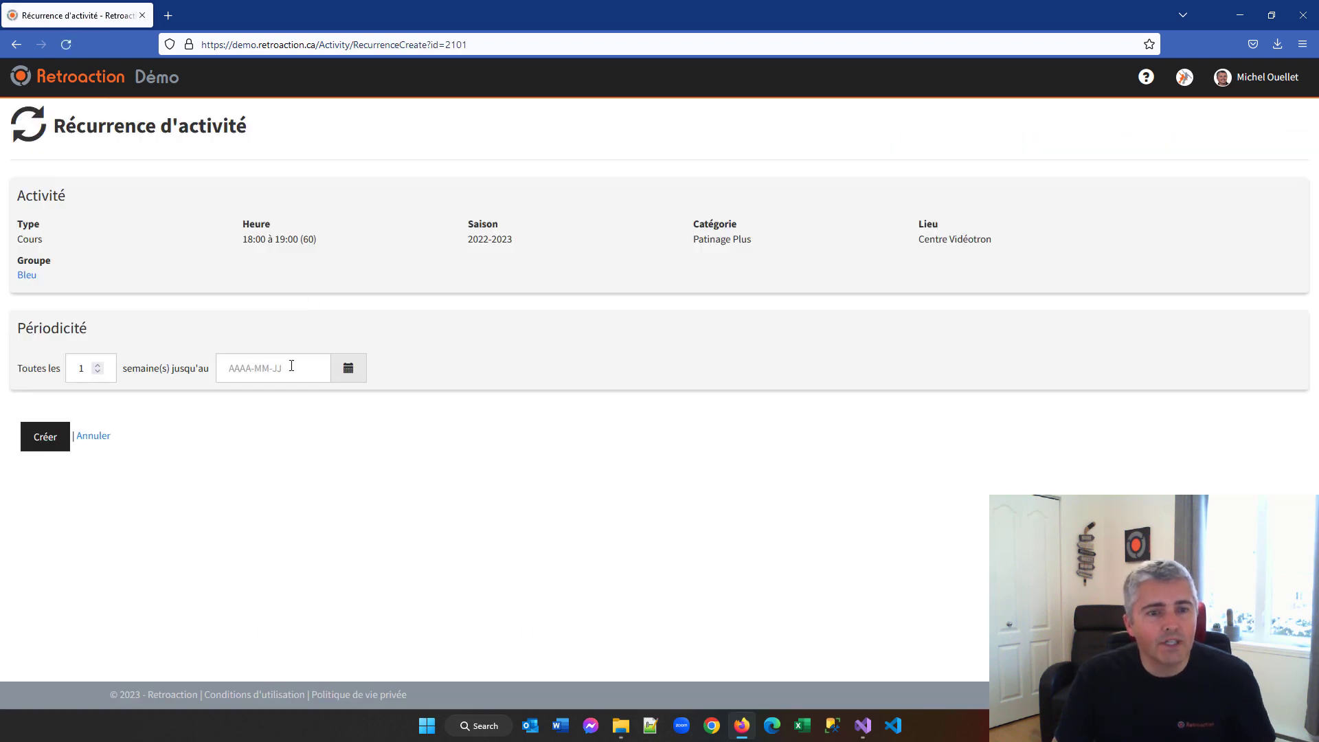
pyautogui.click(349, 371)
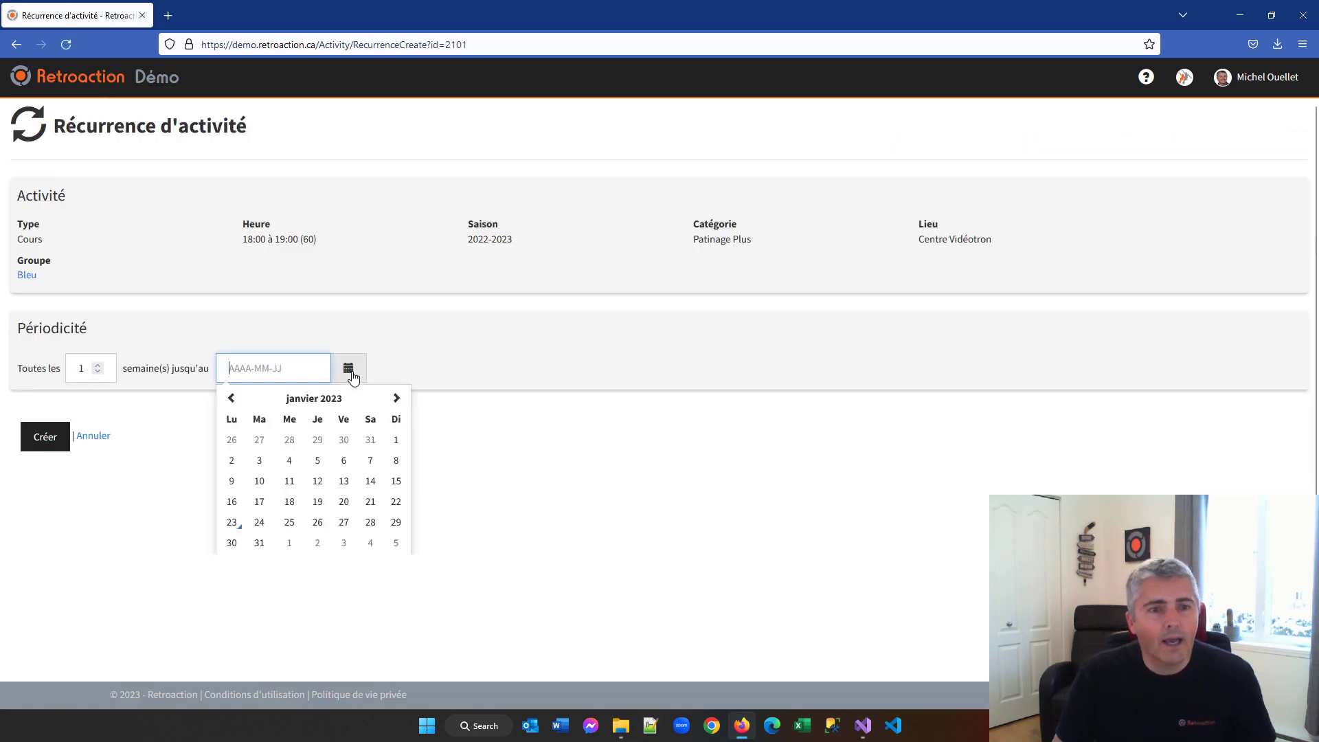
pyautogui.click(397, 398)
pyautogui.click(396, 397)
pyautogui.click(396, 398)
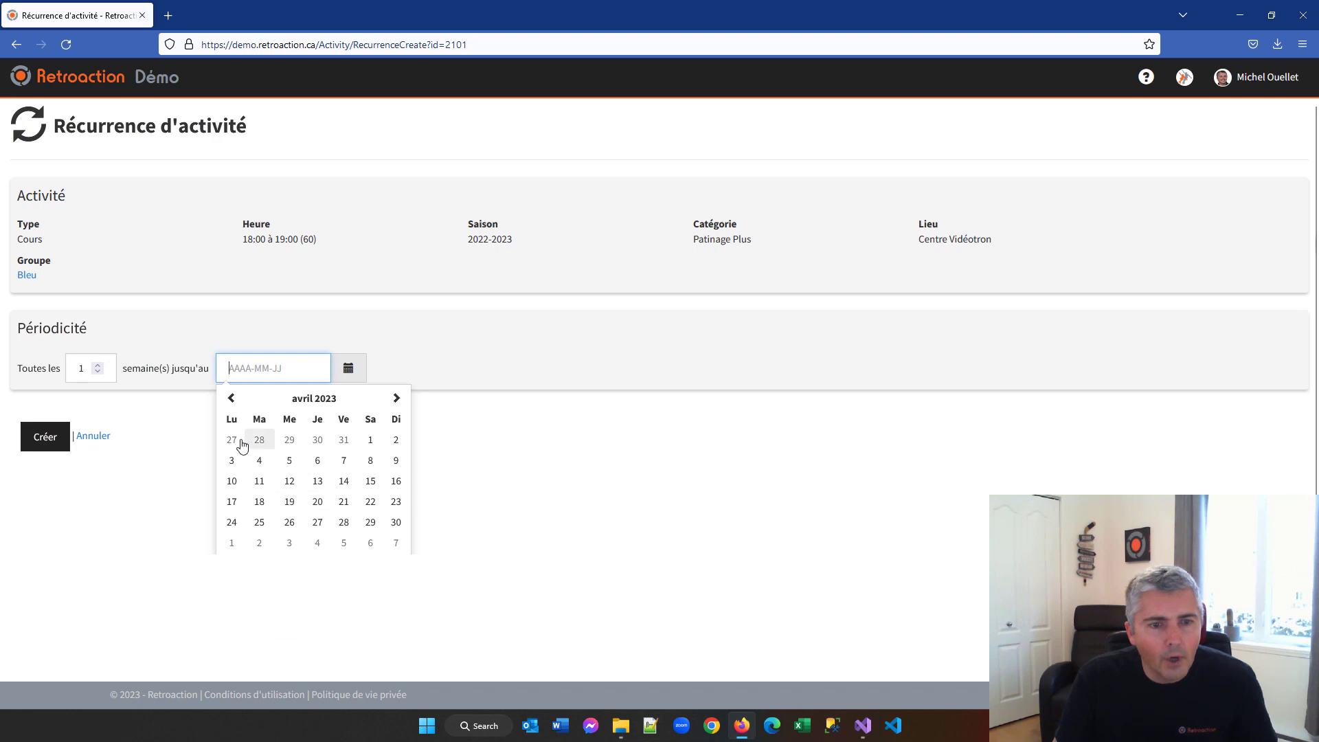
pyautogui.click(371, 441)
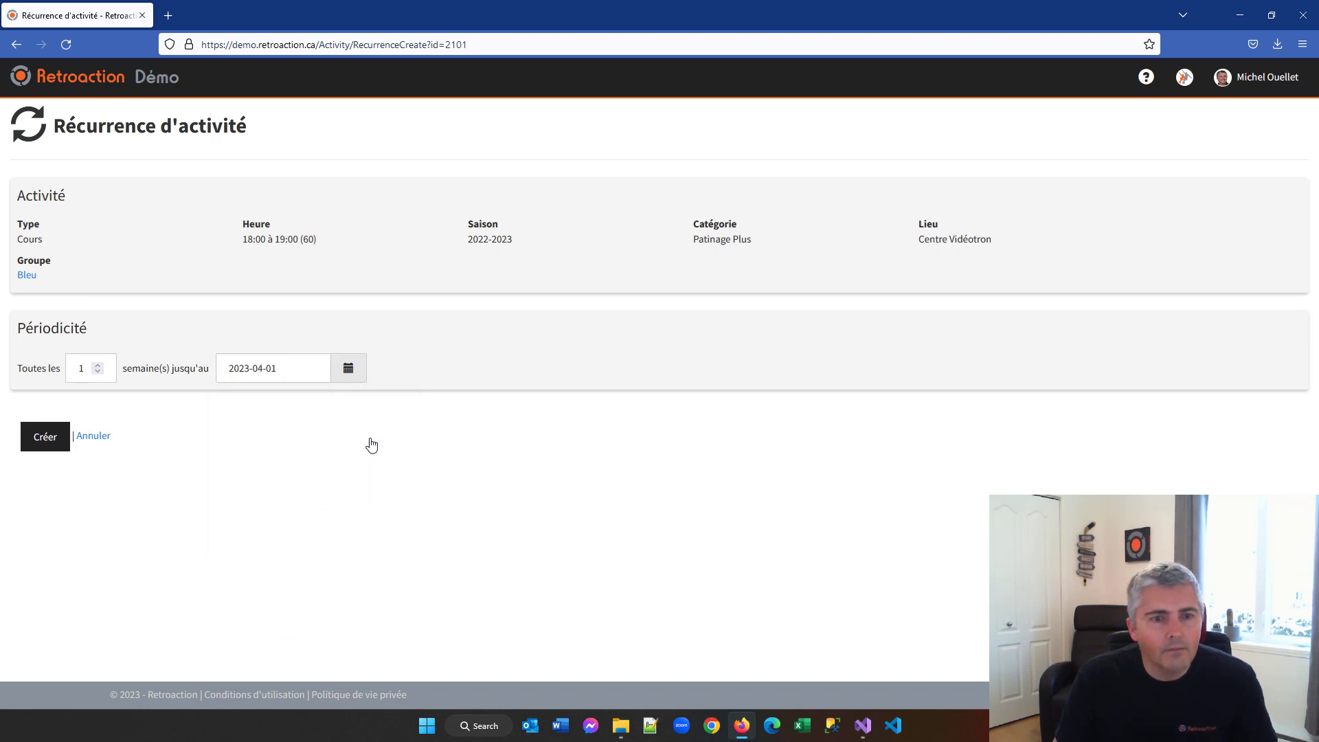
pyautogui.click(364, 369)
pyautogui.click(418, 368)
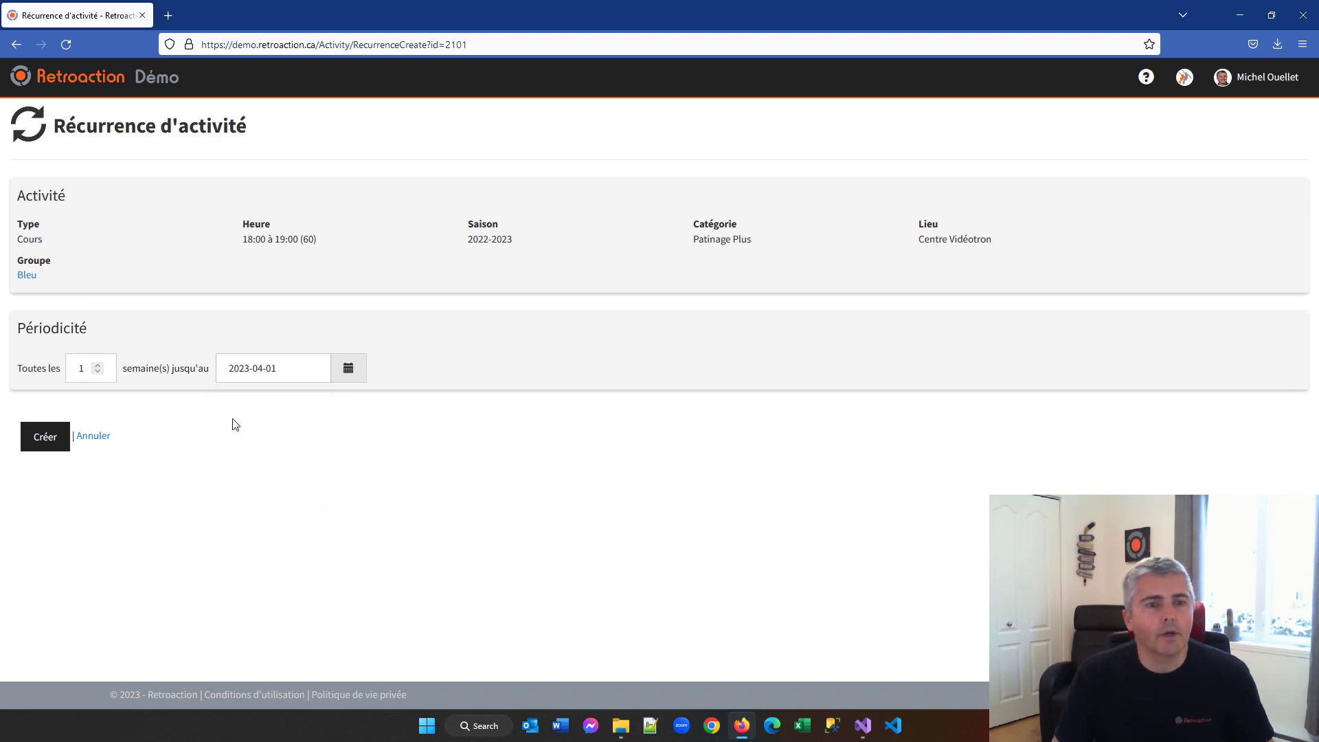
pyautogui.click(55, 442)
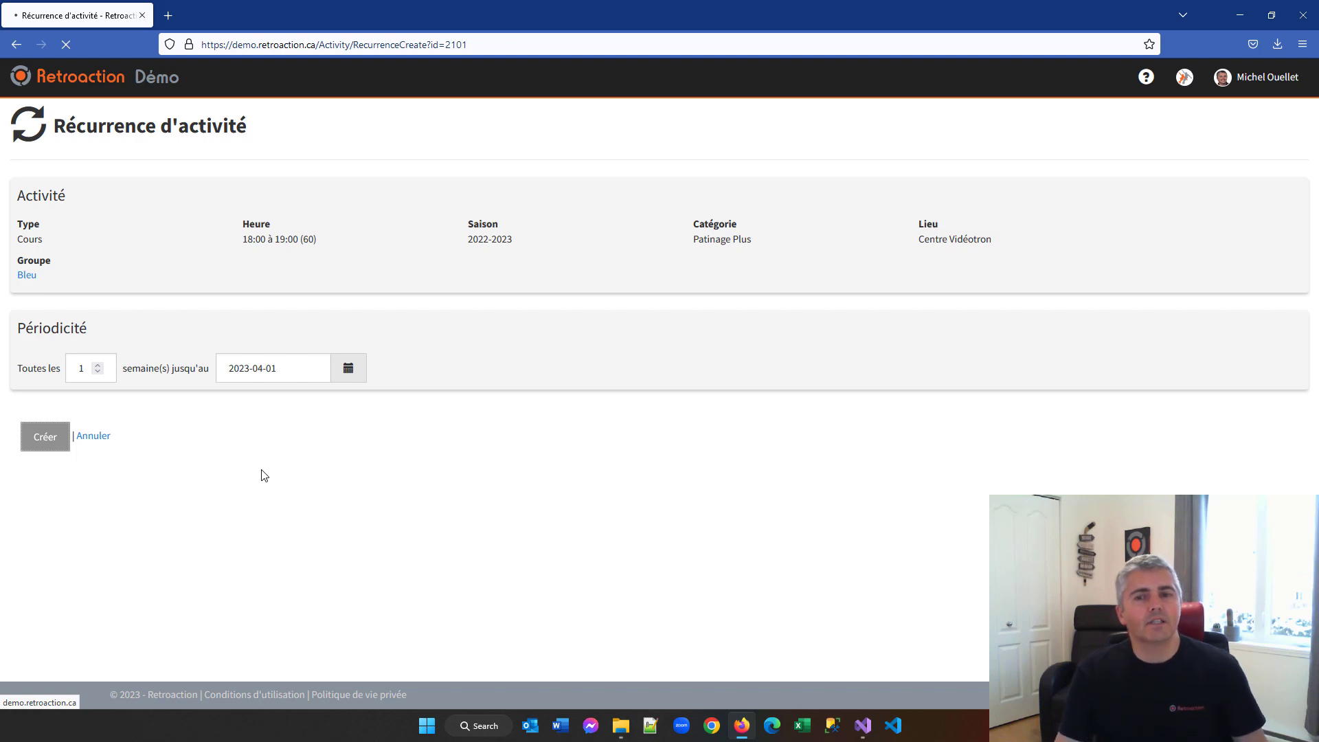
pyautogui.scroll(-3, 352, 438)
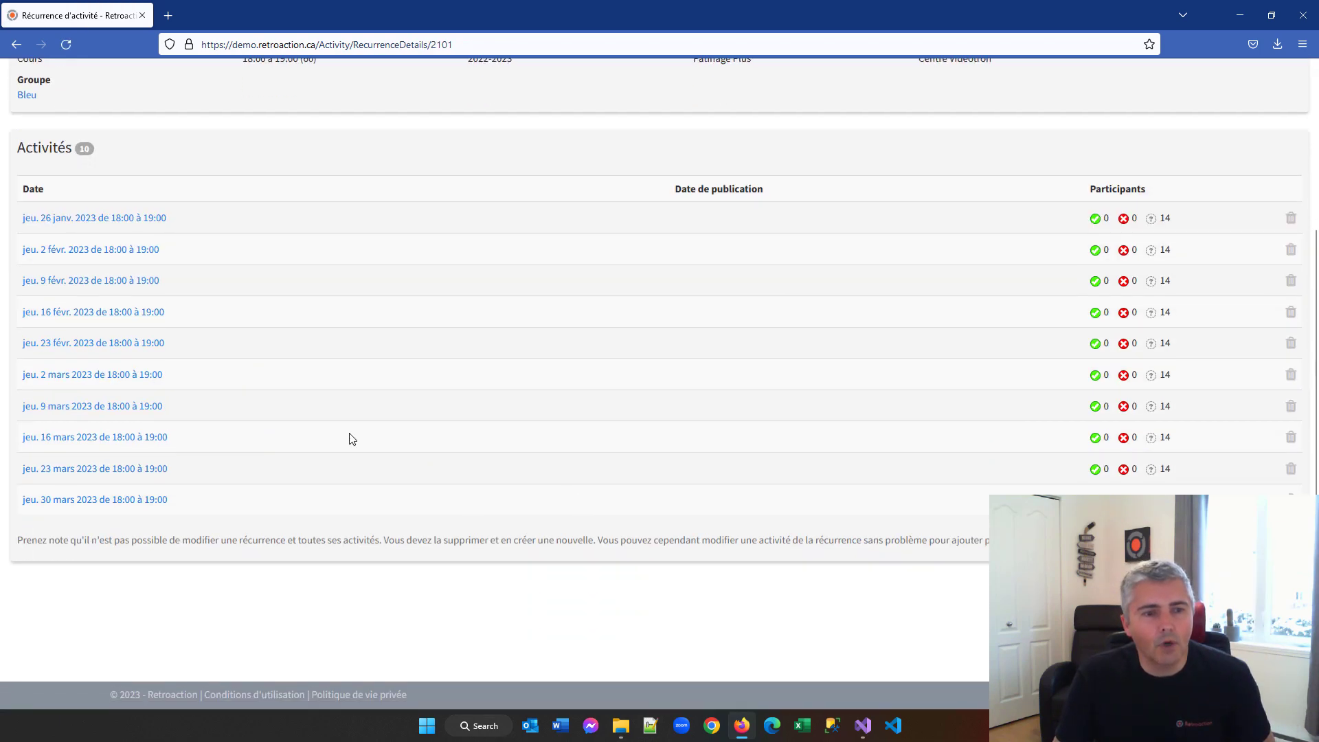
pyautogui.scroll(3, 71, 507)
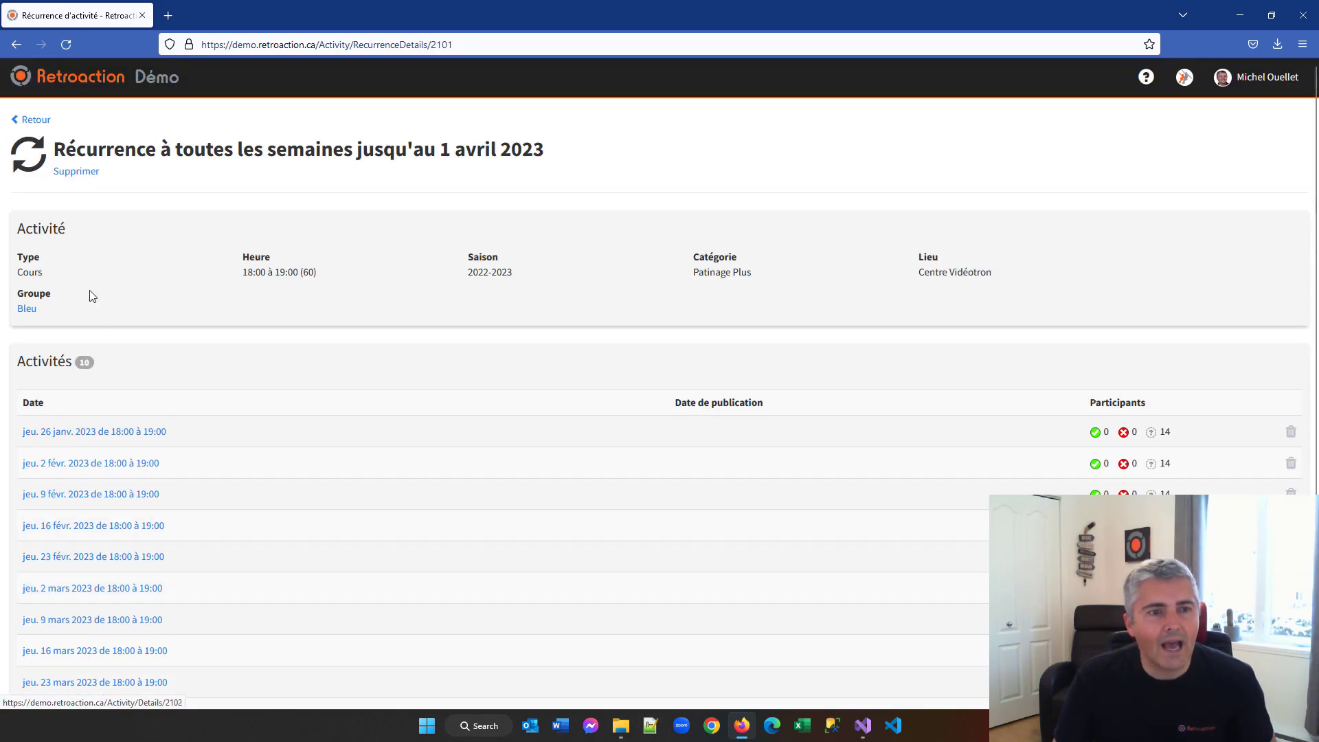
# - Return to the activity list and start another activity with type Cours and category Patinage Plus
pyautogui.click(28, 121)
pyautogui.click(141, 121)
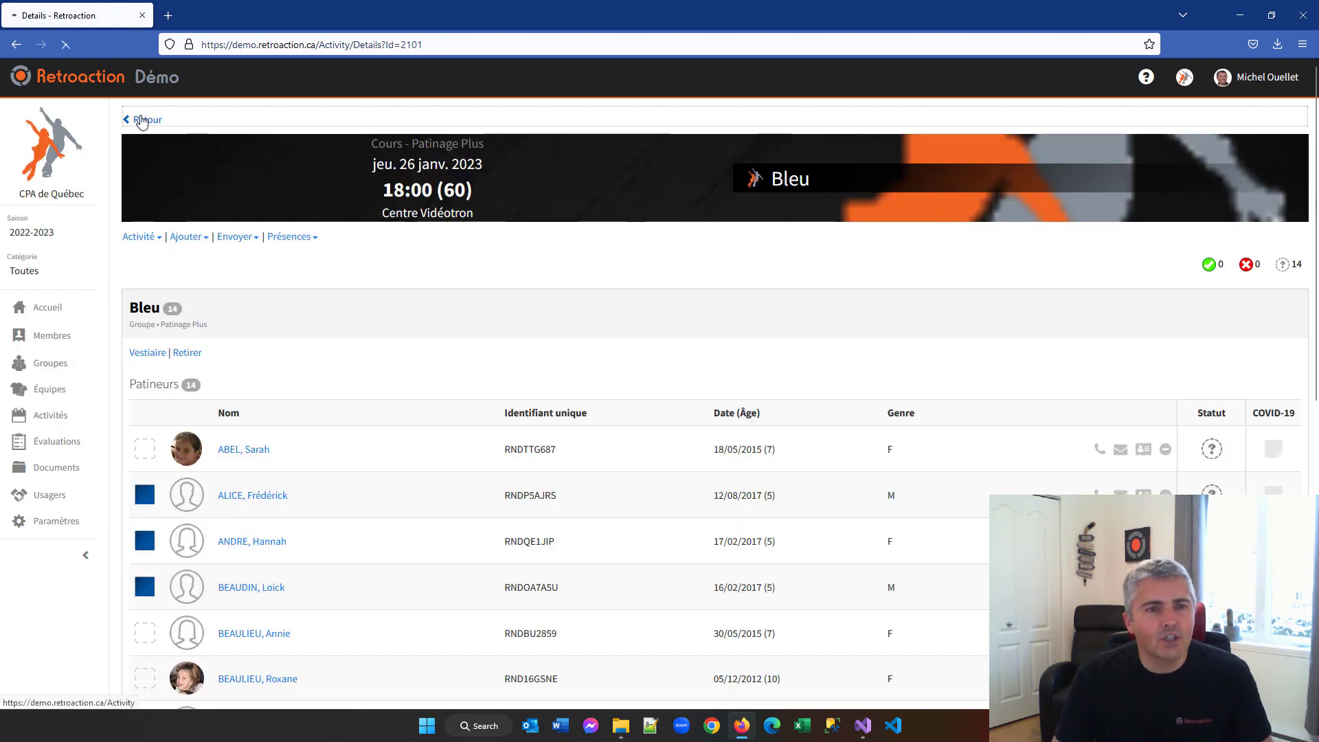
pyautogui.click(182, 146)
pyautogui.click(200, 167)
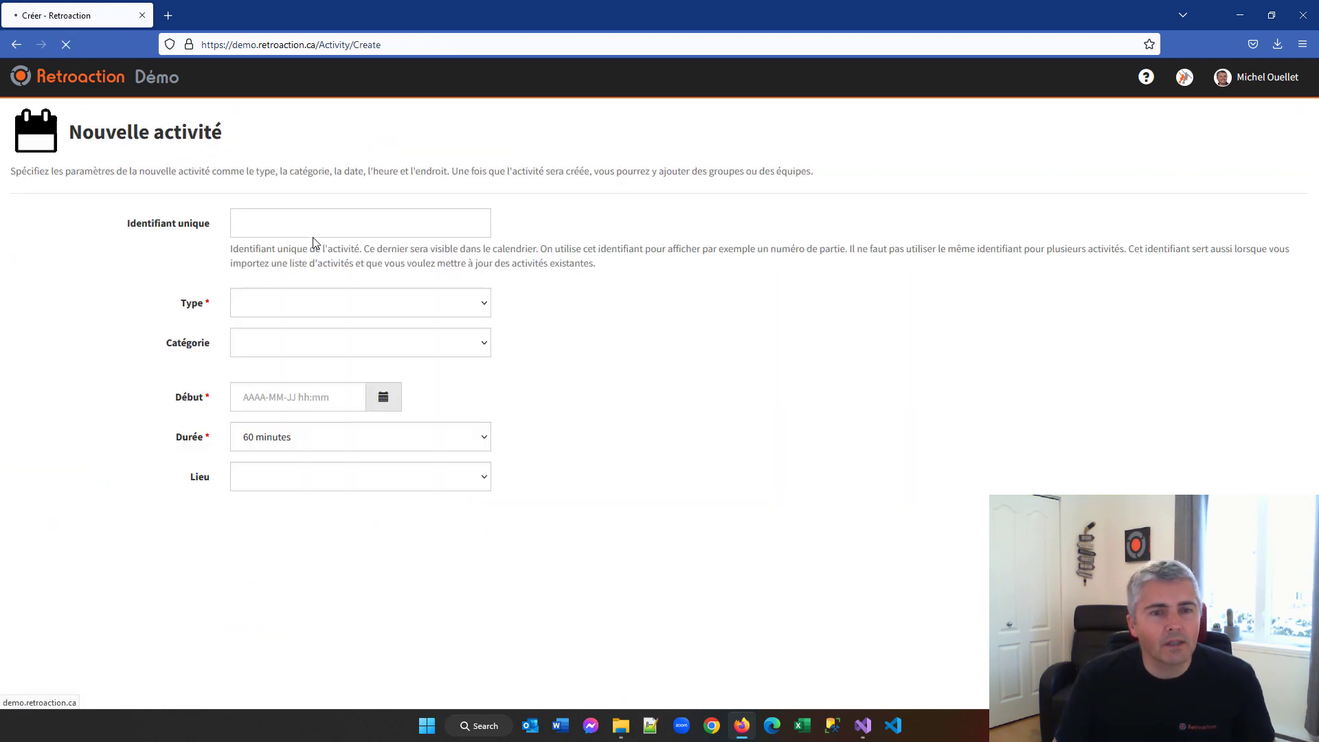
pyautogui.click(248, 310)
pyautogui.click(272, 357)
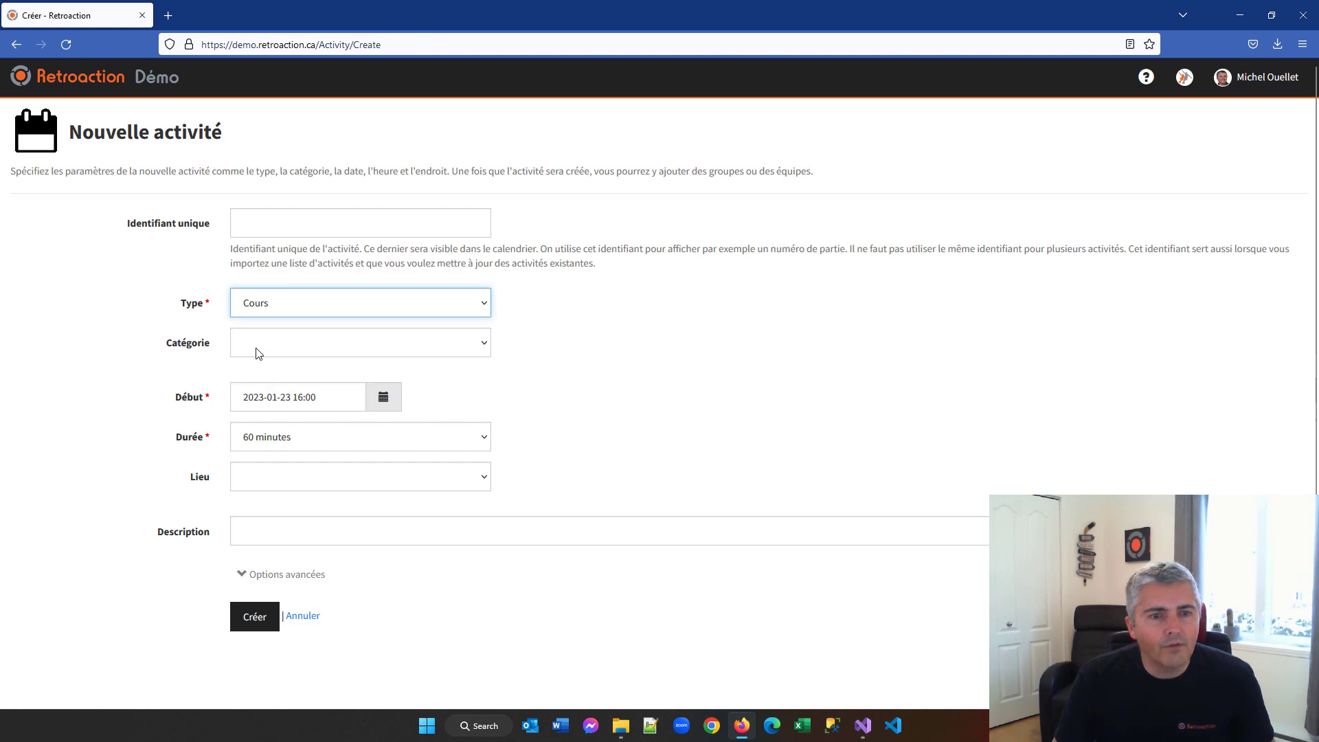
pyautogui.click(257, 397)
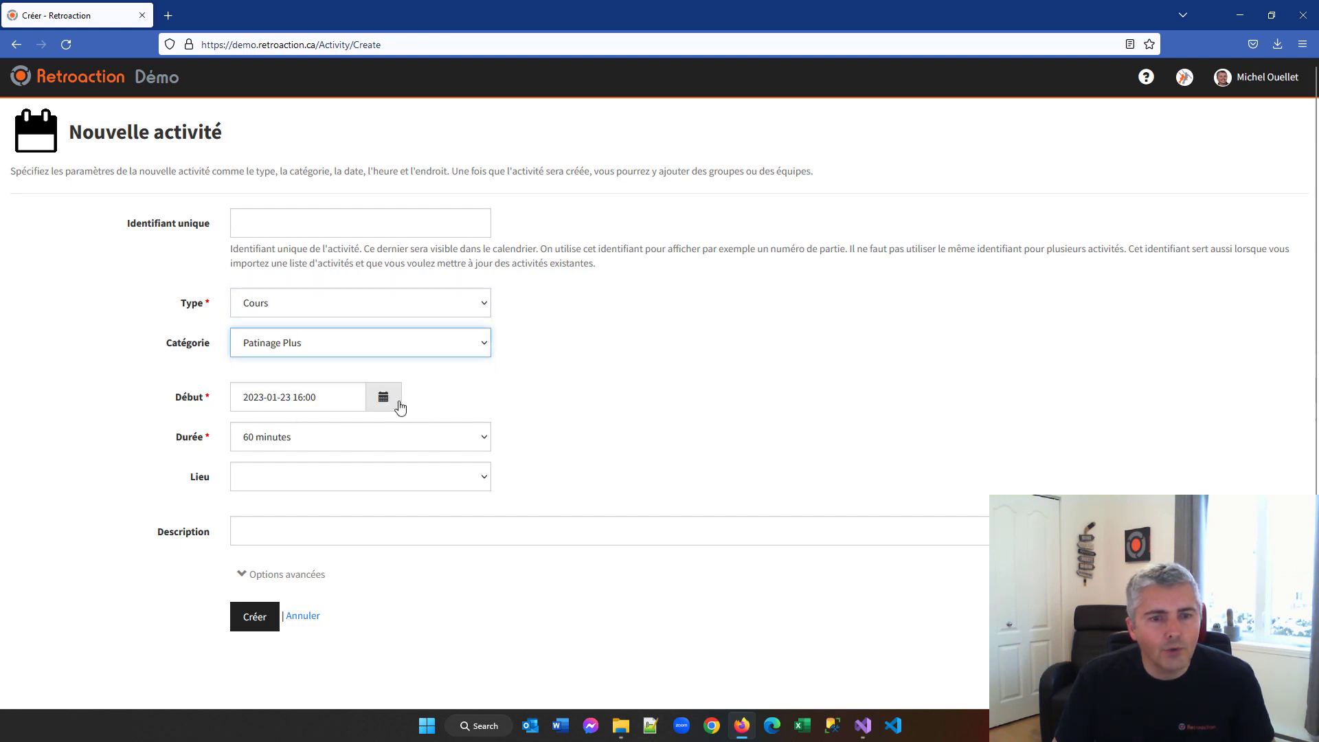
# - Set the second activity's start to Saturday 2023-01-28 at 09:30
pyautogui.click(383, 398)
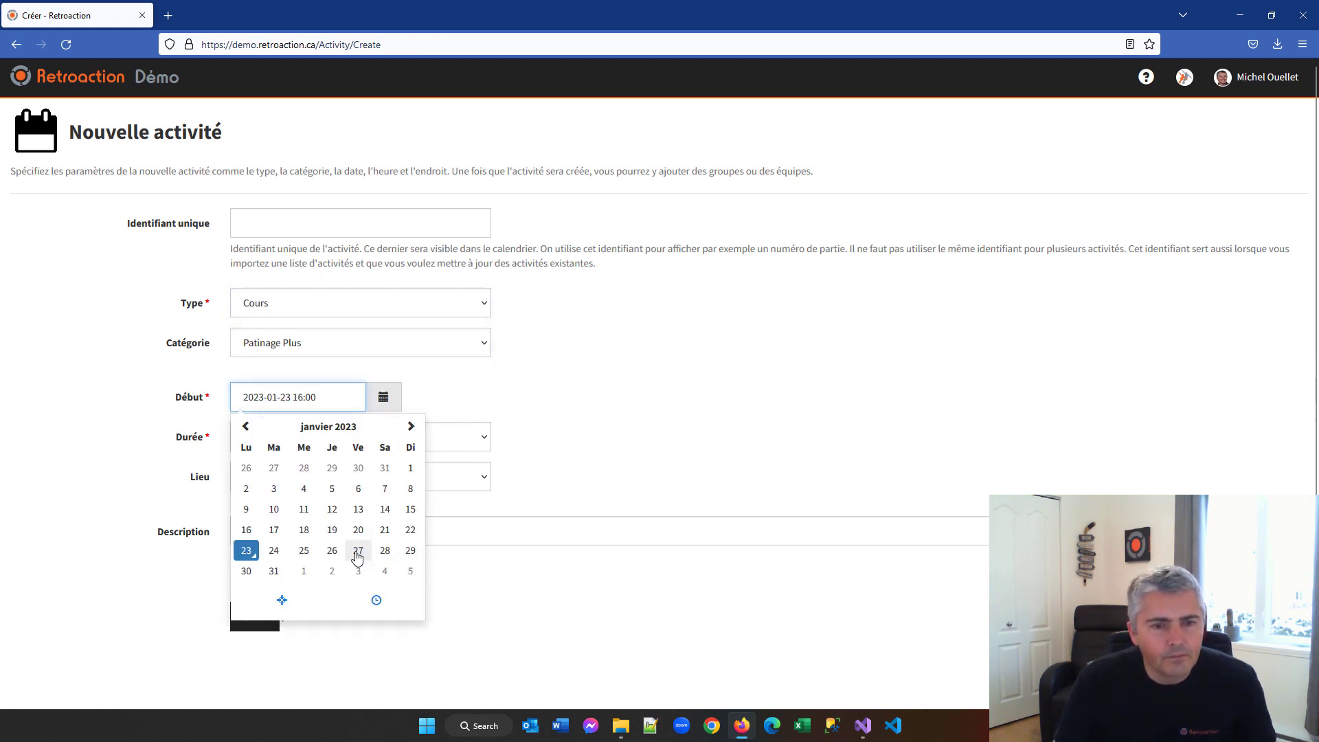
pyautogui.click(385, 554)
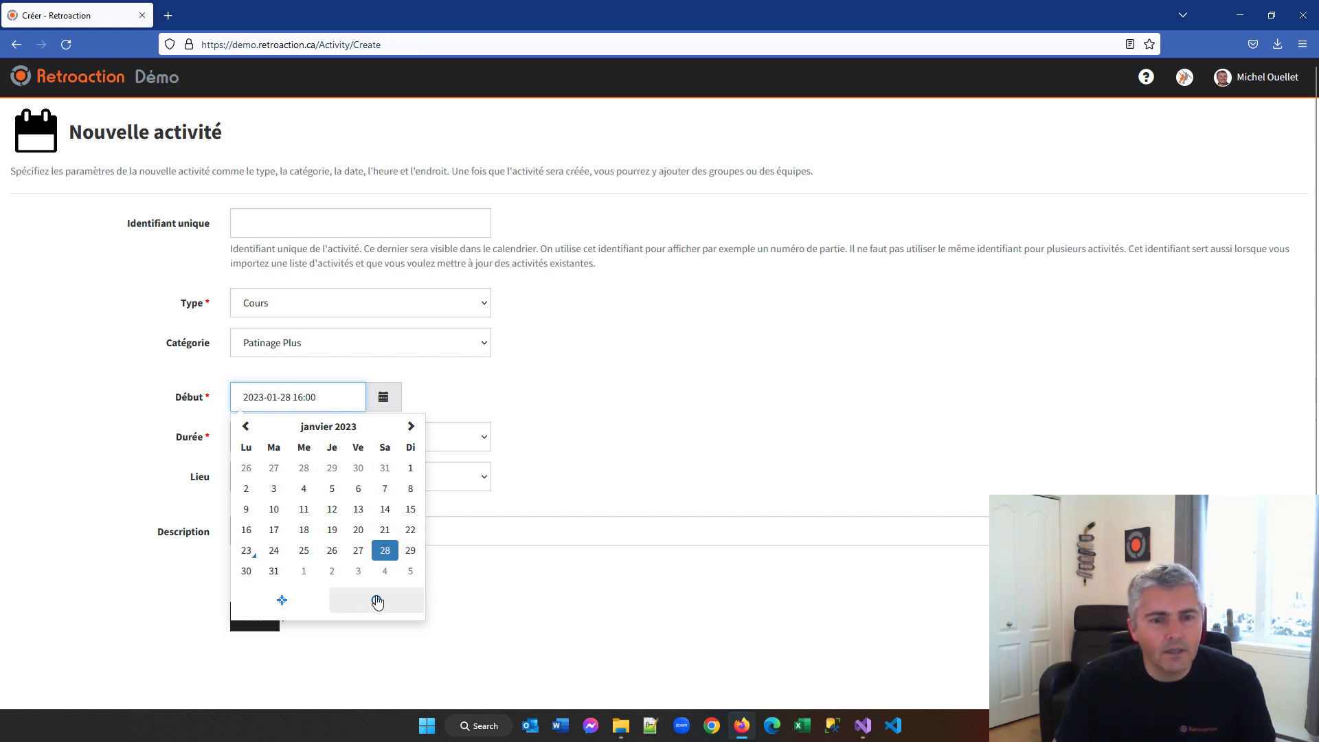
pyautogui.click(377, 600)
pyautogui.click(270, 520)
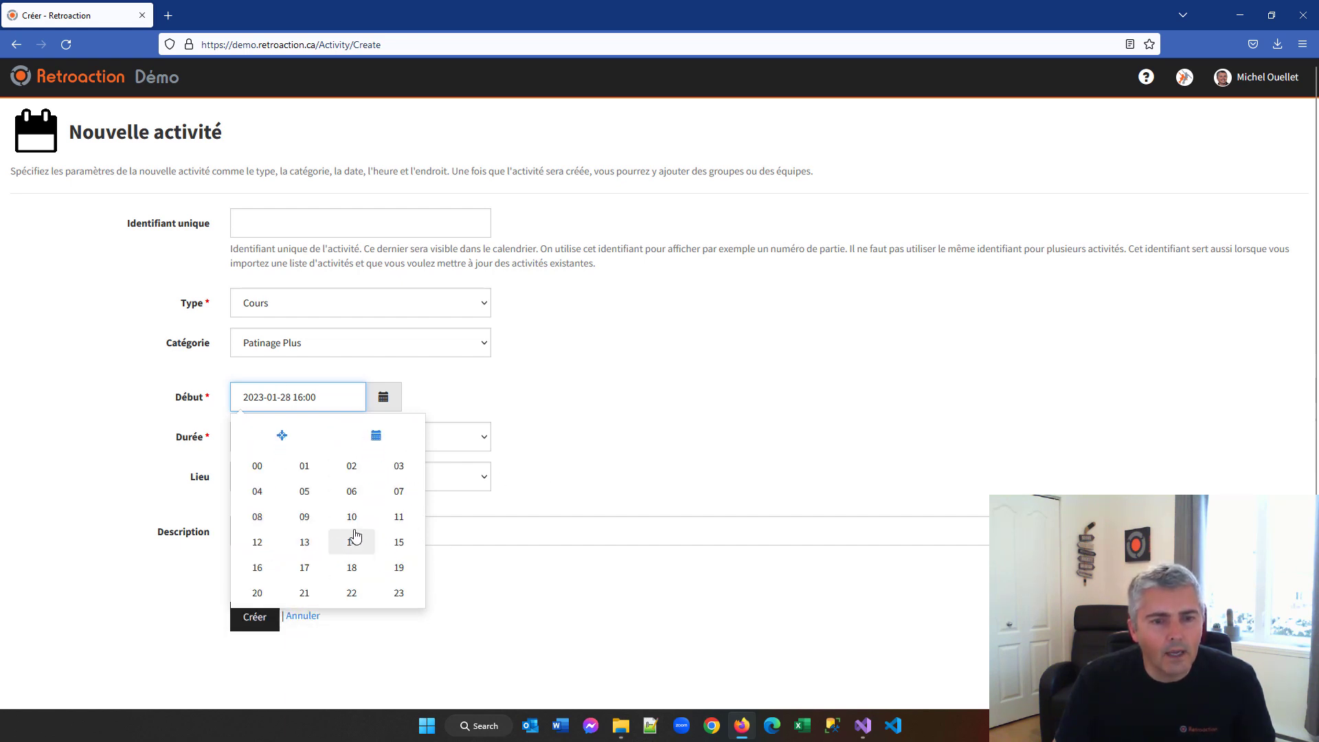
pyautogui.click(311, 523)
pyautogui.click(387, 520)
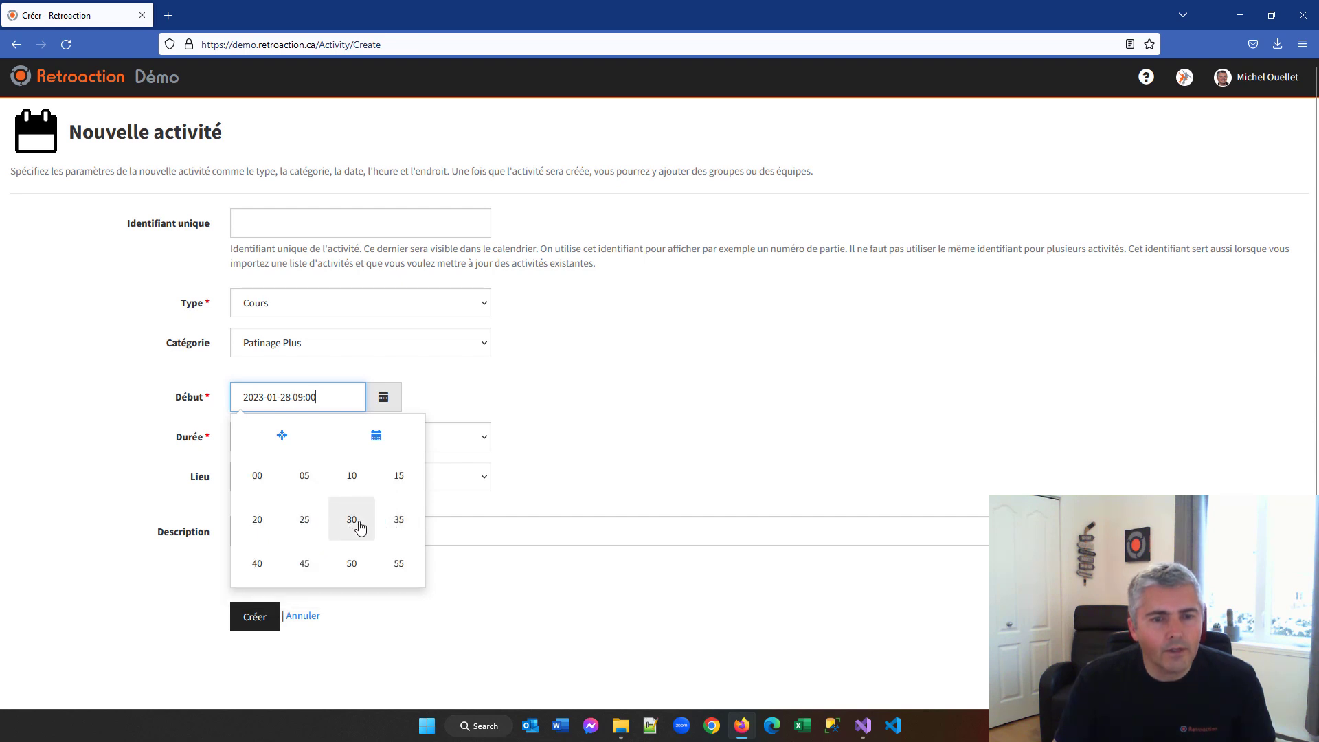
pyautogui.click(358, 527)
pyautogui.click(625, 447)
# - Choose Centre Vidéotron as the location of the Saturday course and create it
pyautogui.click(262, 477)
pyautogui.click(268, 523)
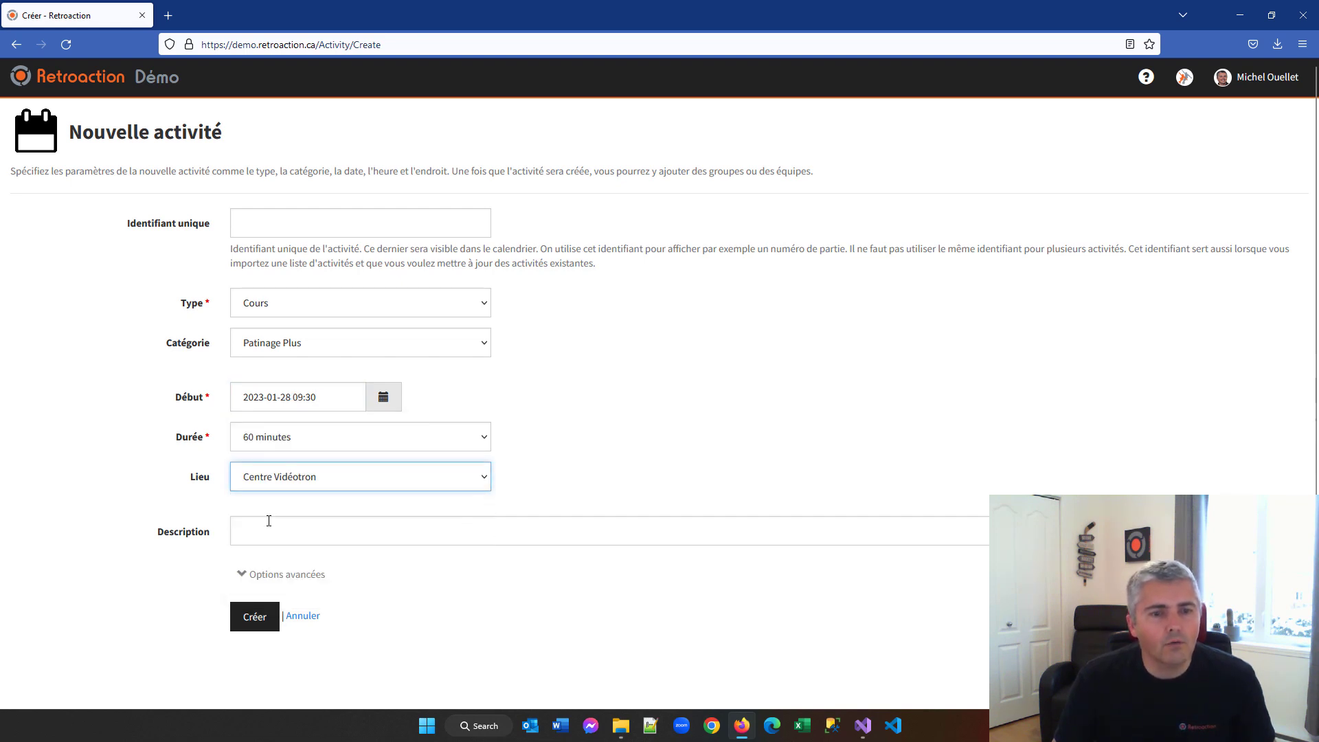
pyautogui.click(254, 617)
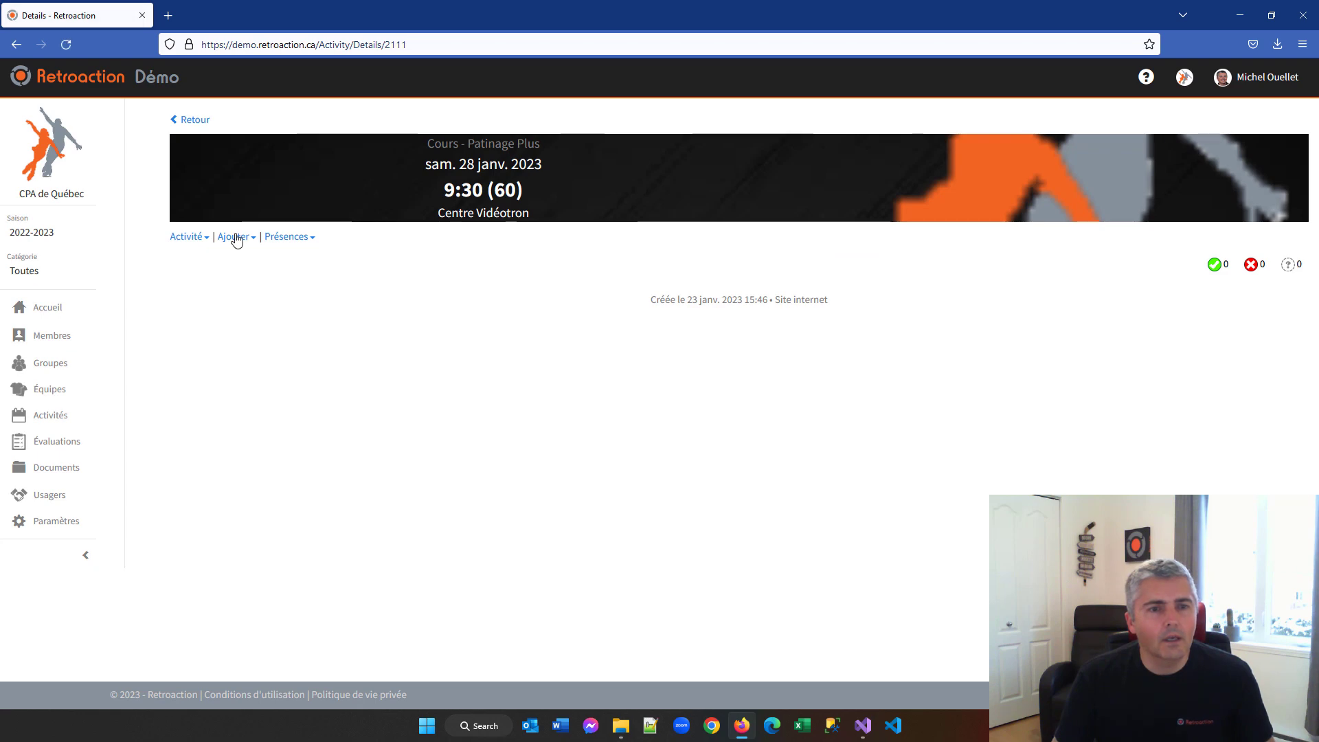
# - Add the Rouge group to the Saturday 28 January course and return to the activity list
pyautogui.click(234, 237)
pyautogui.click(246, 263)
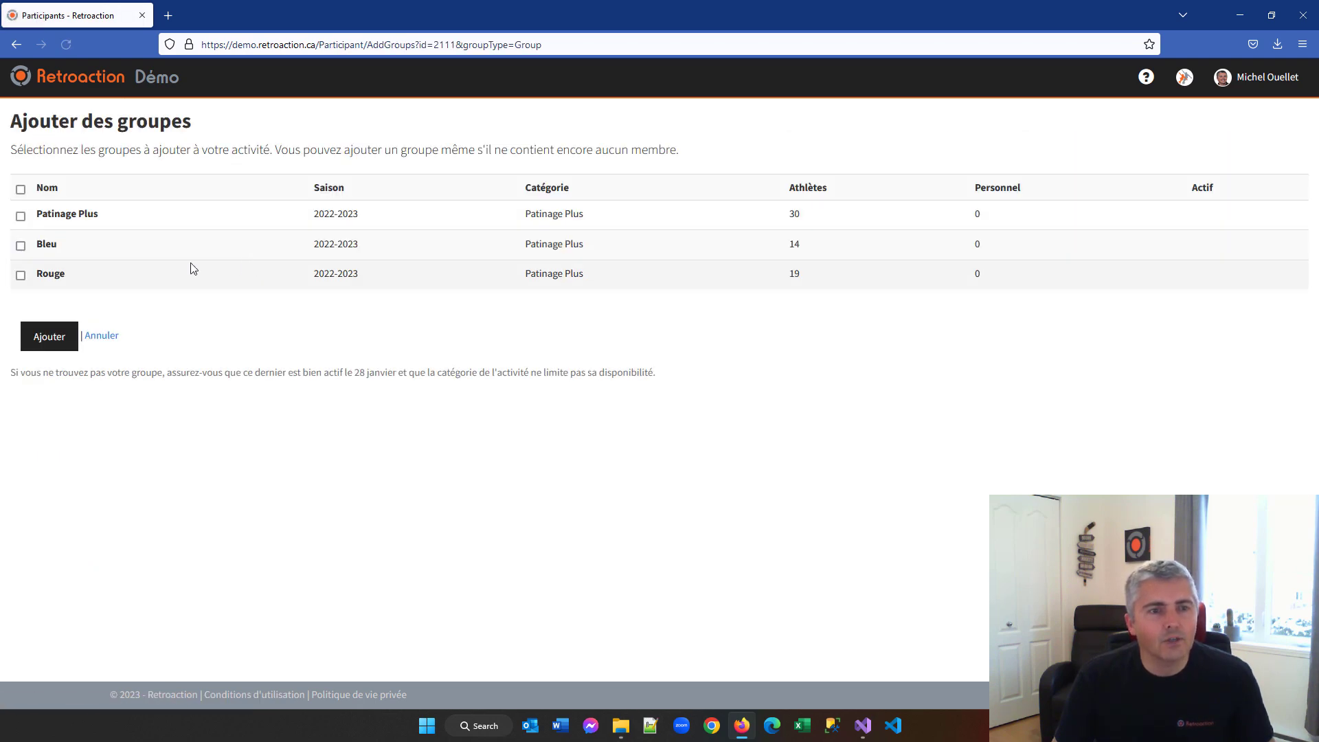
pyautogui.click(43, 276)
pyautogui.click(48, 336)
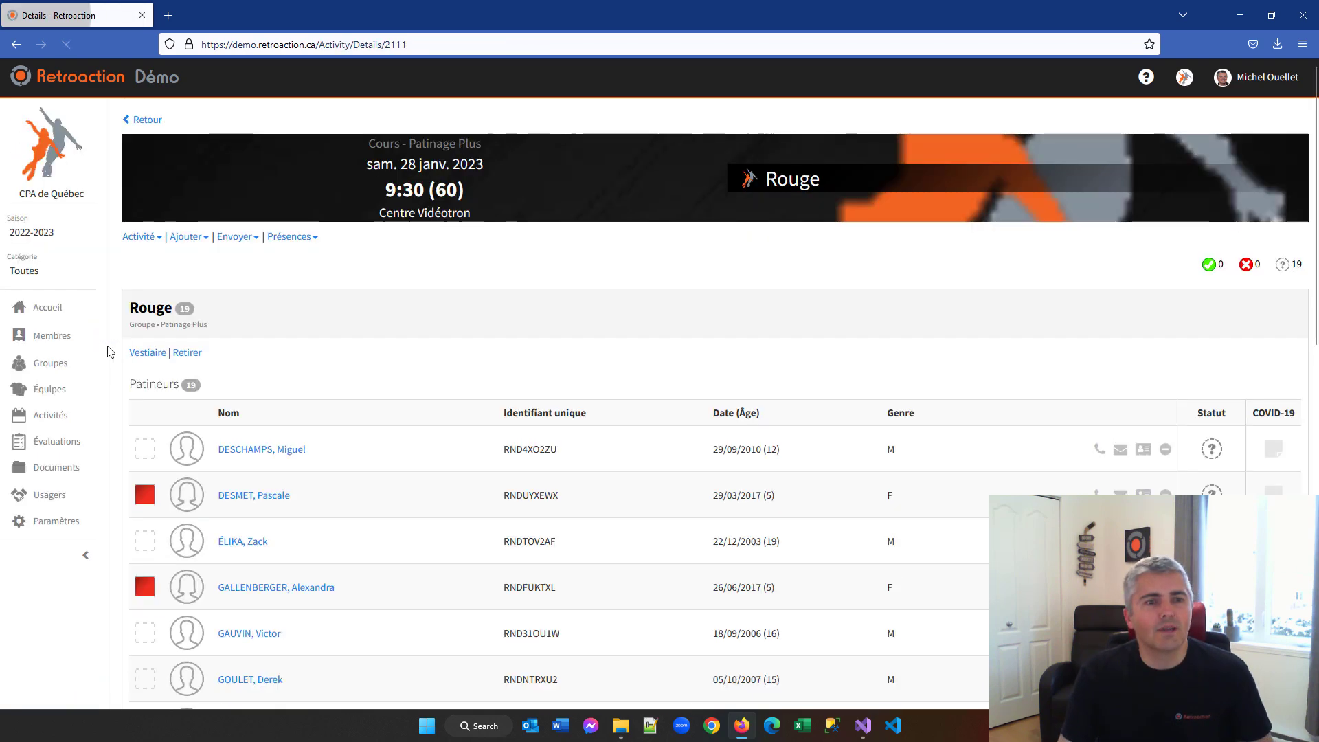
pyautogui.click(144, 120)
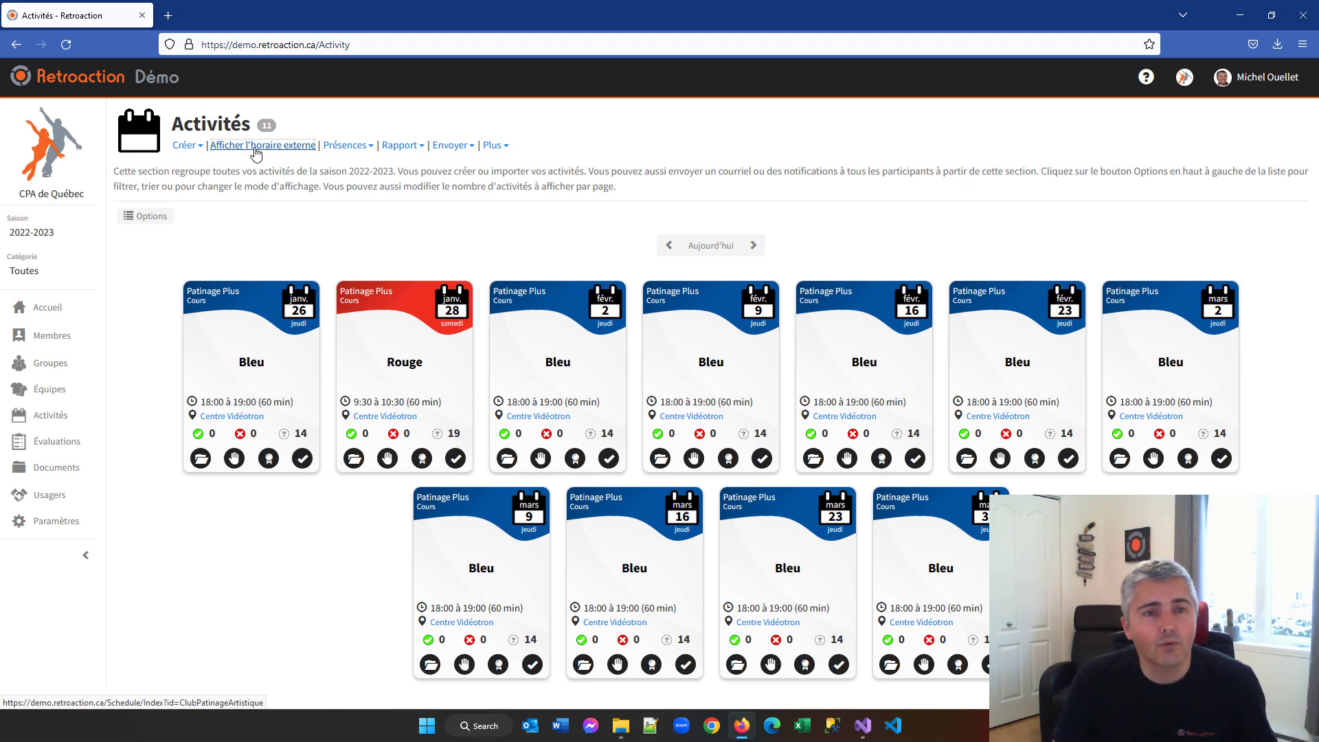
# - View the club's external schedule for the listed member, then close it
pyautogui.click(256, 146)
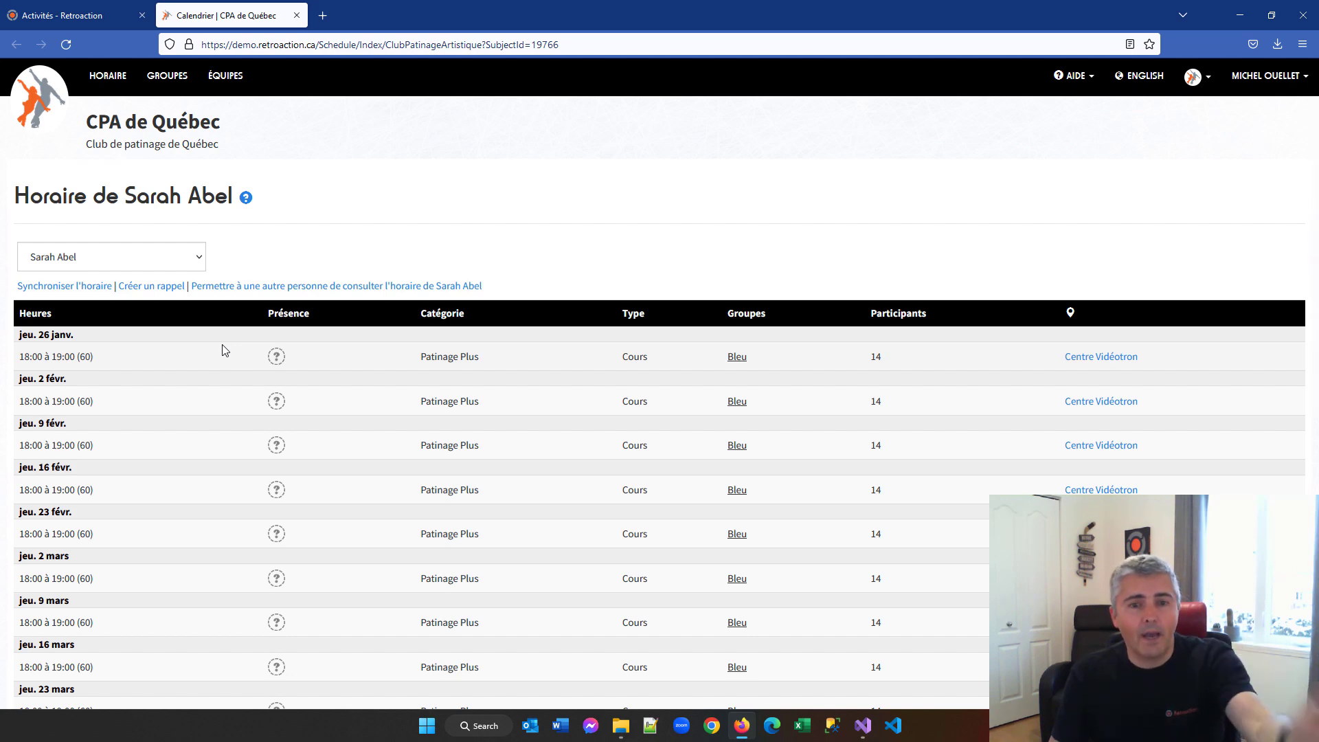
pyautogui.click(80, 258)
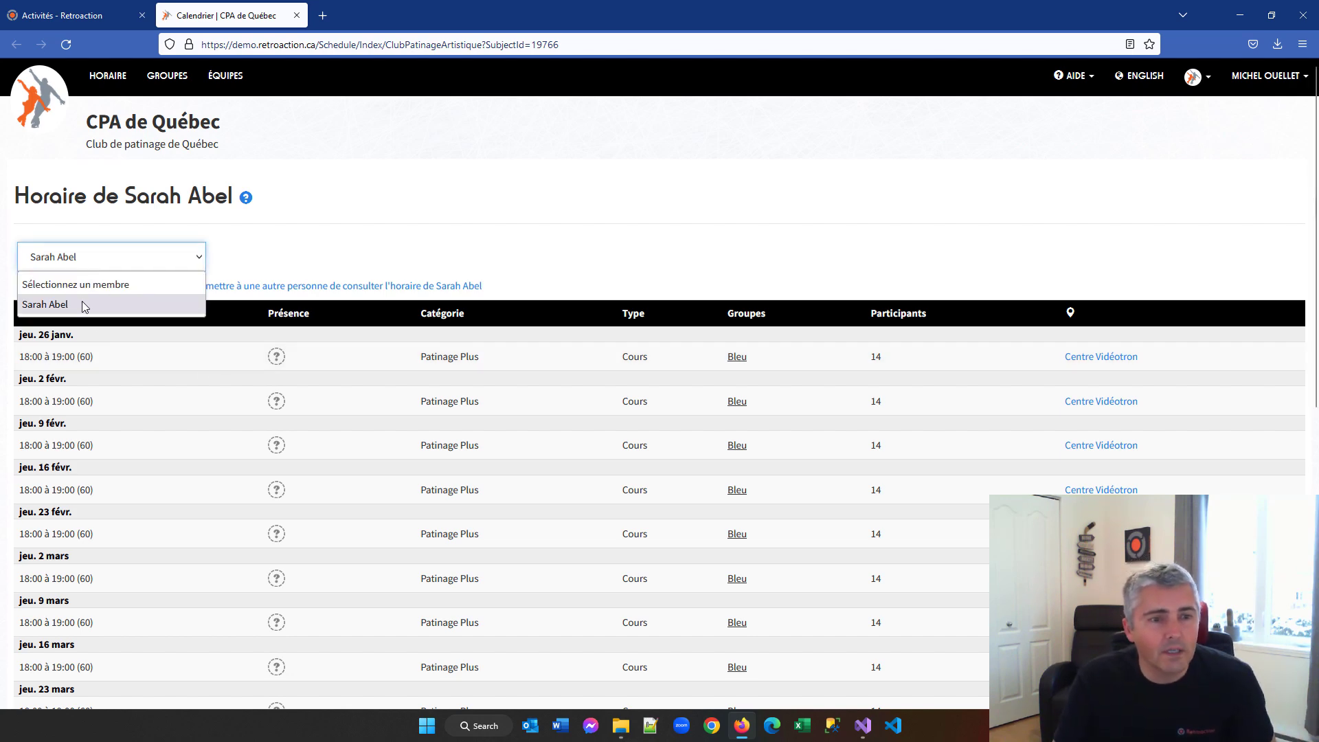
pyautogui.click(80, 300)
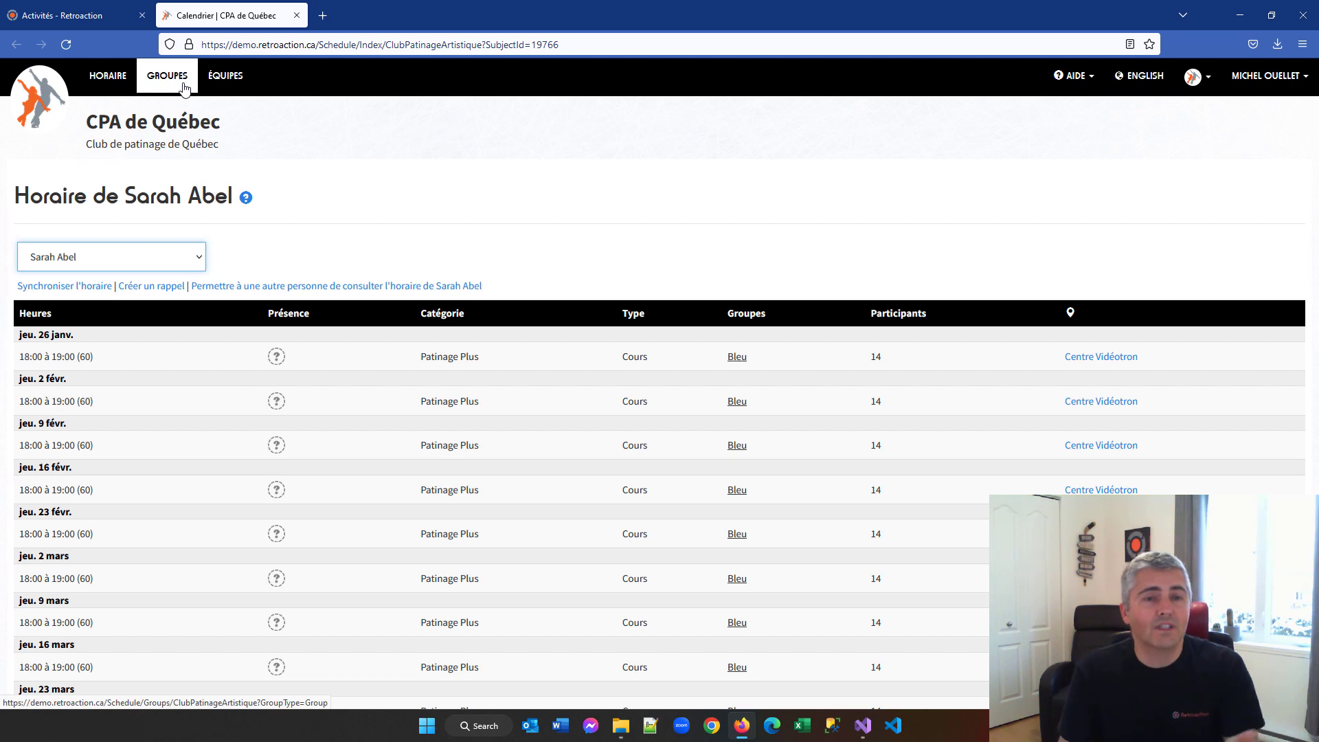
pyautogui.click(297, 15)
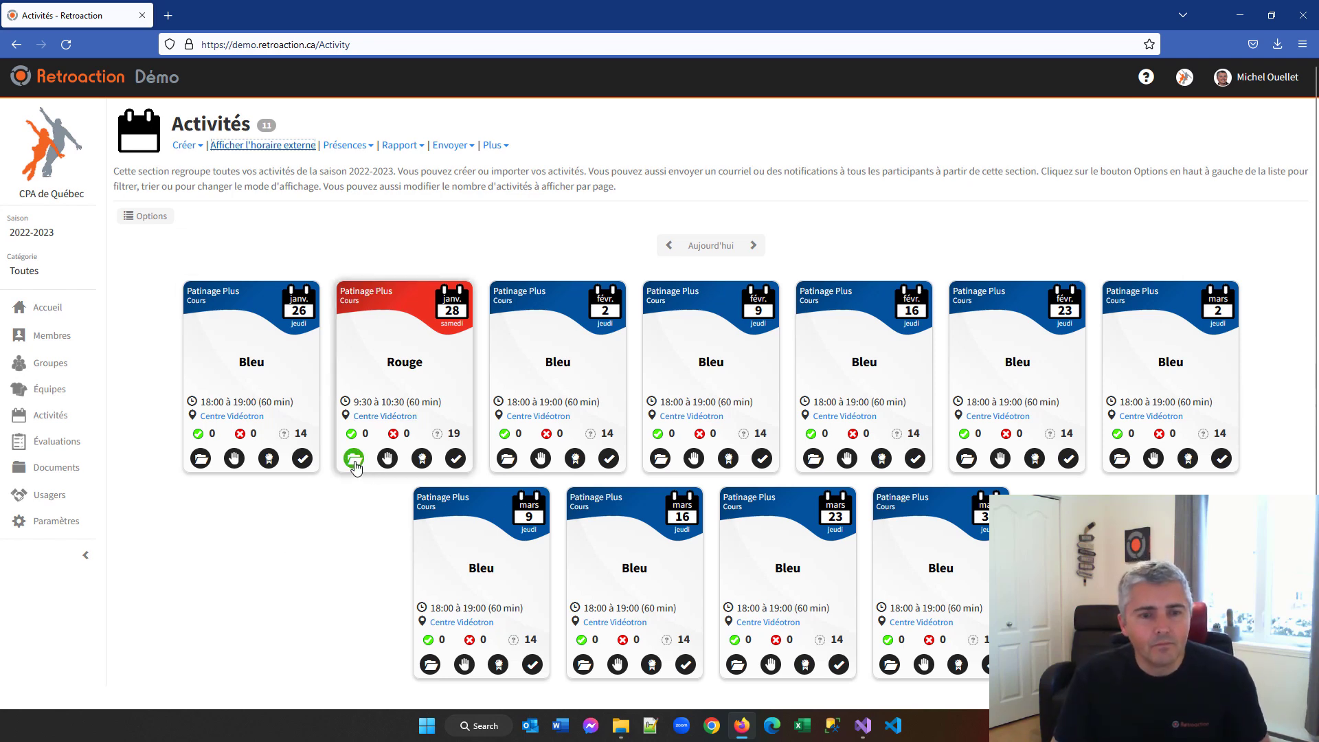
# - Create a weekly recurrence of the Rouge group's 28 January course until 2023-04-01 and return to the activity list
pyautogui.click(354, 459)
pyautogui.click(143, 242)
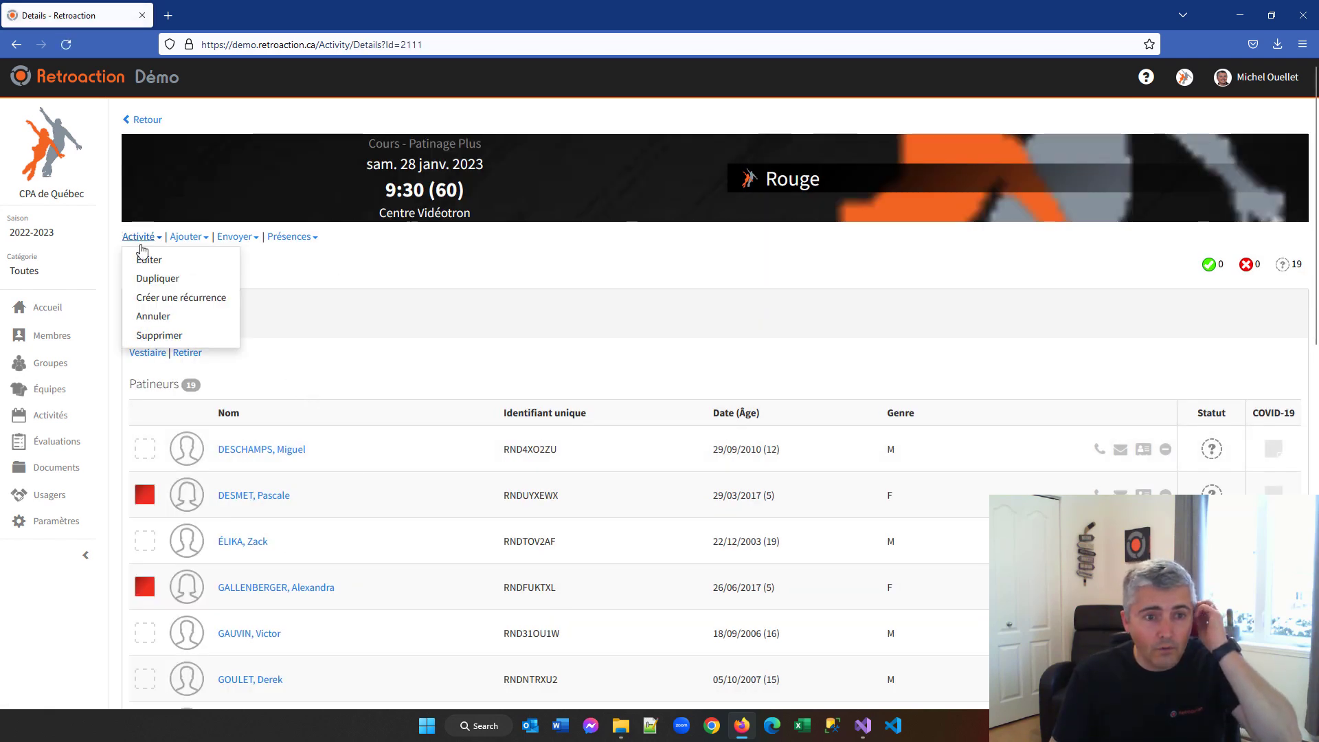
pyautogui.click(175, 297)
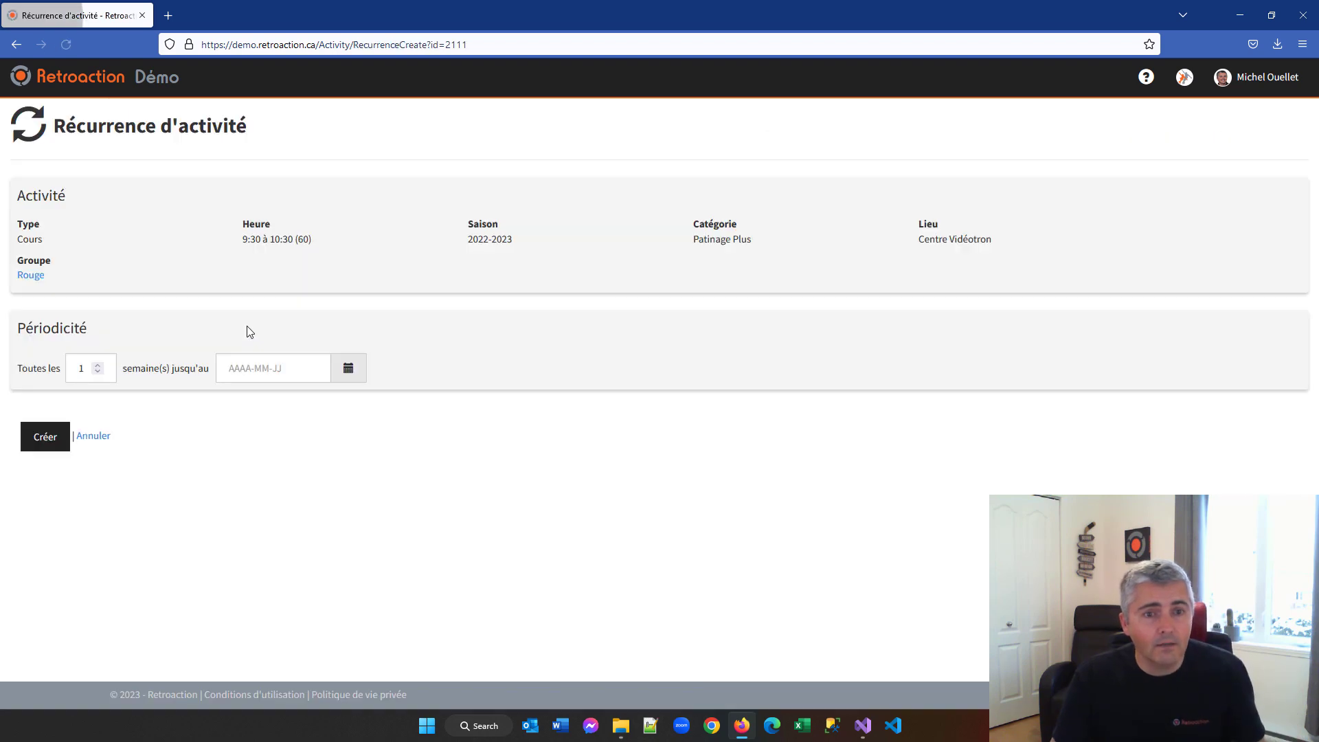
pyautogui.click(337, 377)
pyautogui.click(397, 398)
pyautogui.click(397, 398)
pyautogui.click(398, 399)
pyautogui.click(398, 399)
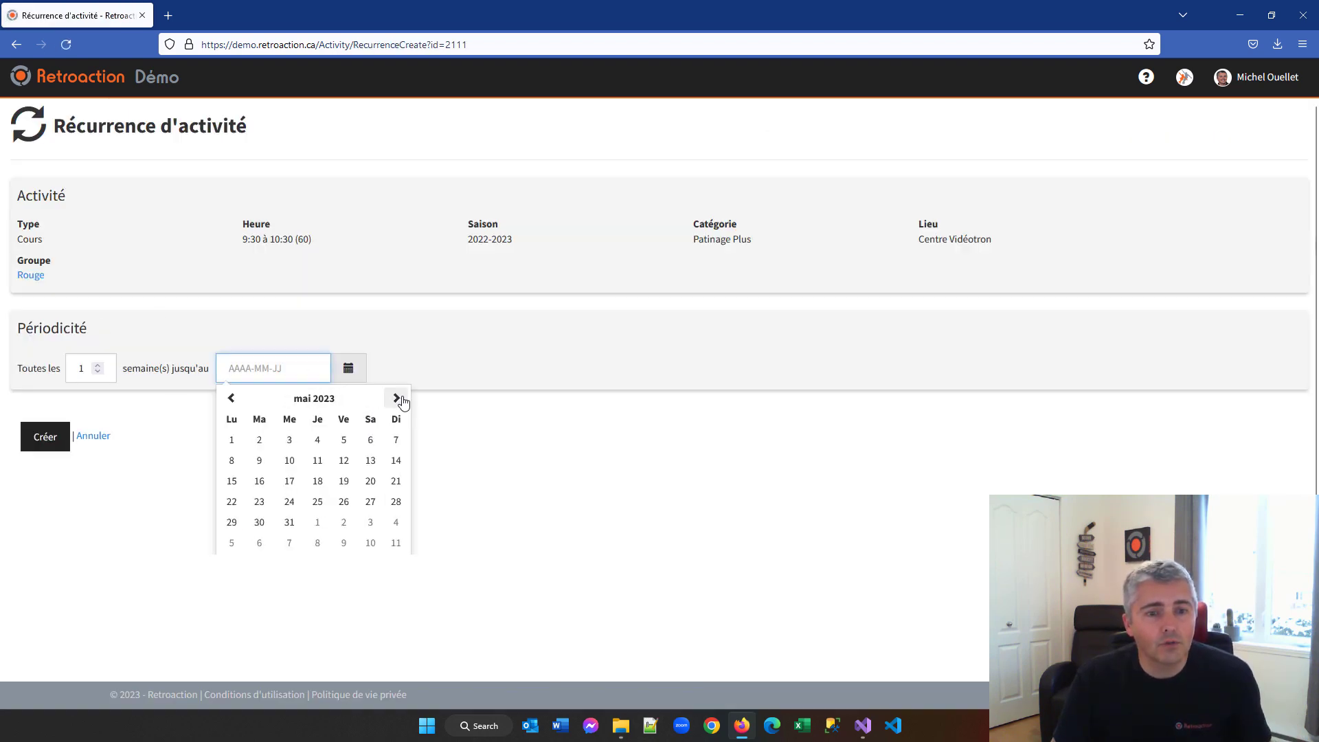
pyautogui.click(231, 398)
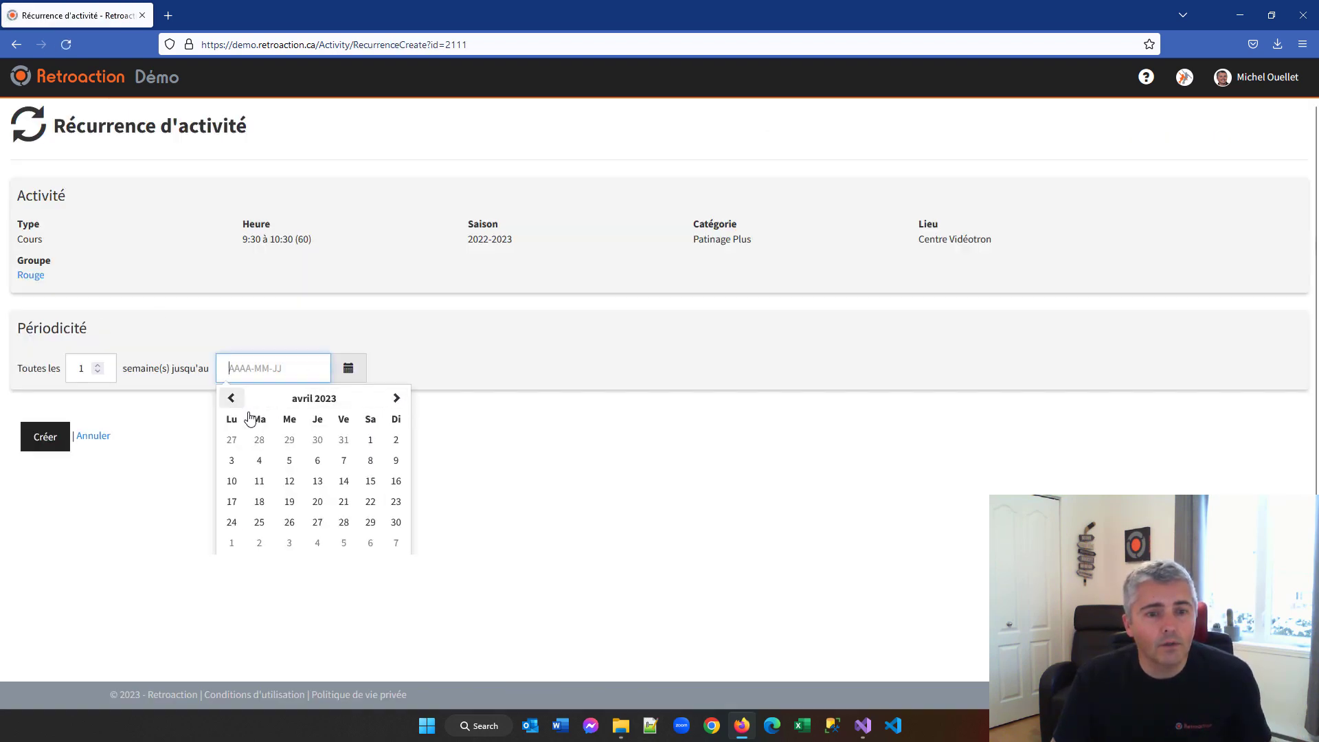
pyautogui.click(371, 444)
pyautogui.click(31, 446)
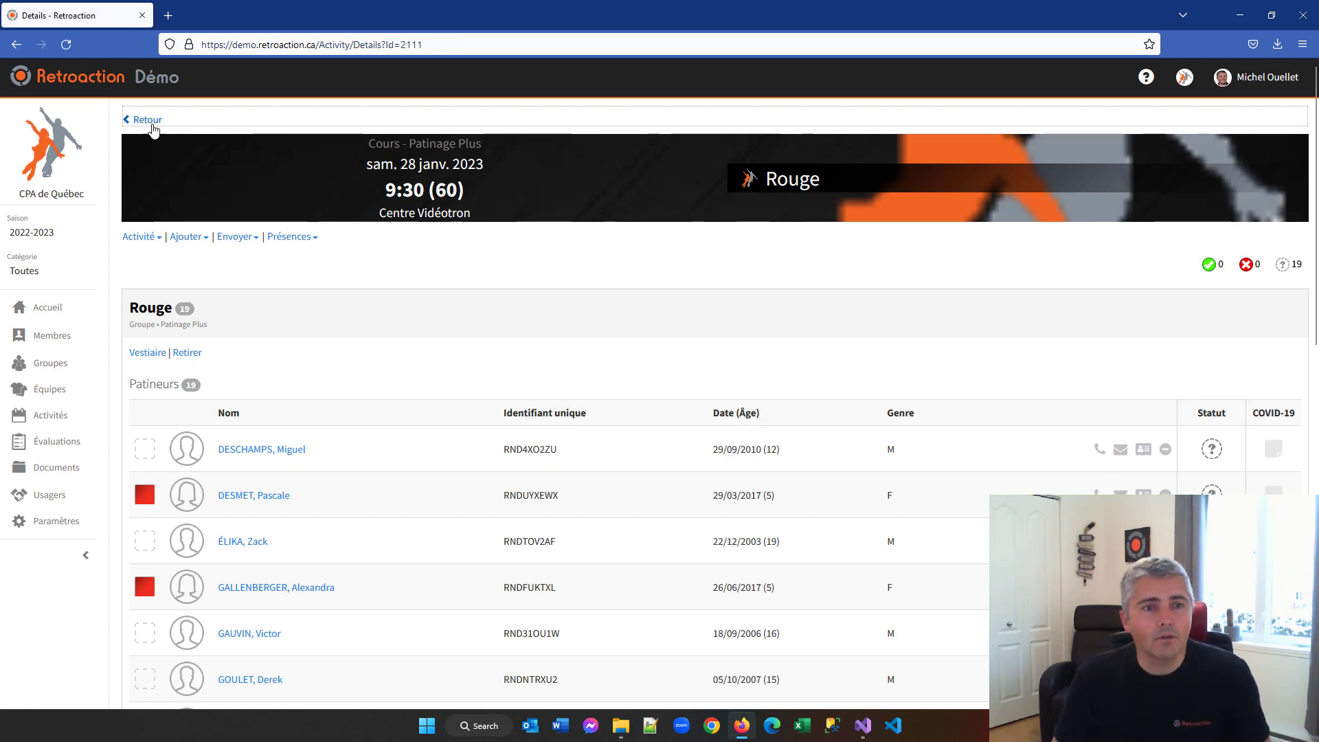
pyautogui.click(151, 123)
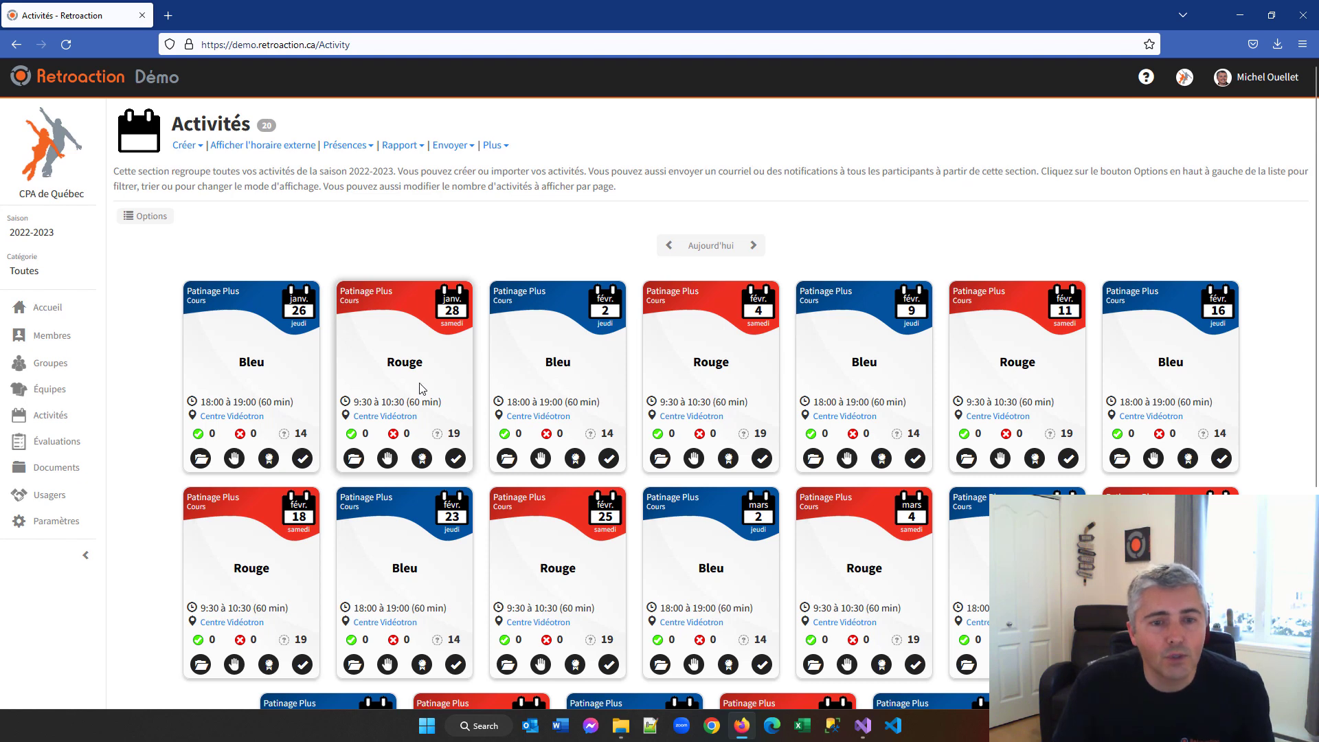
# - Cancel the Rouge group's 28 January course with the reason Météo, without sending a notification or adding comments
pyautogui.click(355, 458)
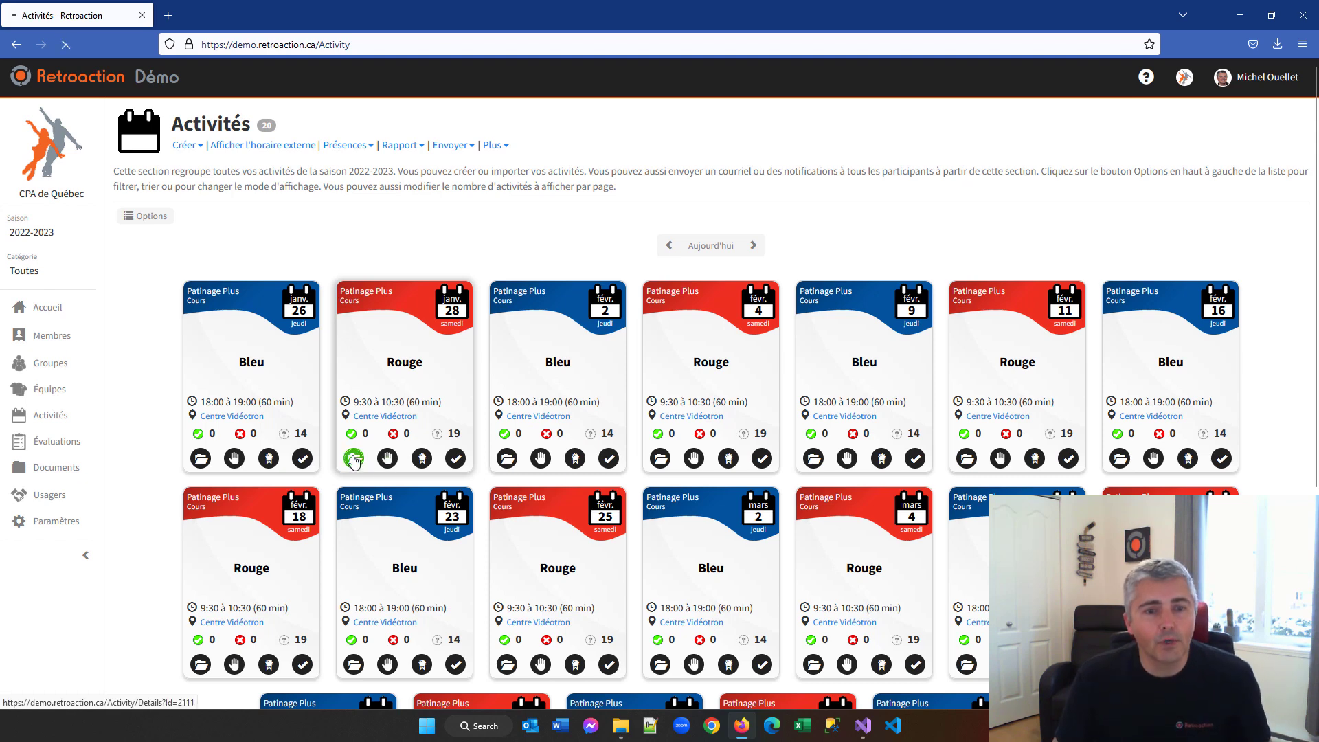
pyautogui.click(144, 237)
pyautogui.click(168, 300)
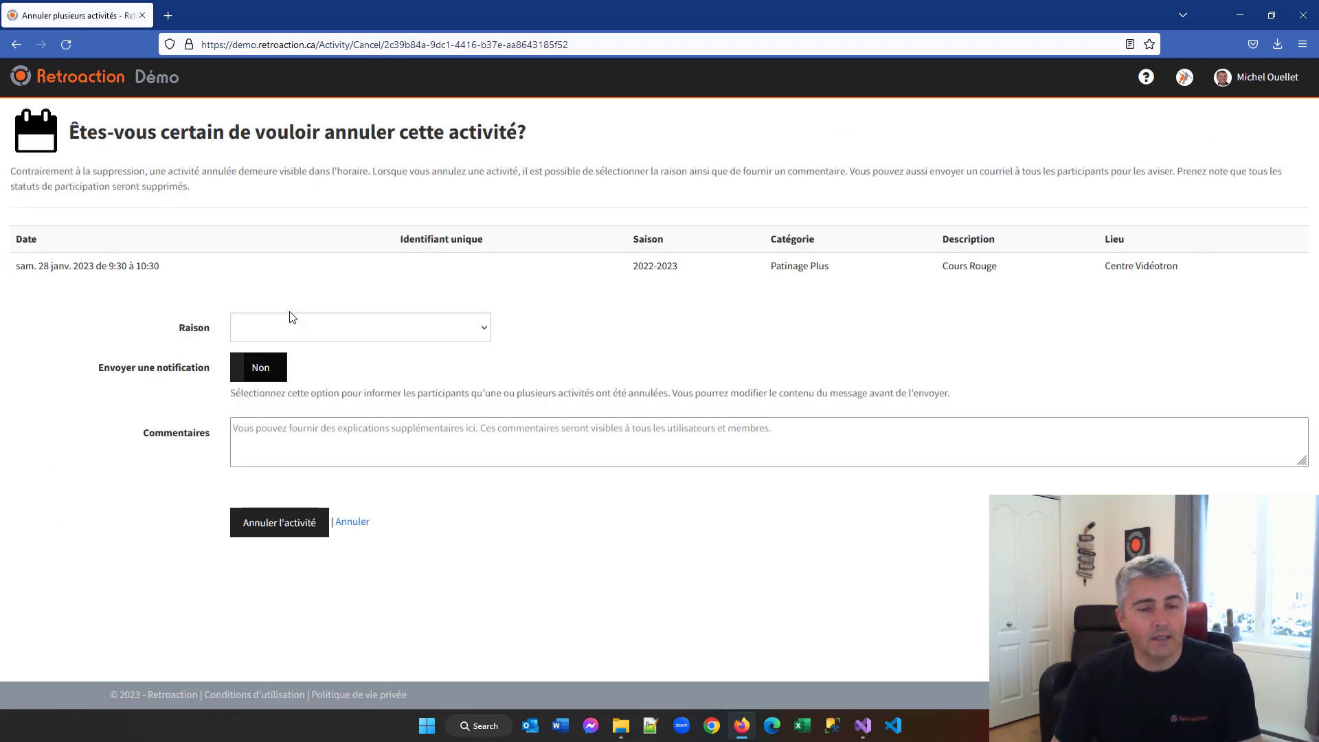
pyautogui.click(292, 327)
pyautogui.click(287, 369)
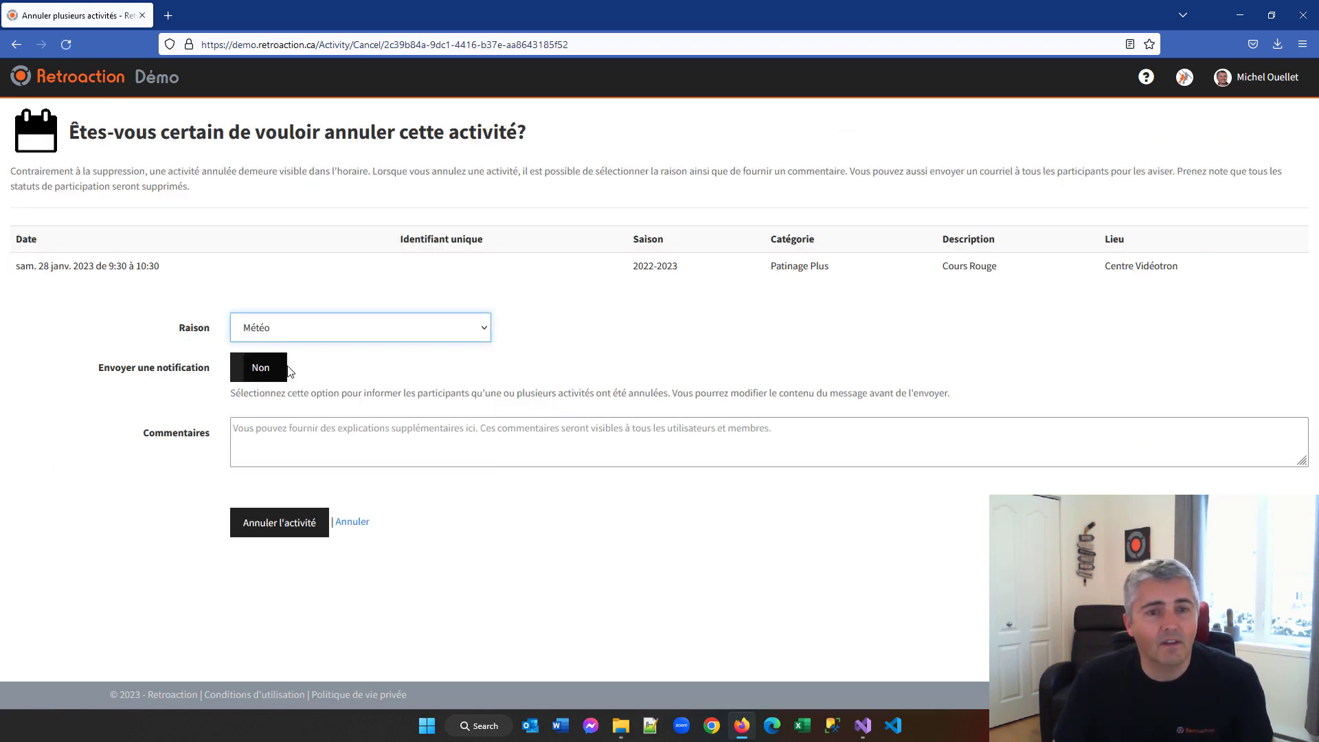
pyautogui.click(301, 443)
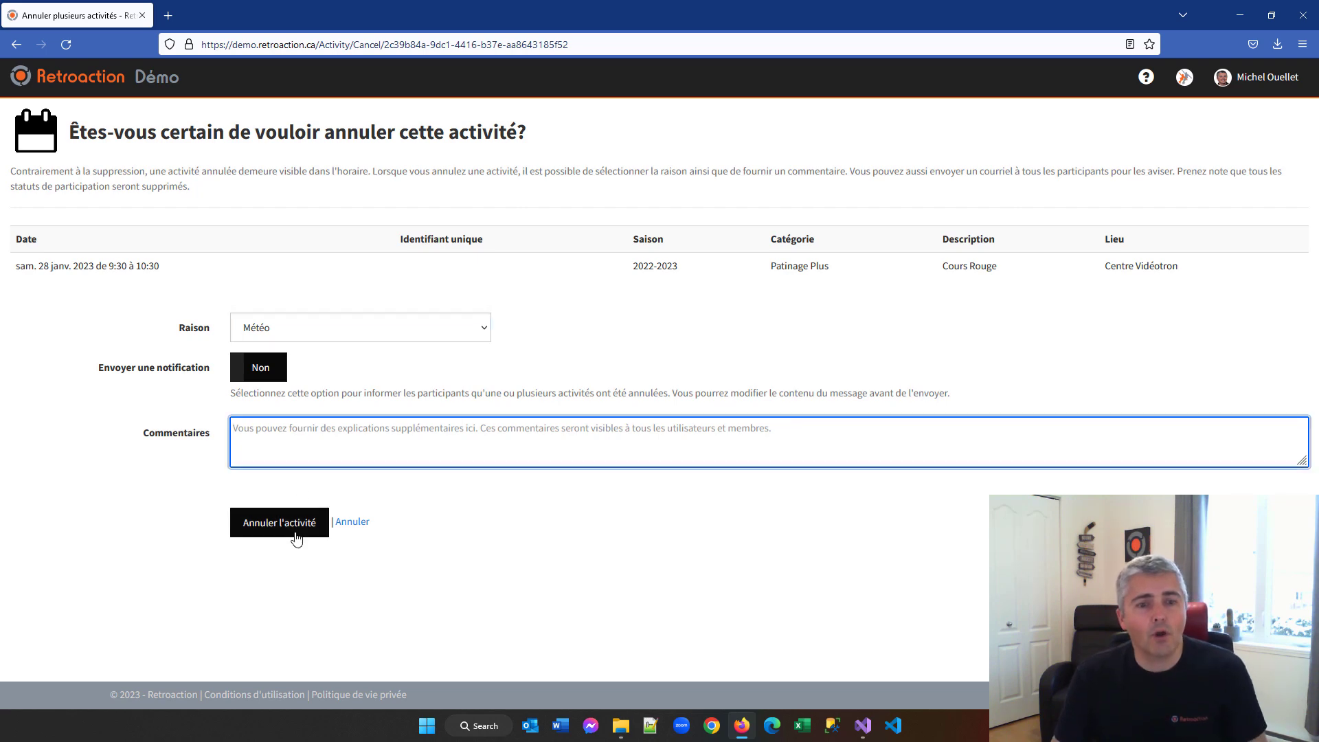
pyautogui.click(291, 525)
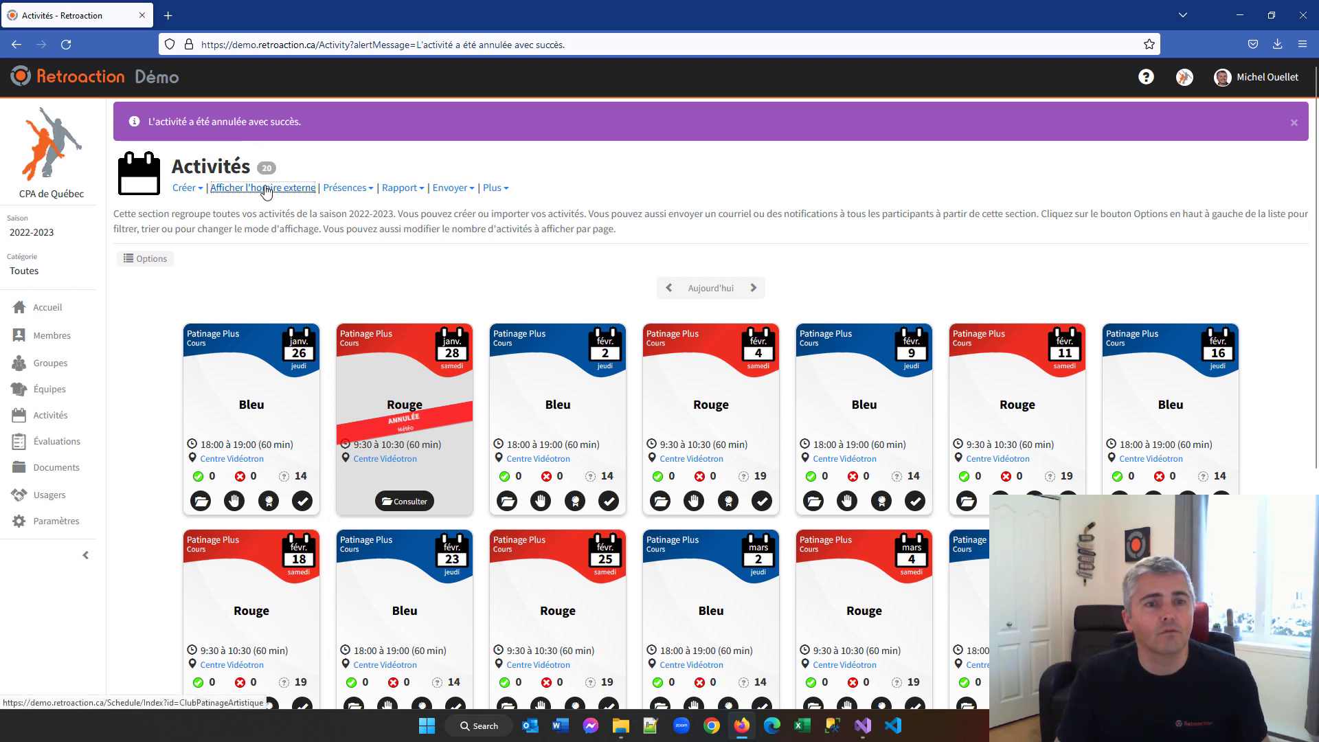
# - Check the cancelled Rouge course in the external schedule with no member selected and return to the activity list
pyautogui.click(266, 188)
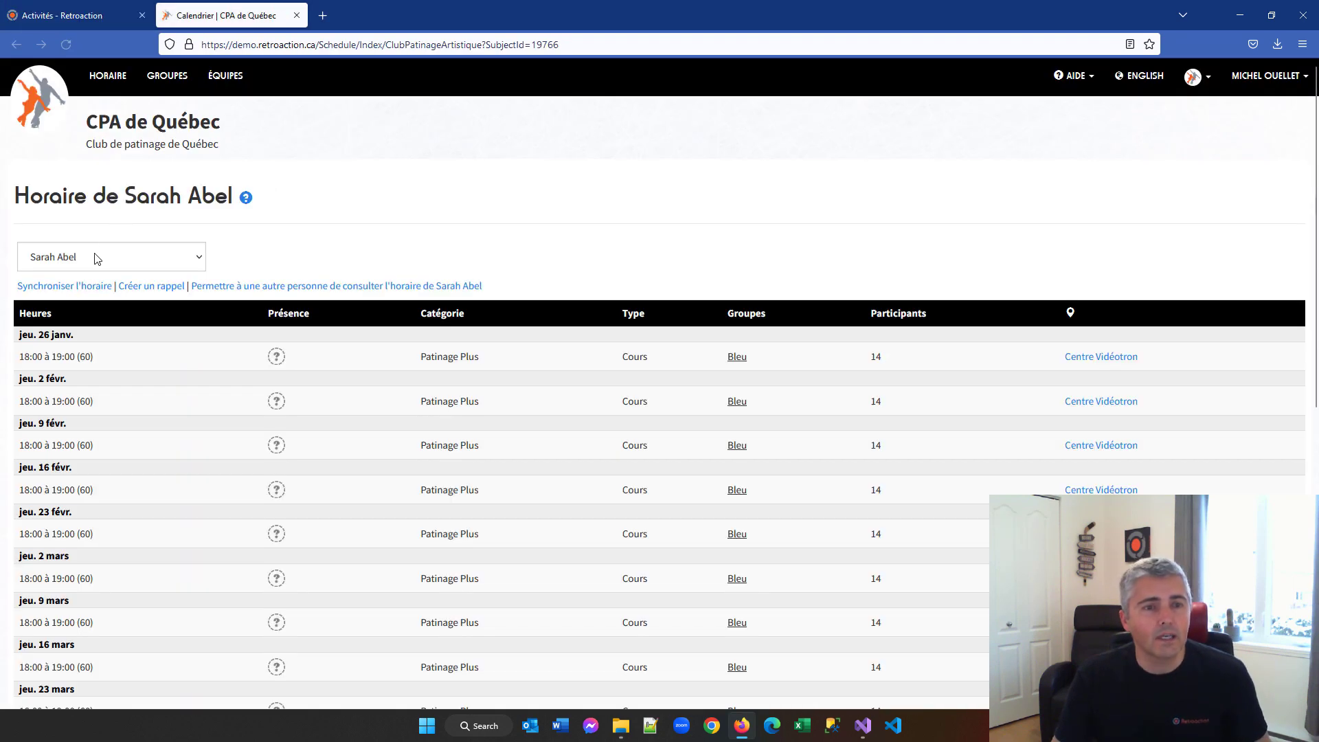
pyautogui.click(96, 259)
pyautogui.click(96, 281)
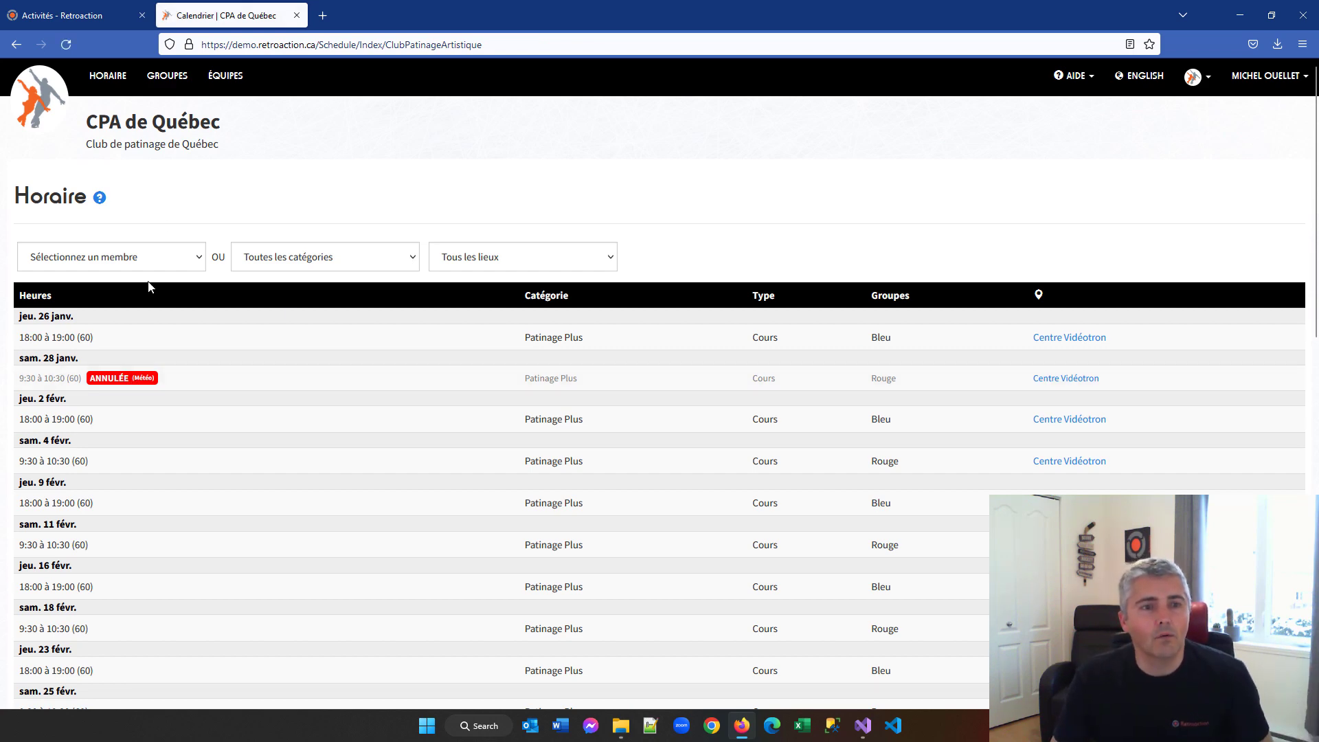
pyautogui.click(76, 15)
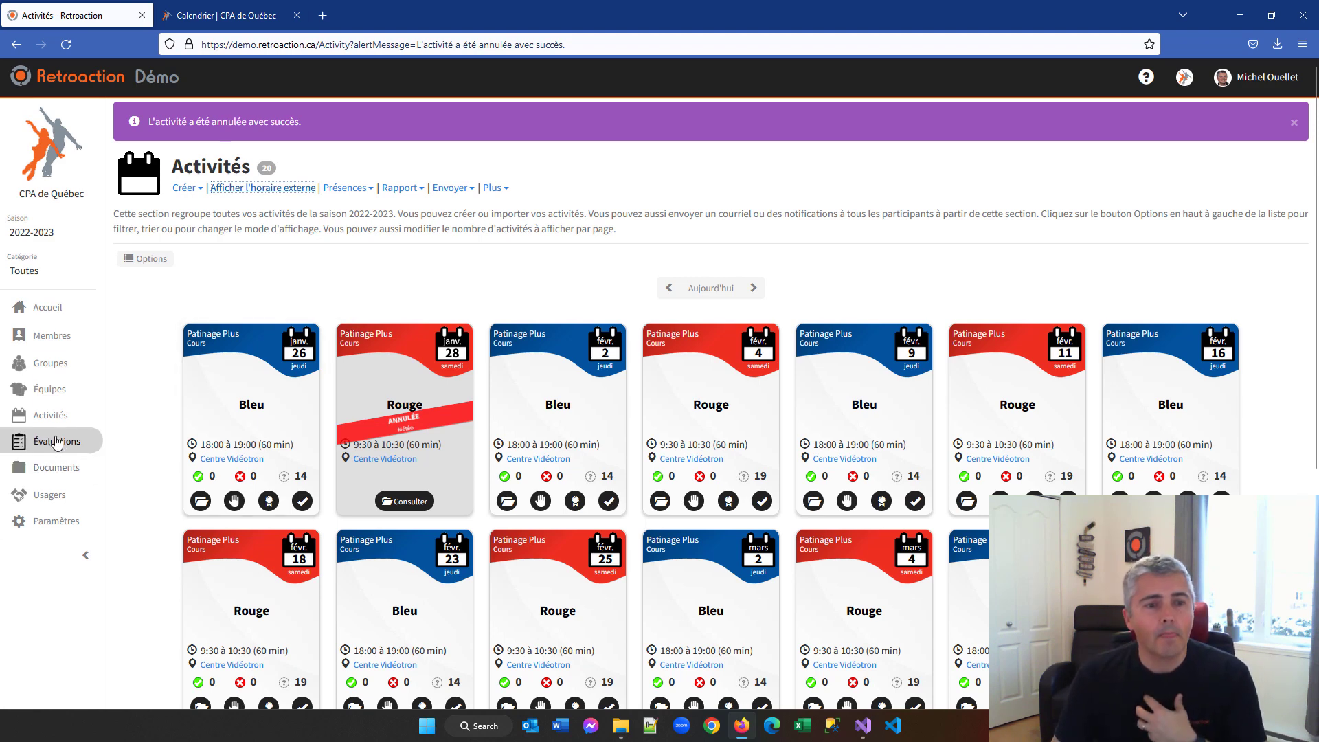
# - Open the Étape 1 evaluation context and review its settings, members and evaluators
pyautogui.click(56, 444)
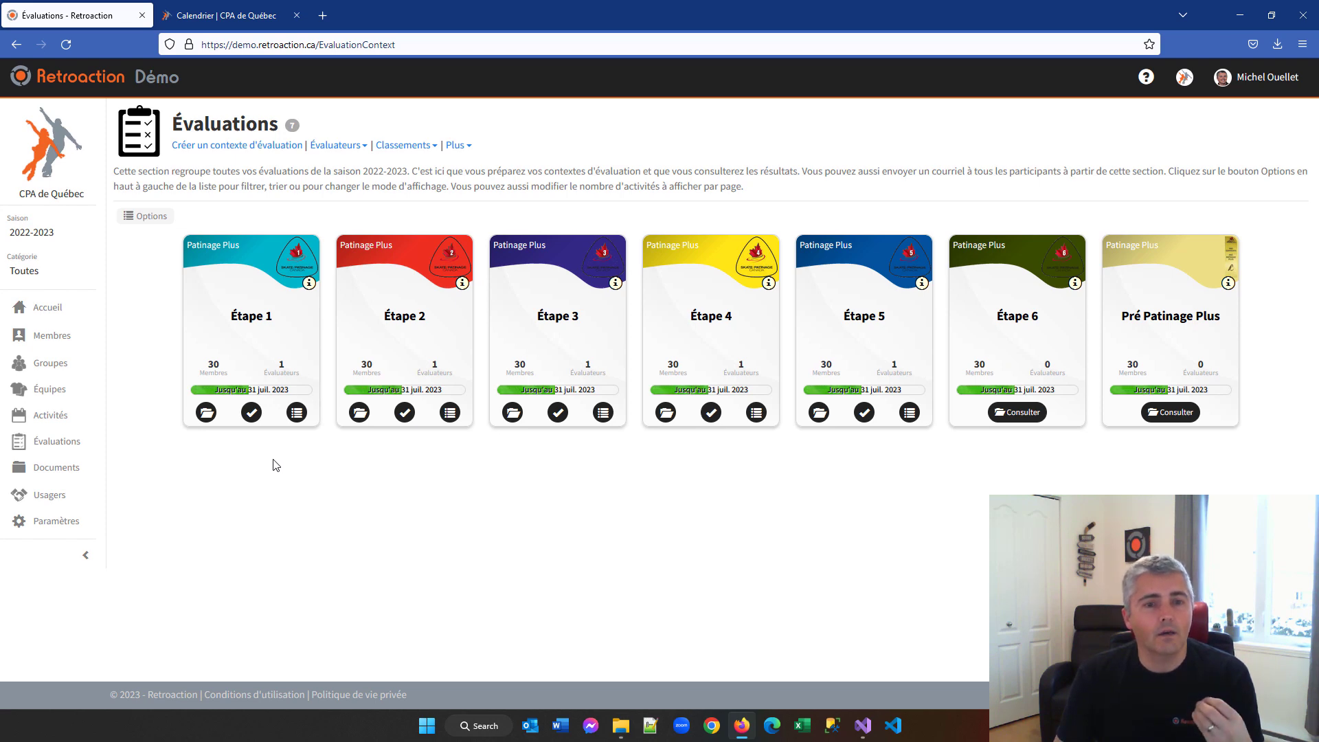
pyautogui.click(207, 412)
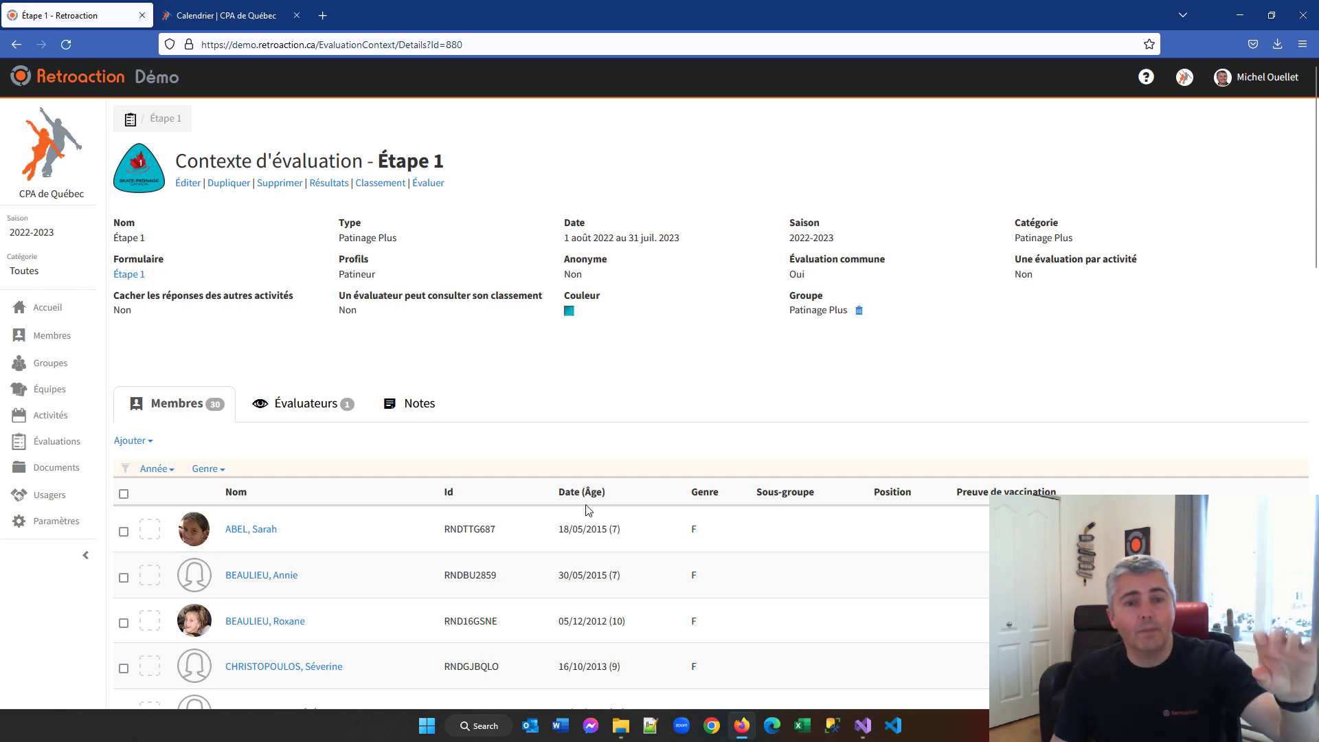
pyautogui.scroll(-7, 550, 536)
pyautogui.scroll(7, 550, 537)
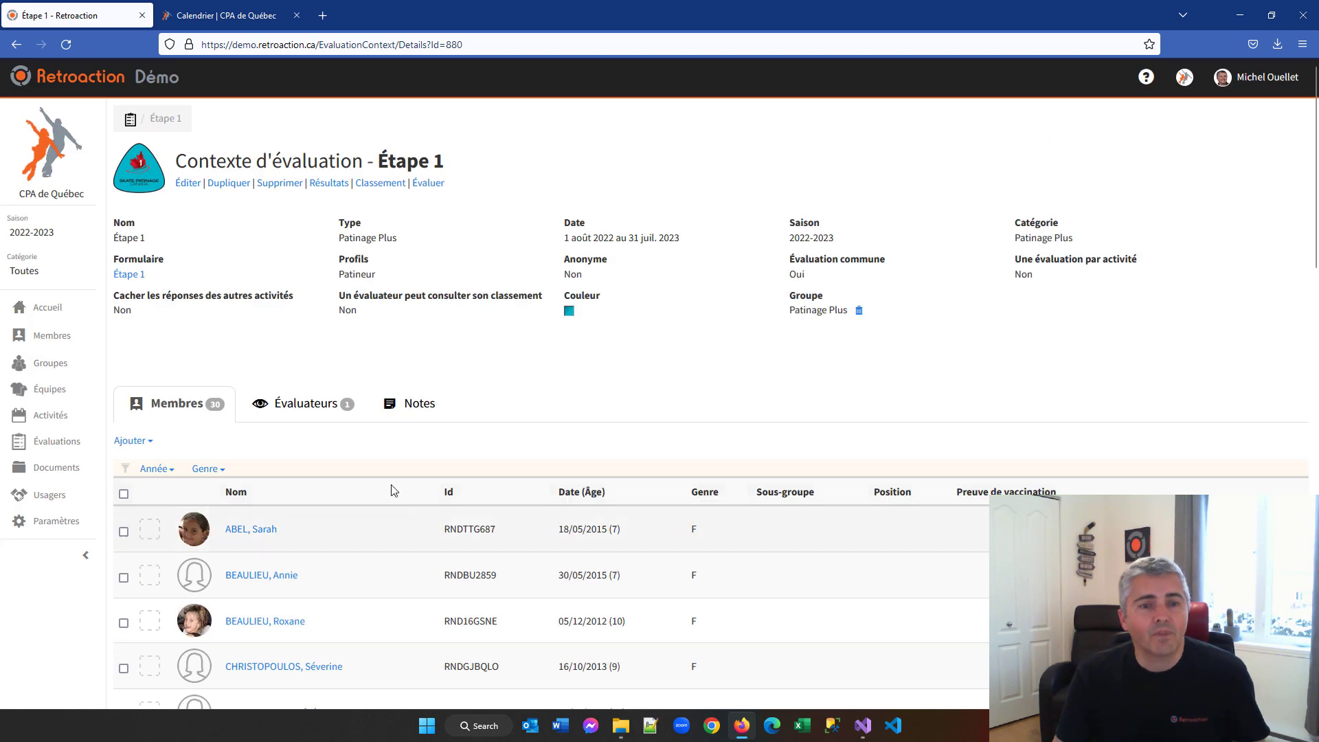
pyautogui.click(299, 407)
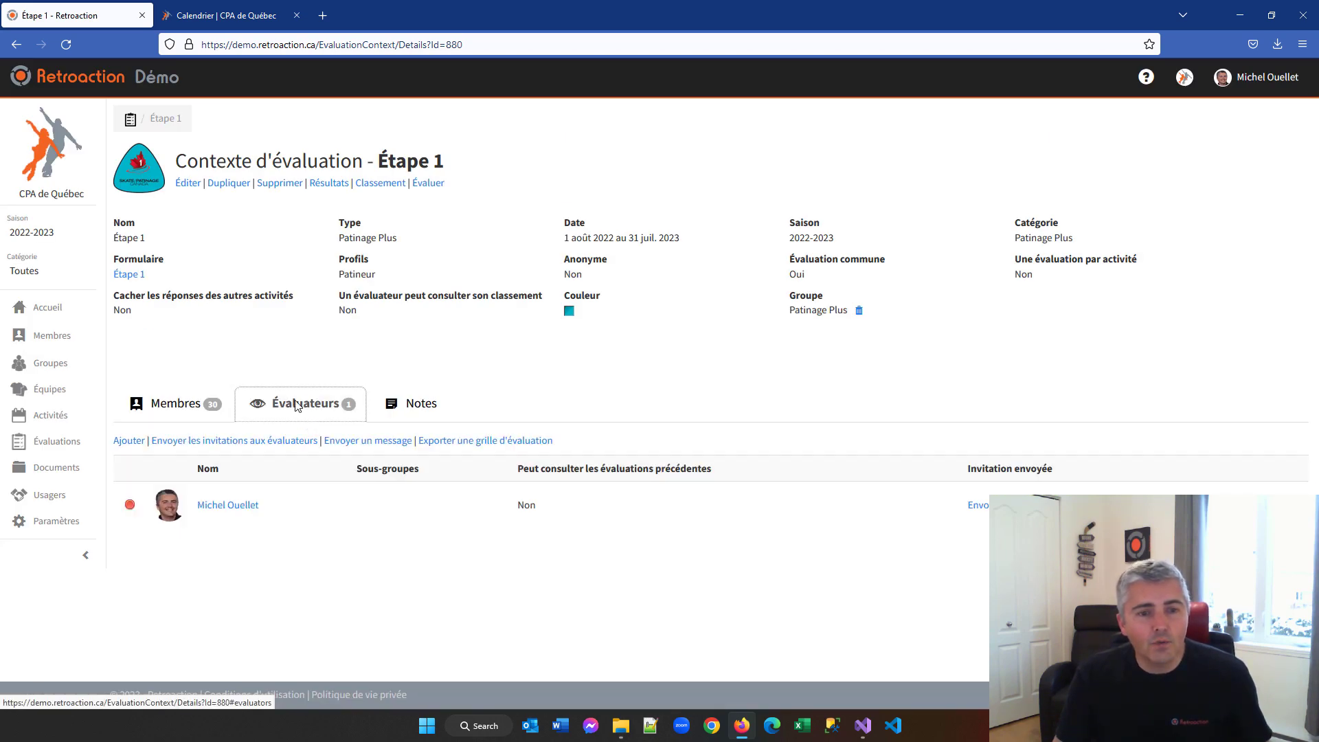
pyautogui.click(129, 440)
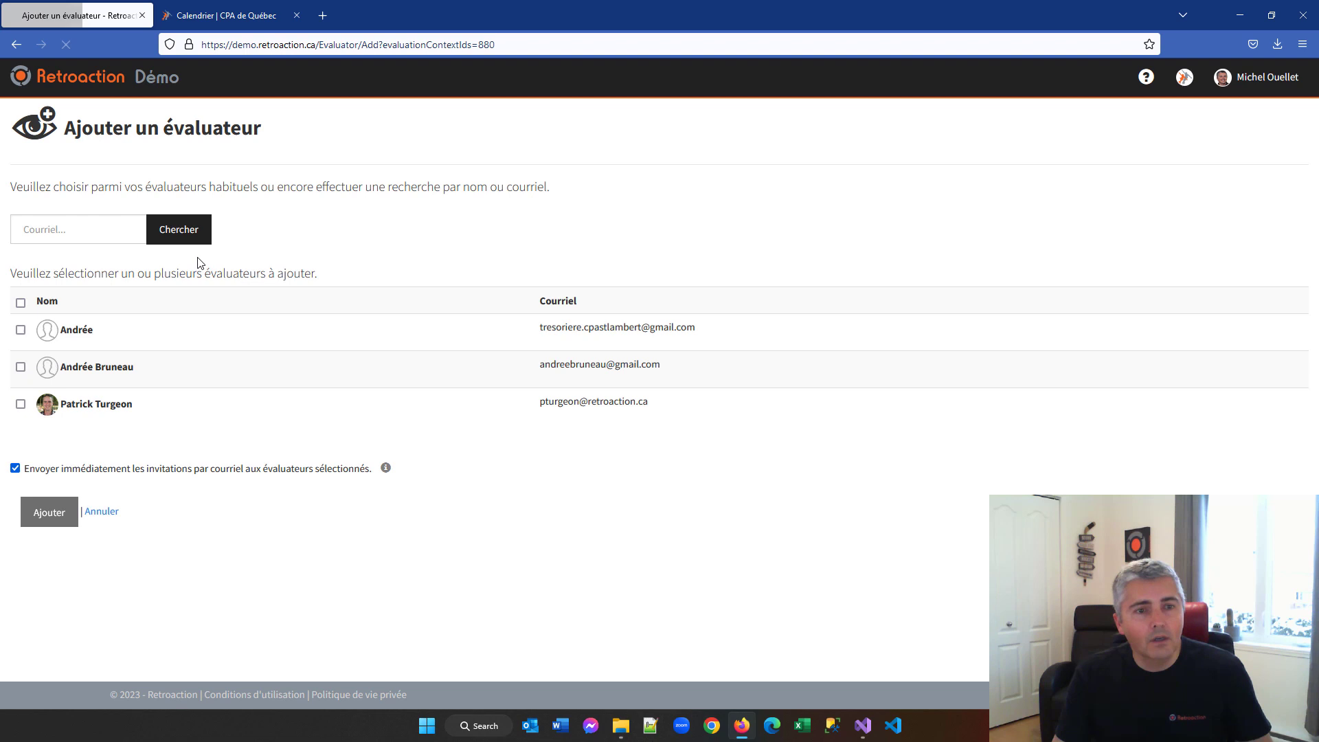
pyautogui.click(80, 227)
pyautogui.write('sdfsdgfg')
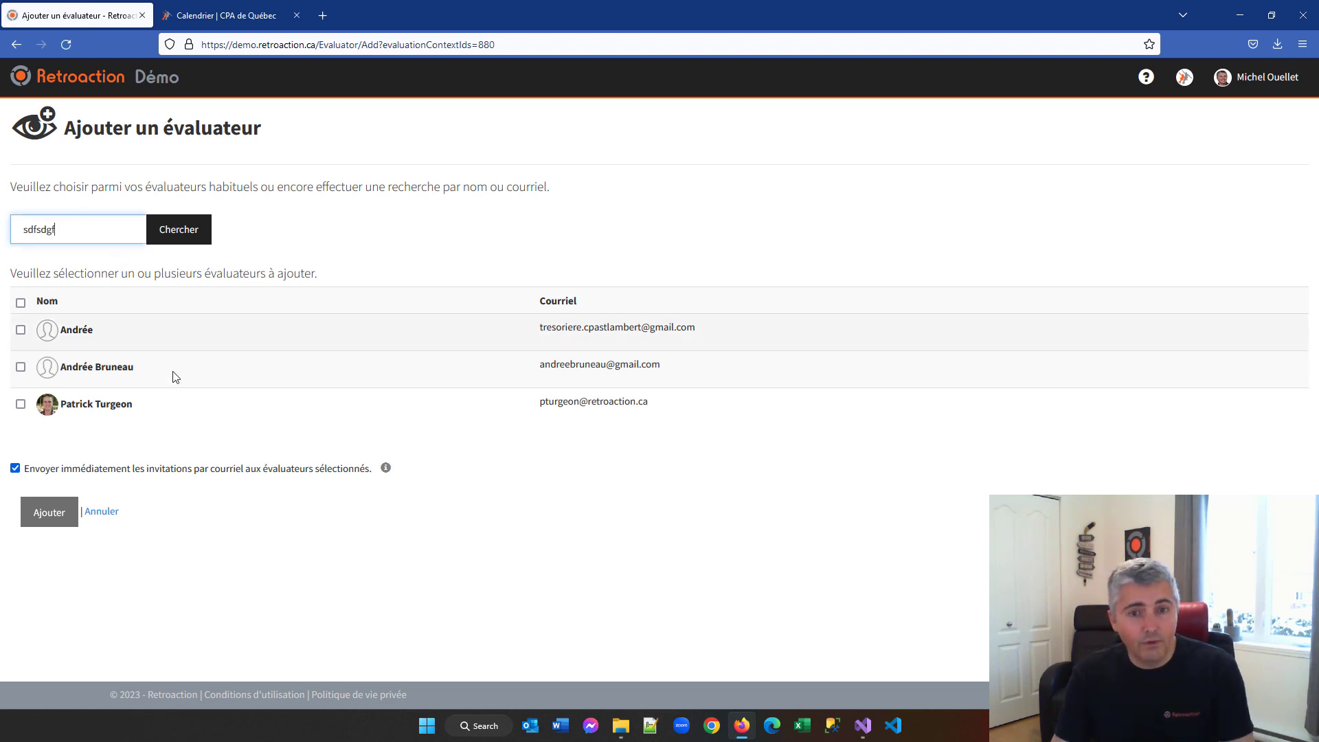
pyautogui.click(110, 514)
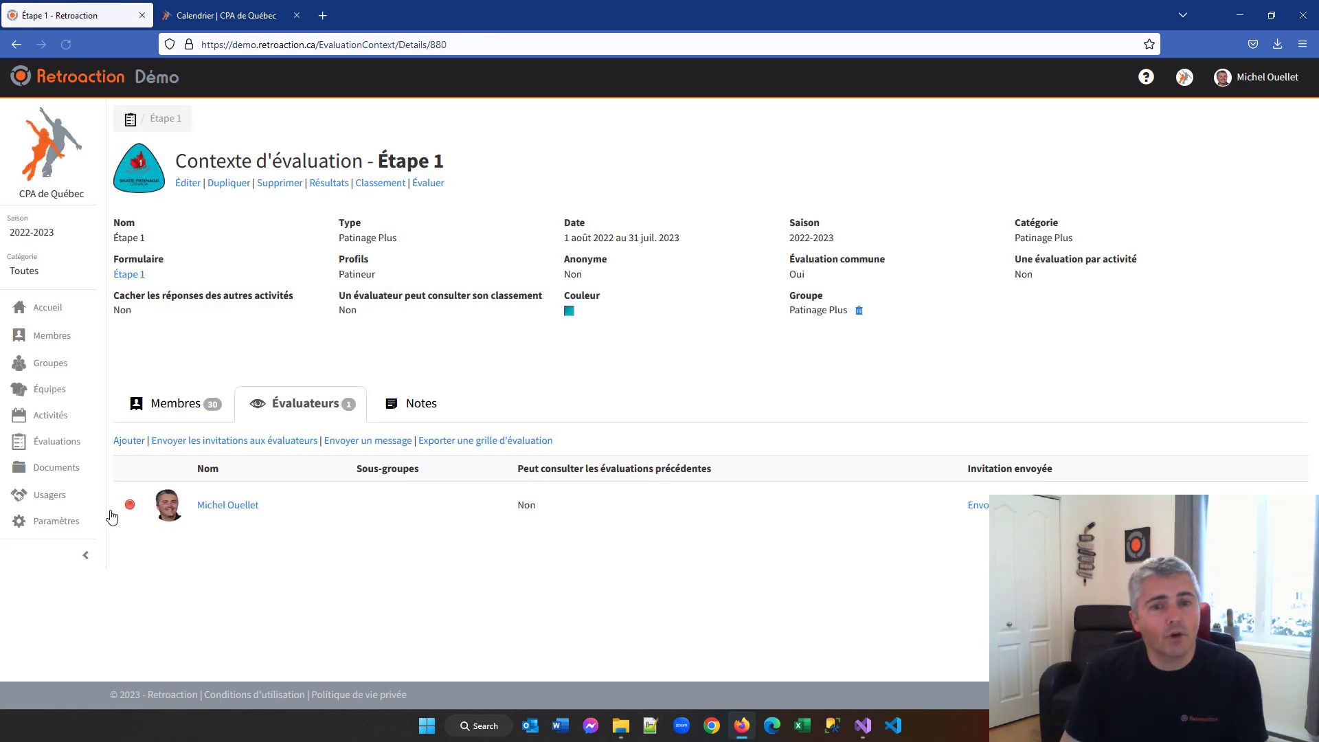
# - Leave the Étape 1 context and open the Étape 1 evaluation grid from the Bleu group's 26 January course
pyautogui.click(181, 410)
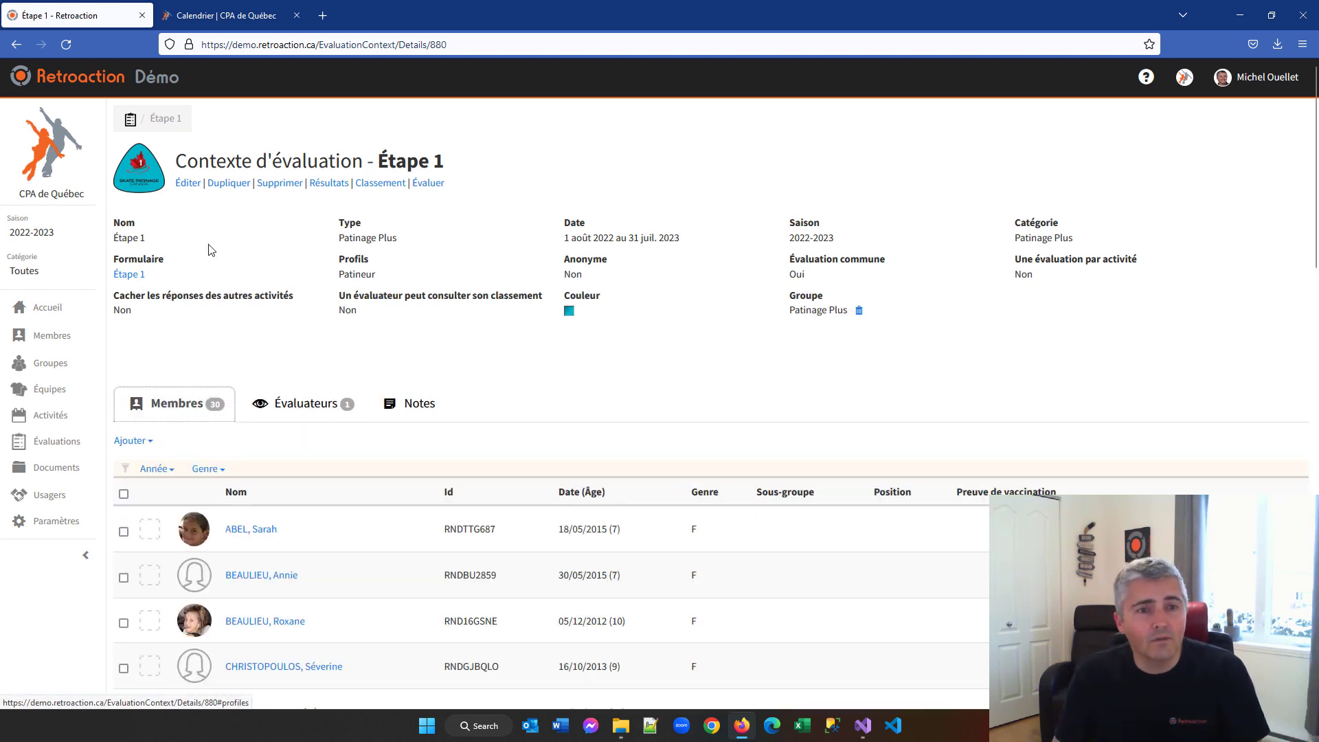
pyautogui.click(131, 120)
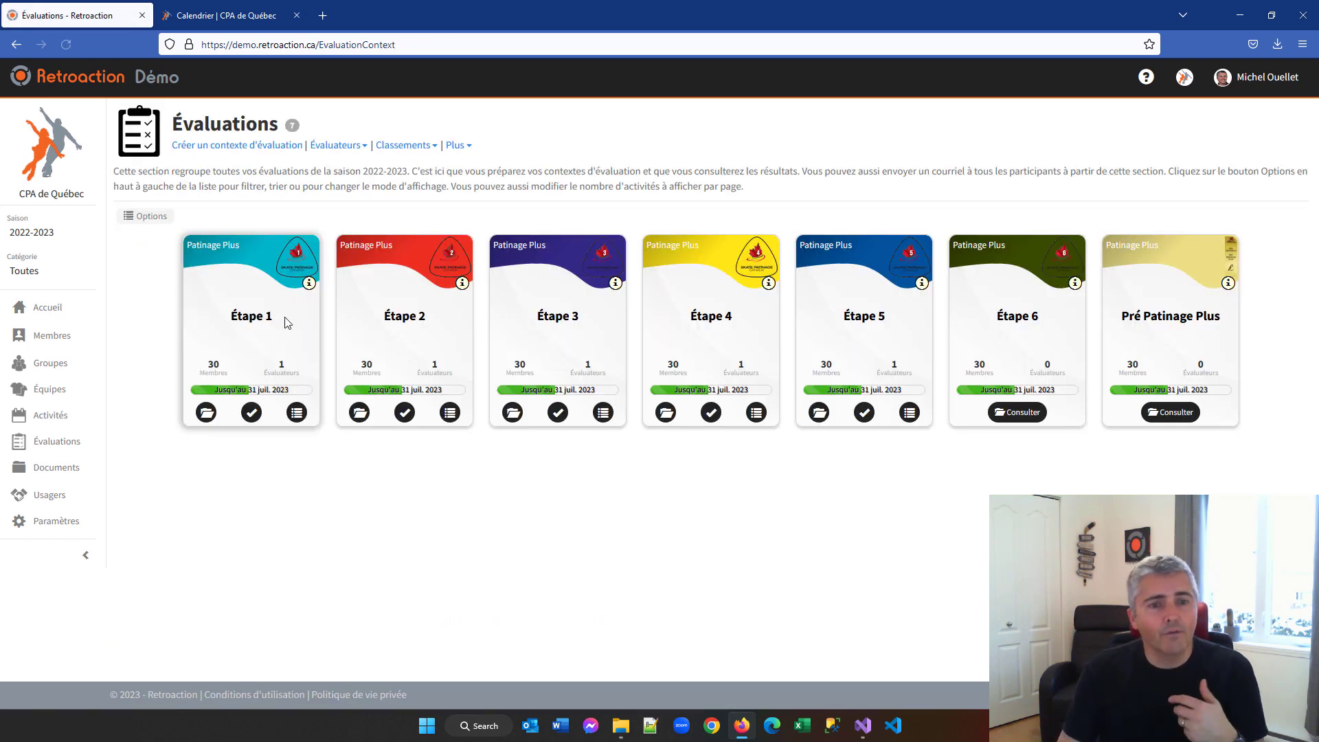
pyautogui.click(49, 417)
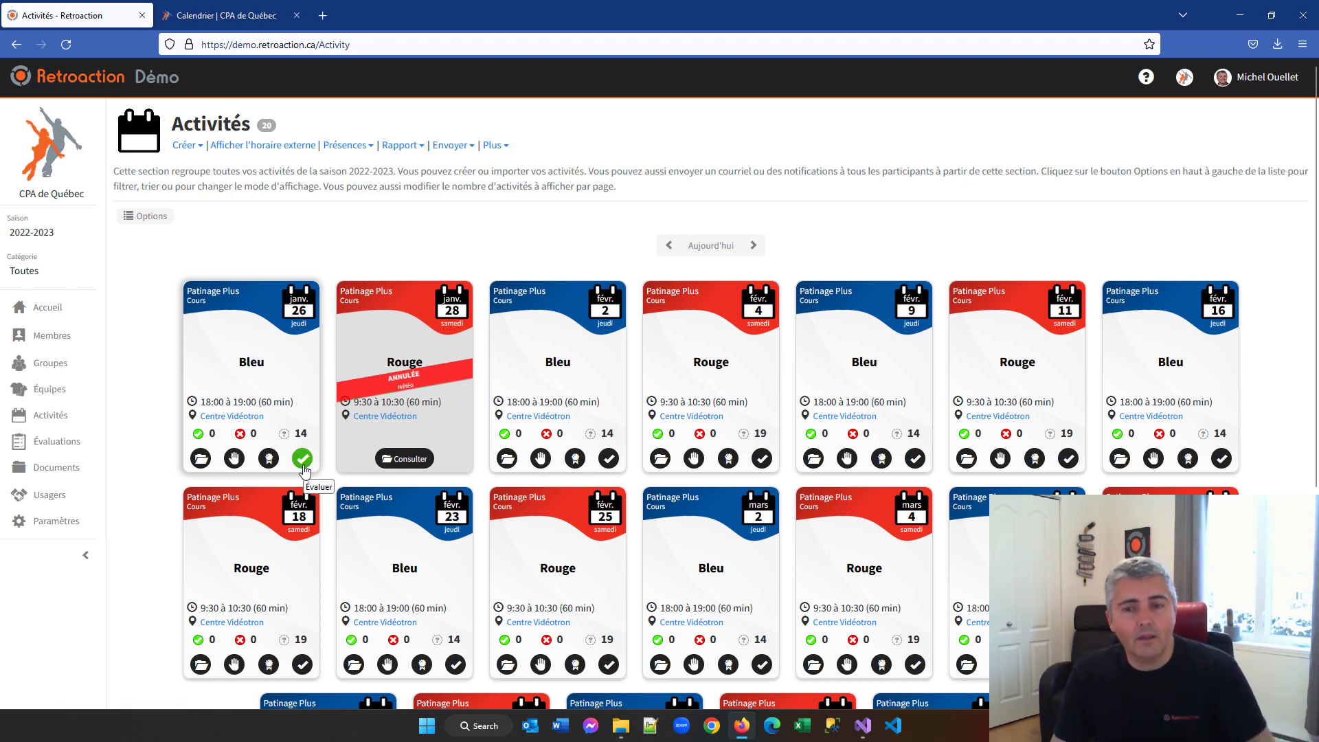
pyautogui.click(303, 459)
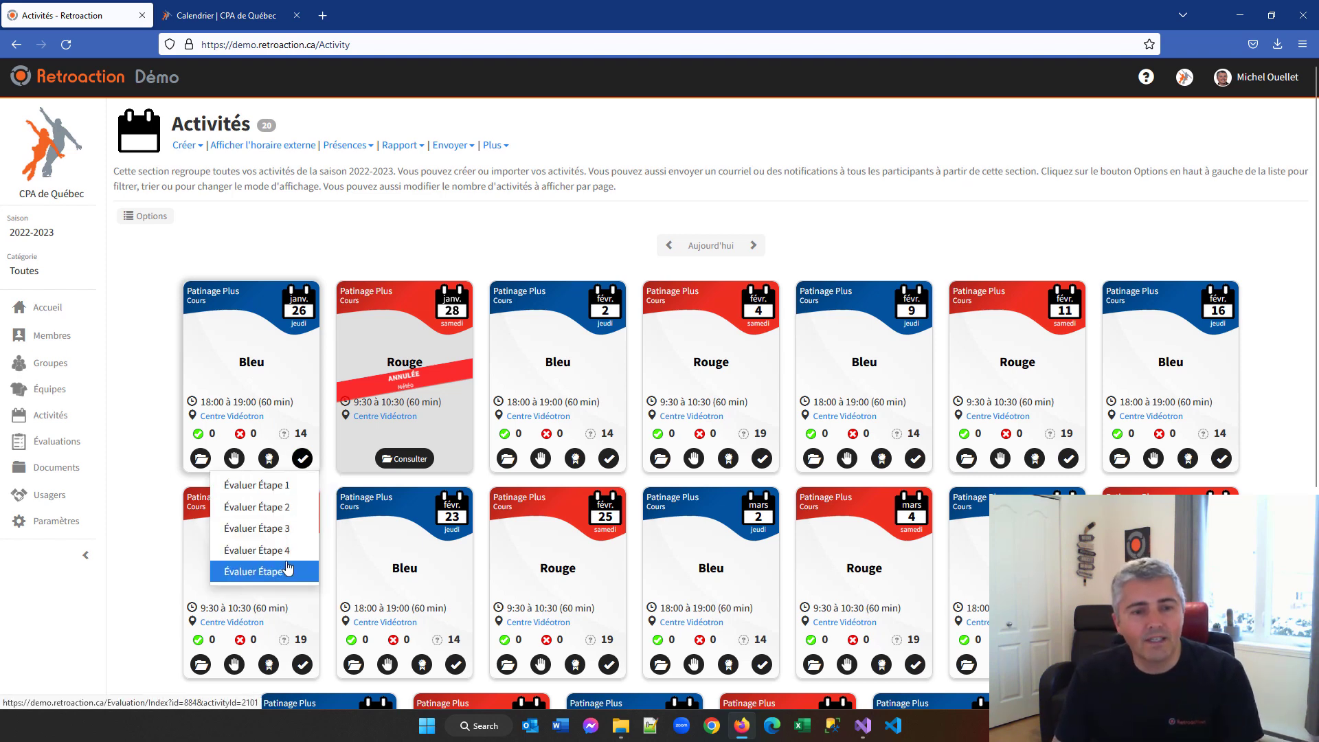
pyautogui.click(274, 487)
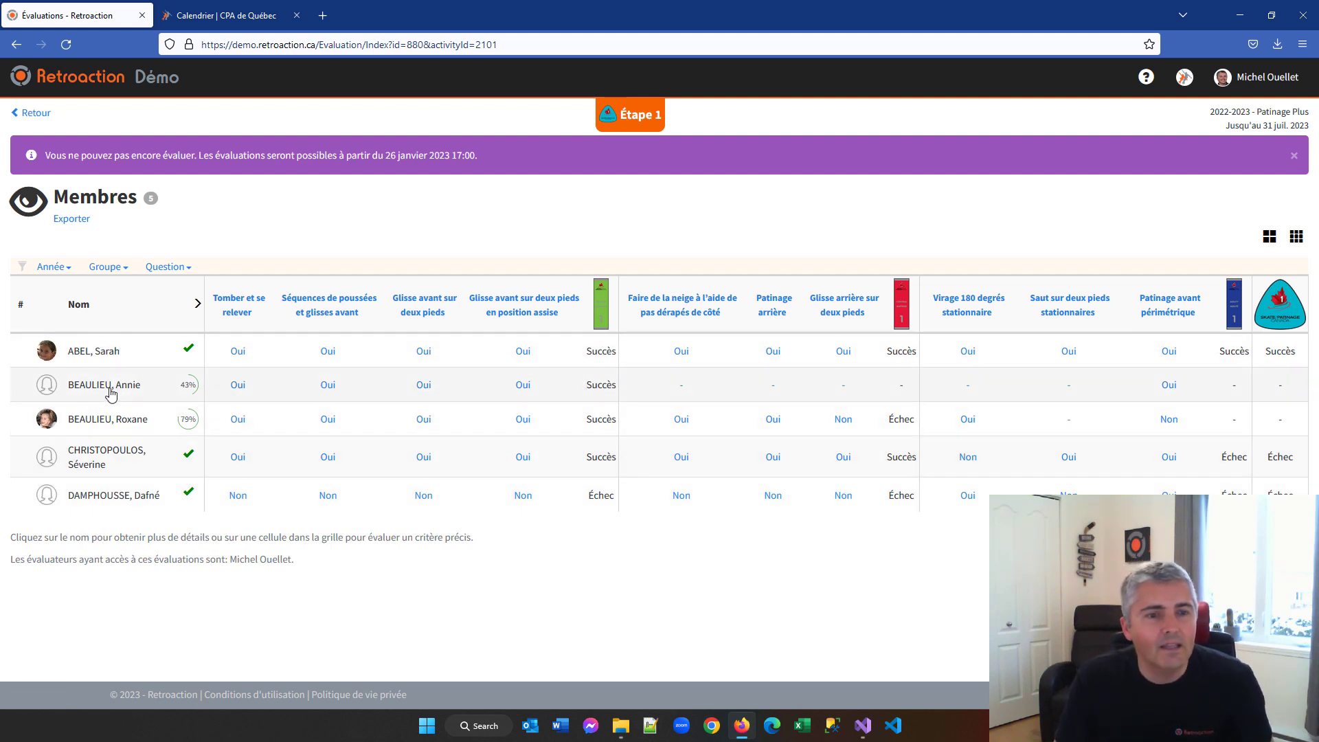
# - Check the second skater's completion rate and unanswered side-skid snow criterion in the locked Étape 1 grid, and return to the activity list
pyautogui.moveTo(187, 389)
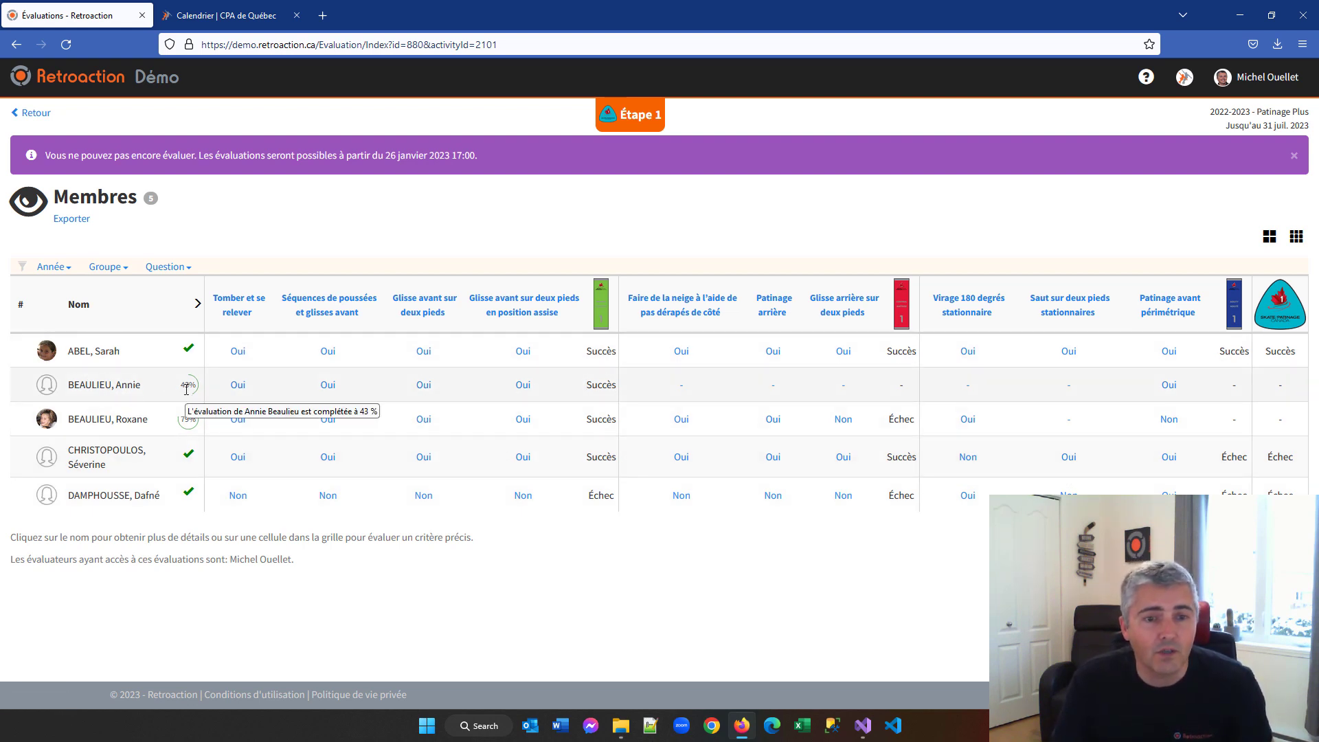
pyautogui.click(663, 388)
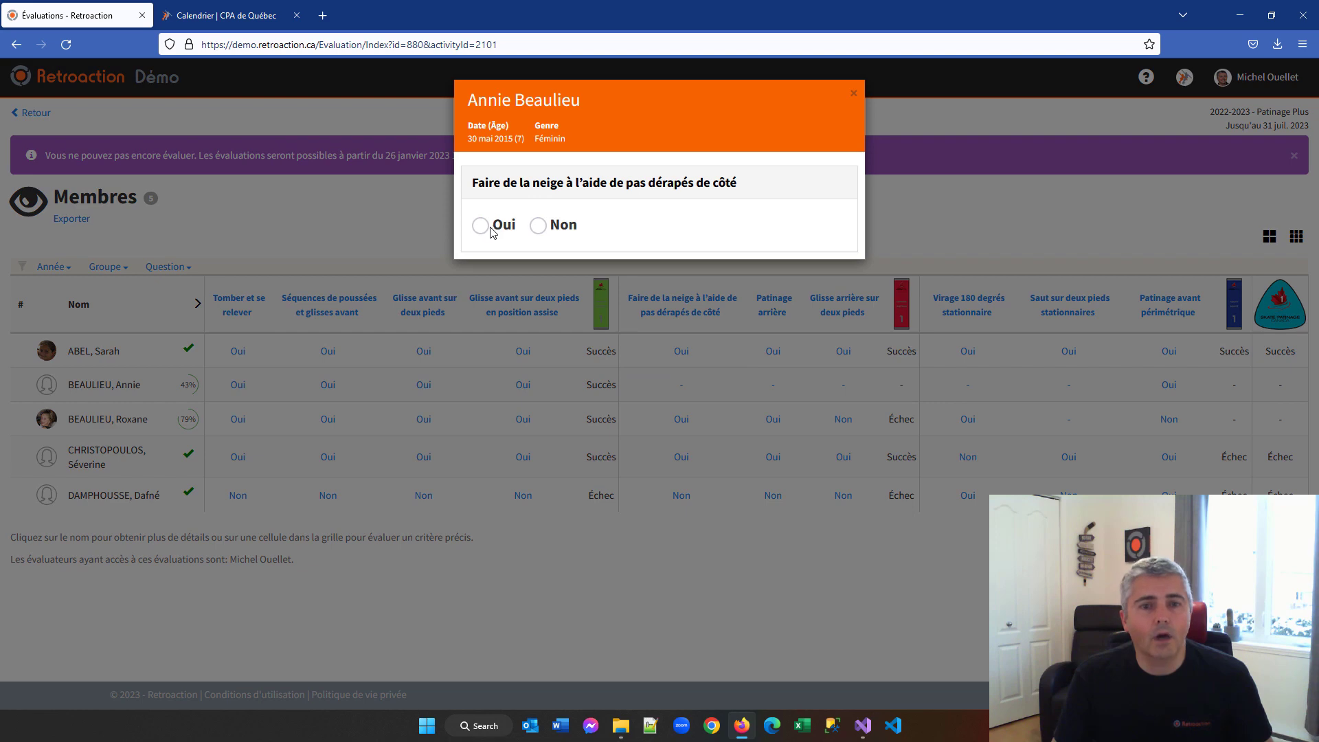
pyautogui.click(327, 219)
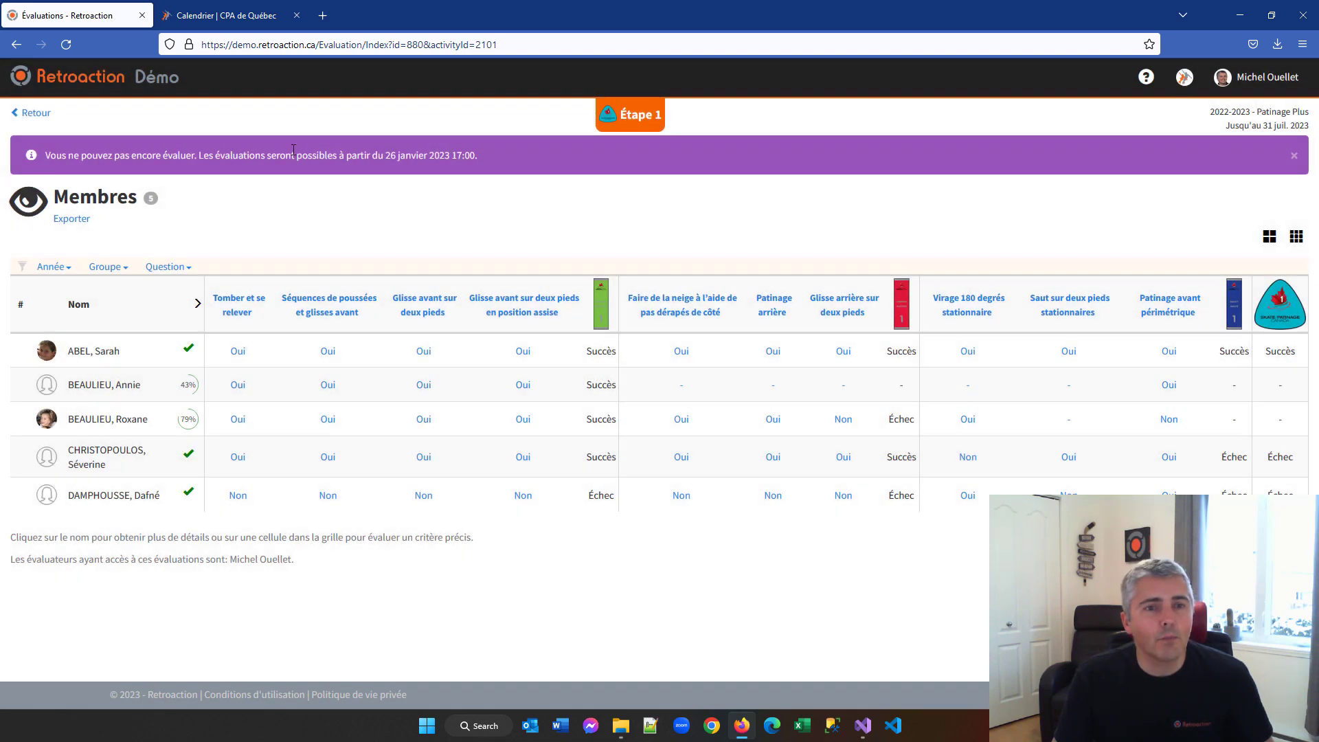
pyautogui.click(38, 114)
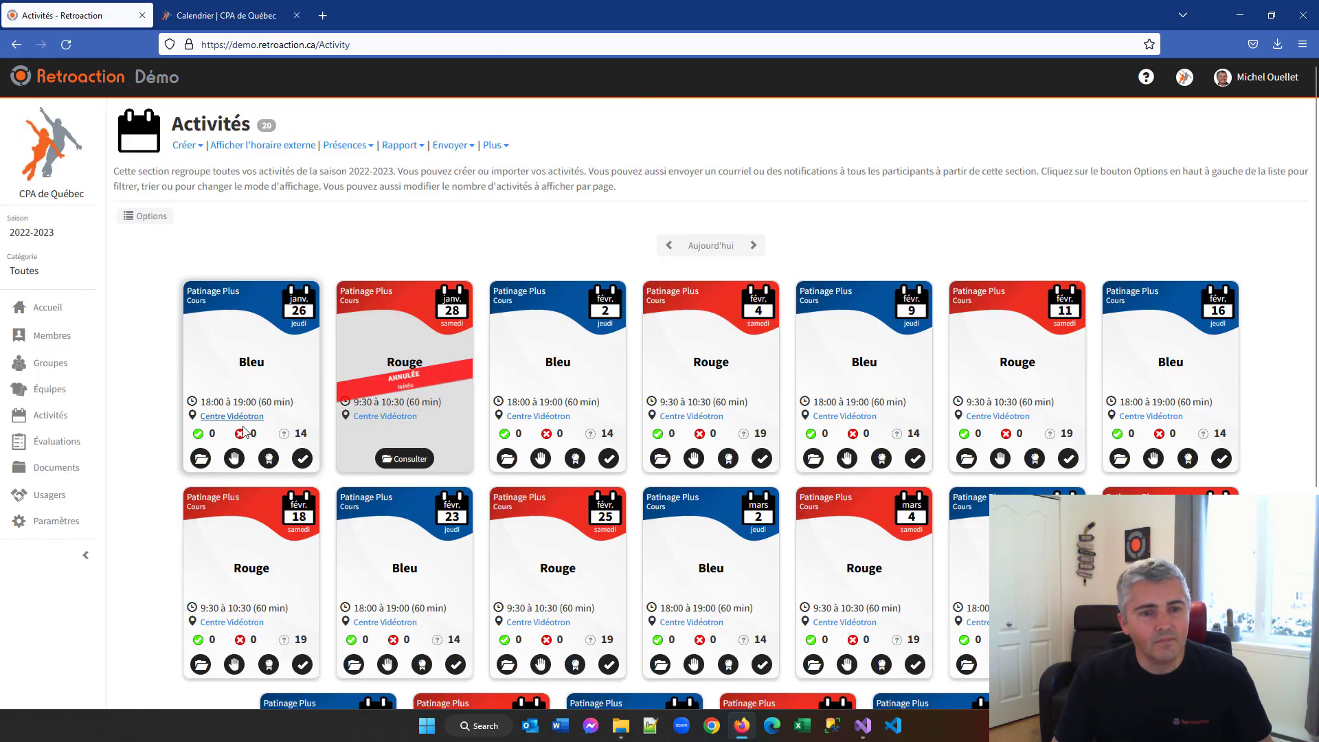
# - Duplicate the Bleu group's 26 January course as a new activity starting 2023-01-23 at 16:00
pyautogui.click(201, 458)
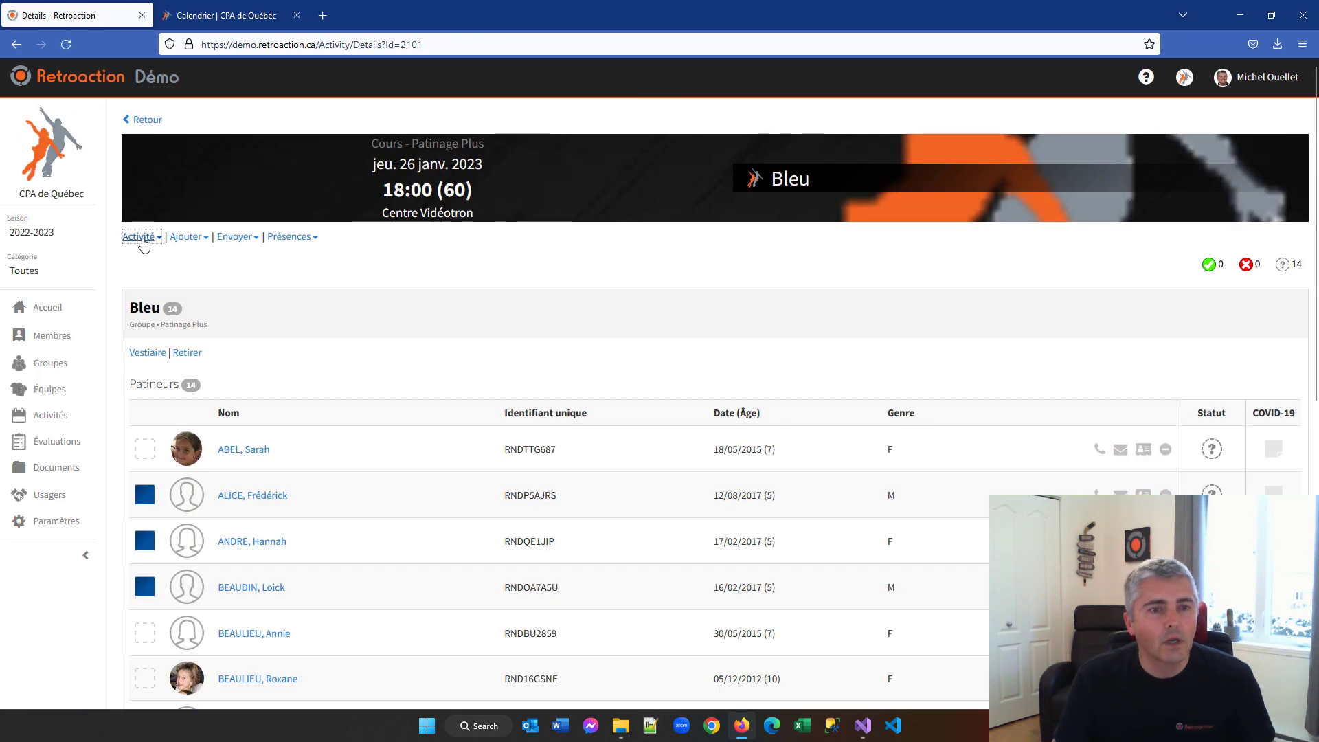
pyautogui.click(141, 236)
pyautogui.click(159, 278)
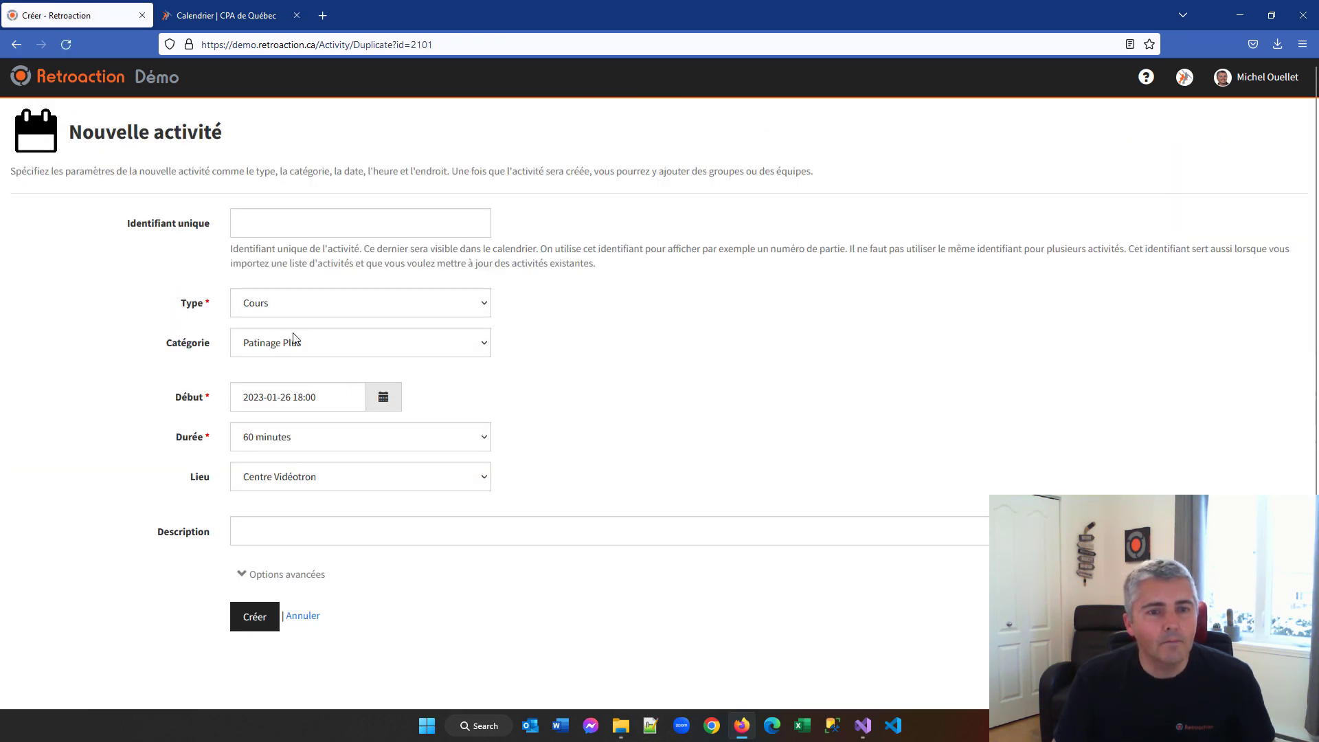
pyautogui.click(382, 396)
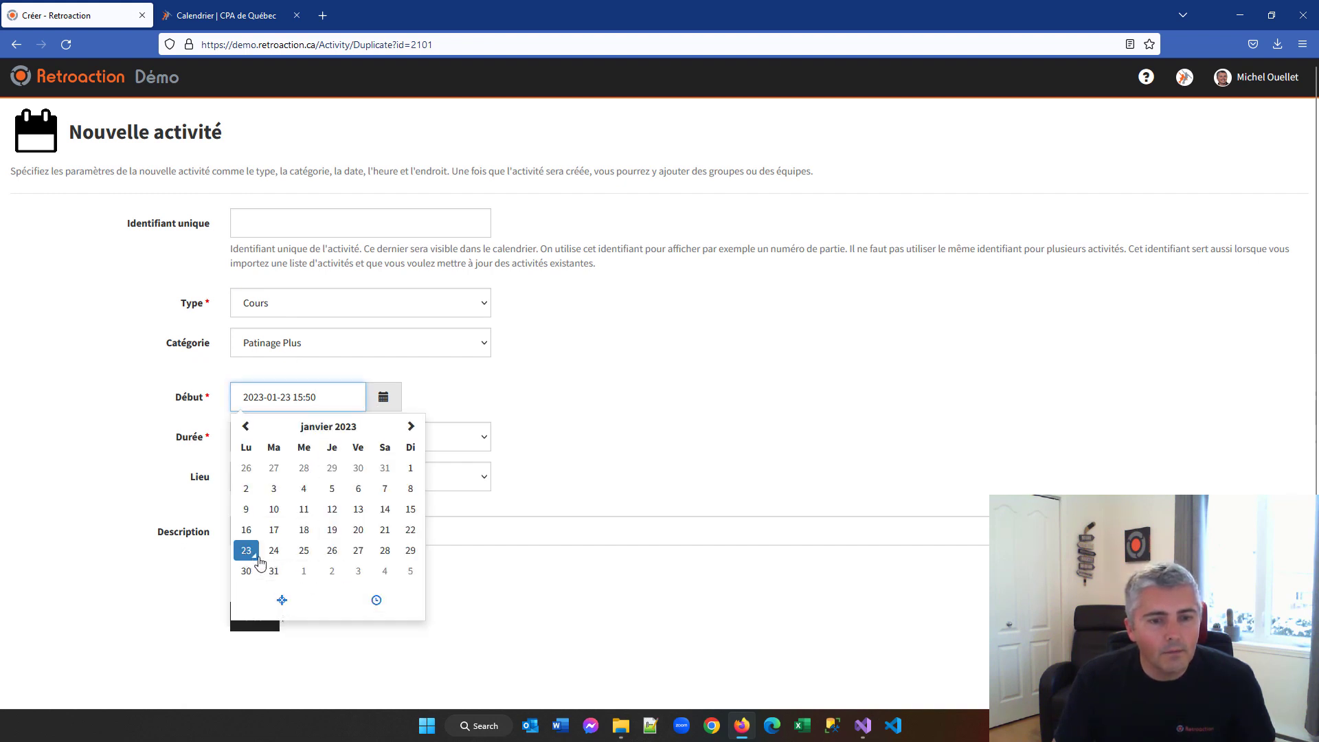
pyautogui.click(377, 602)
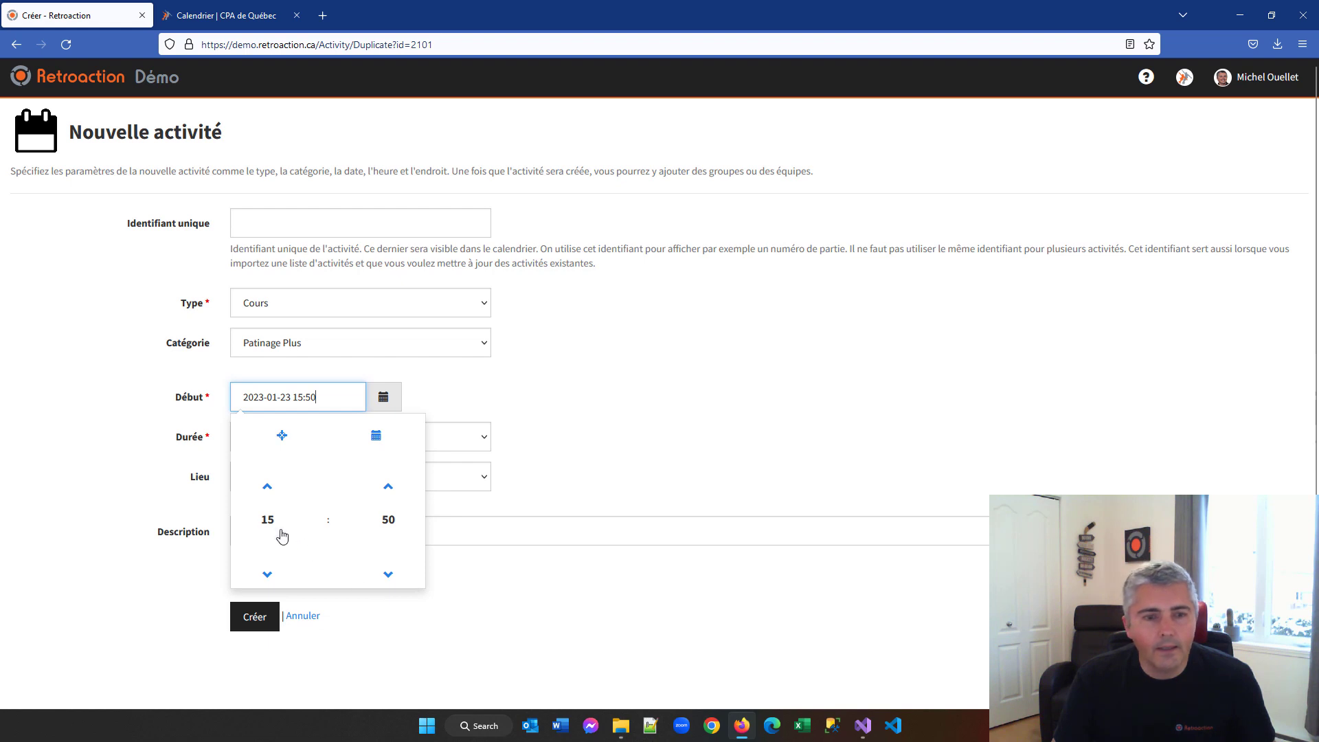
pyautogui.click(275, 525)
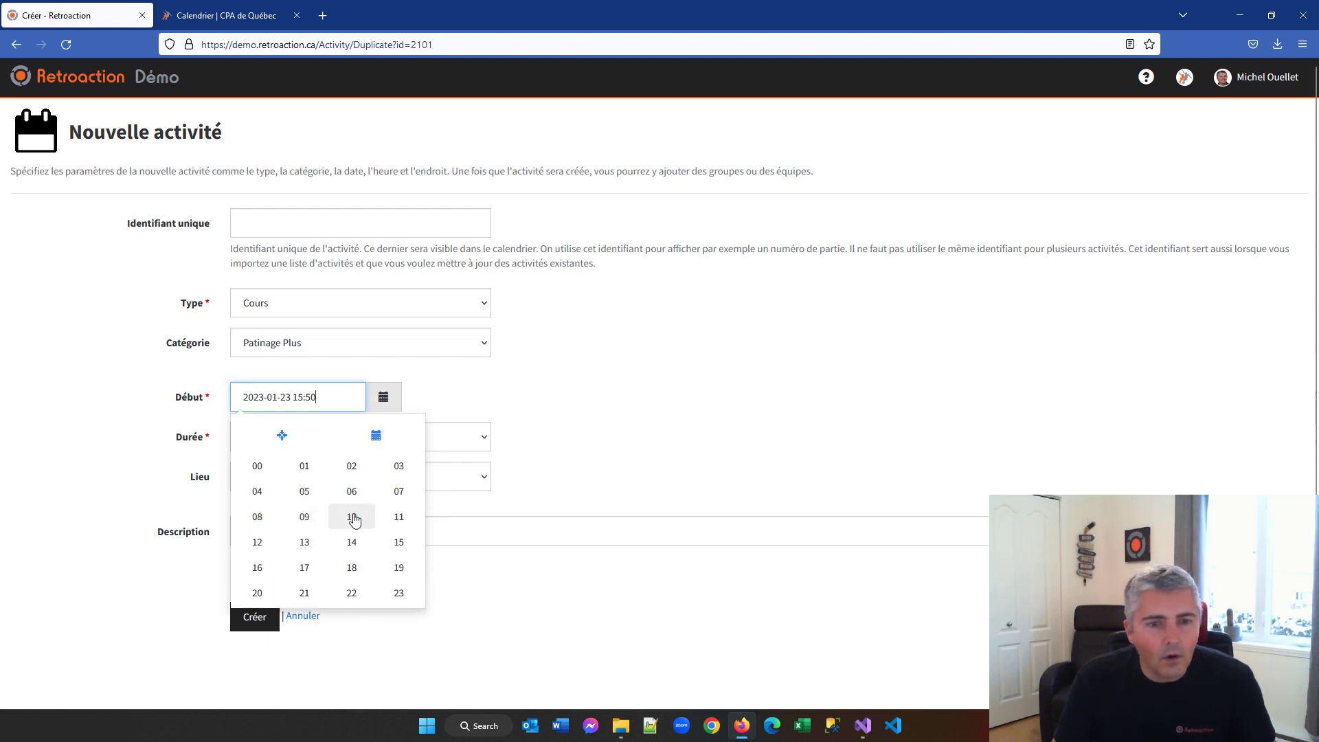
pyautogui.click(264, 569)
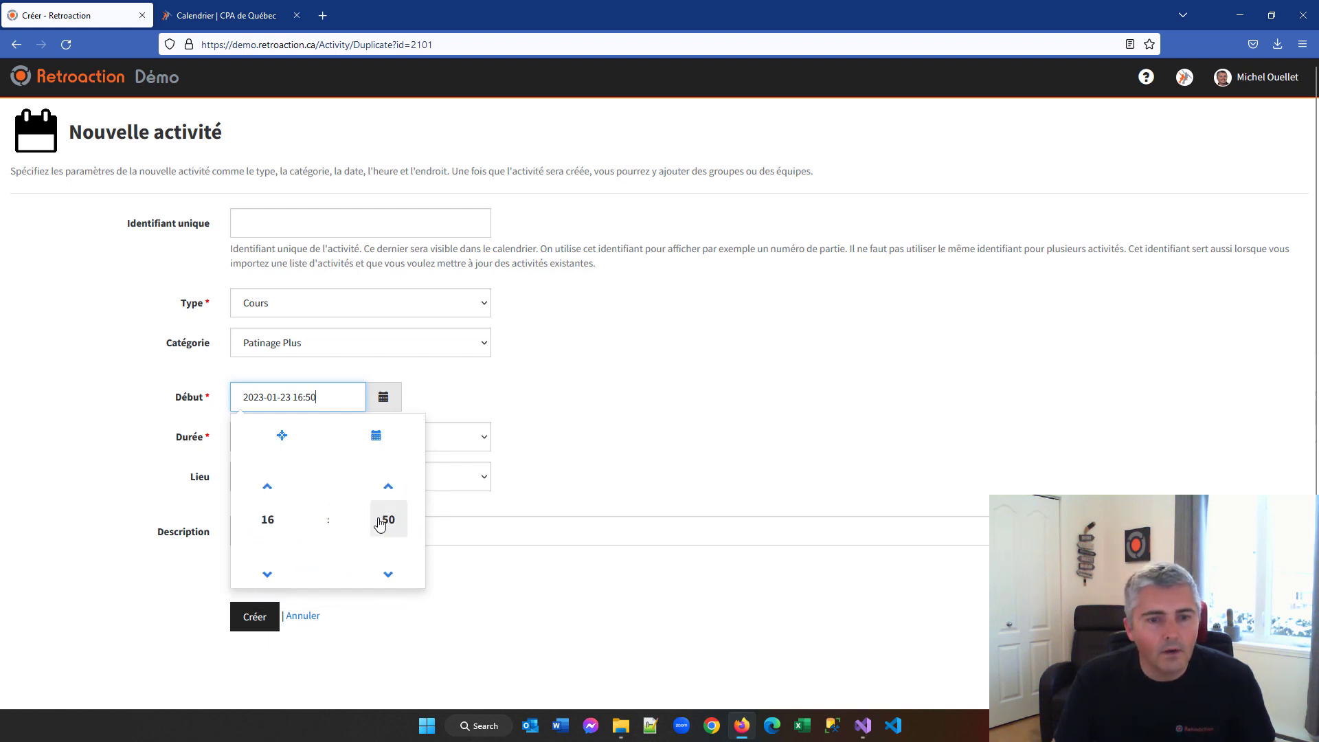
pyautogui.click(384, 520)
pyautogui.click(268, 477)
pyautogui.click(337, 594)
pyautogui.click(254, 617)
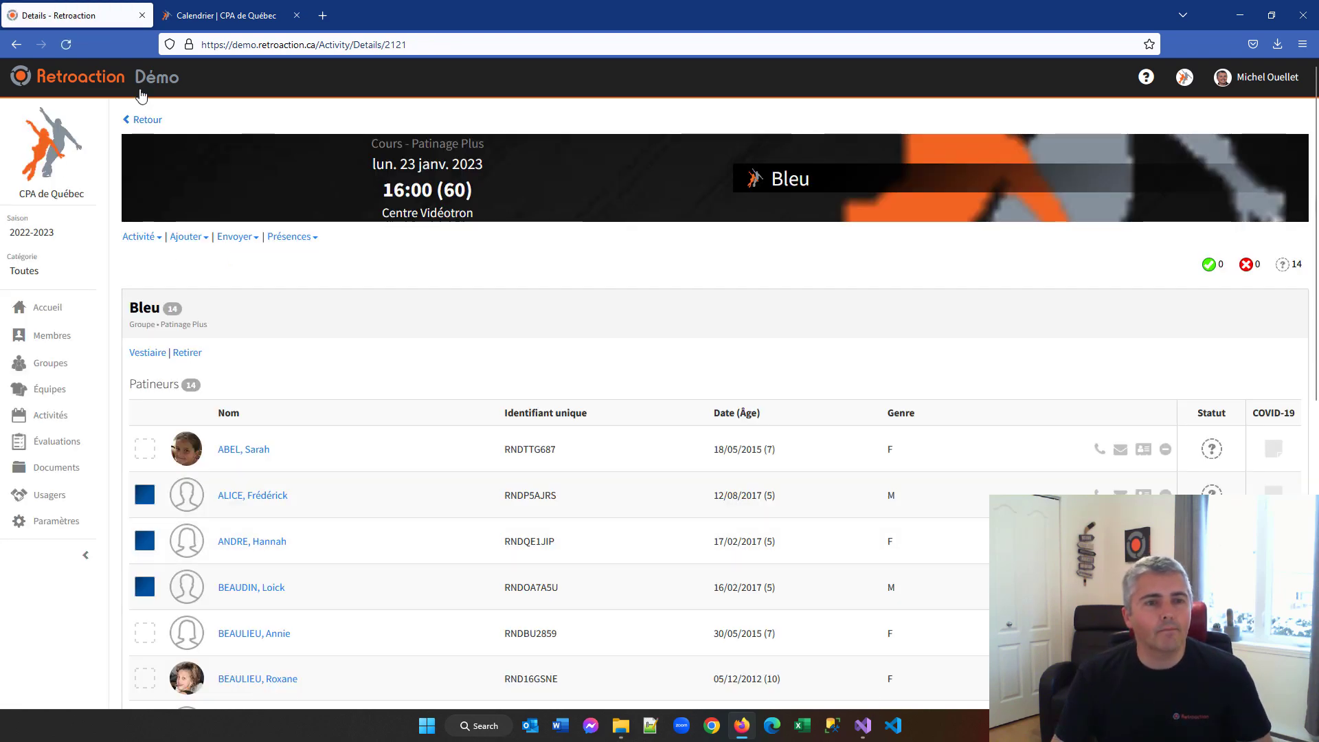
# - Return to the activity list and open the Étape 1 evaluation grid from the Bleu group's 23 January course
pyautogui.click(143, 119)
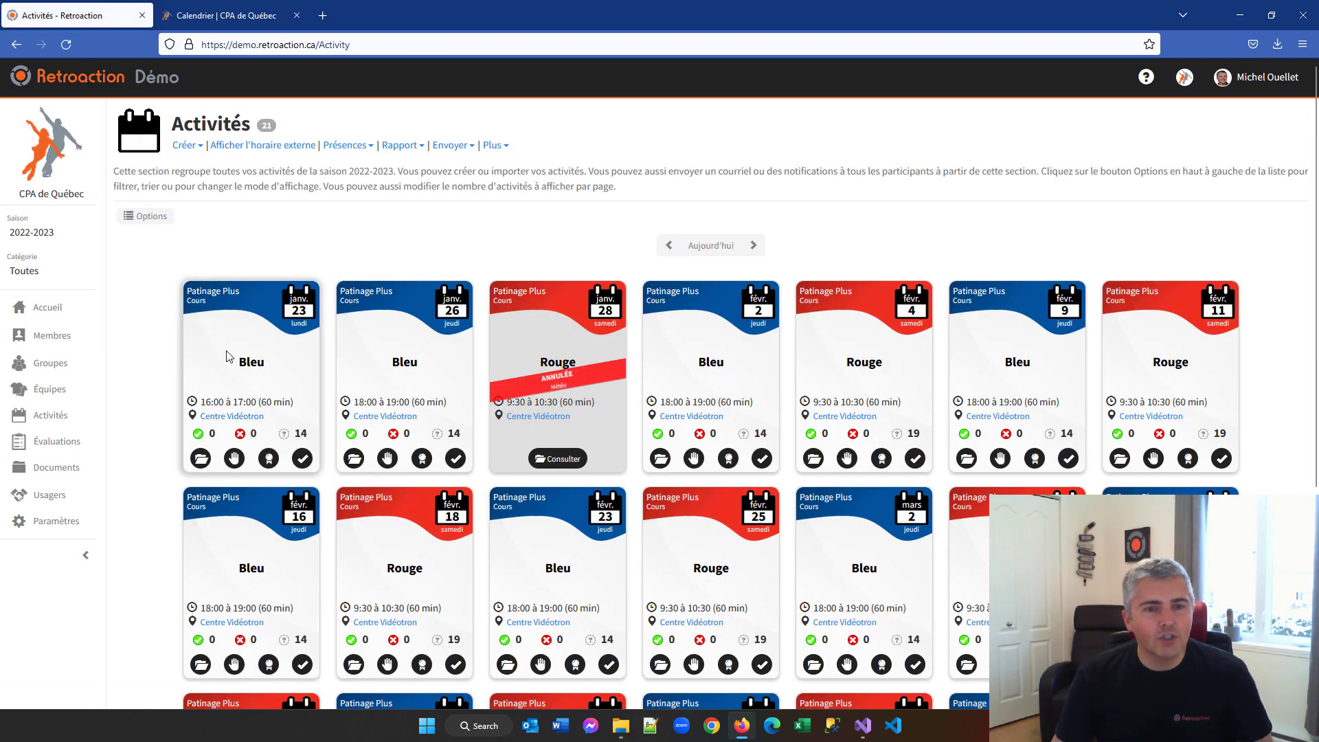
pyautogui.click(302, 458)
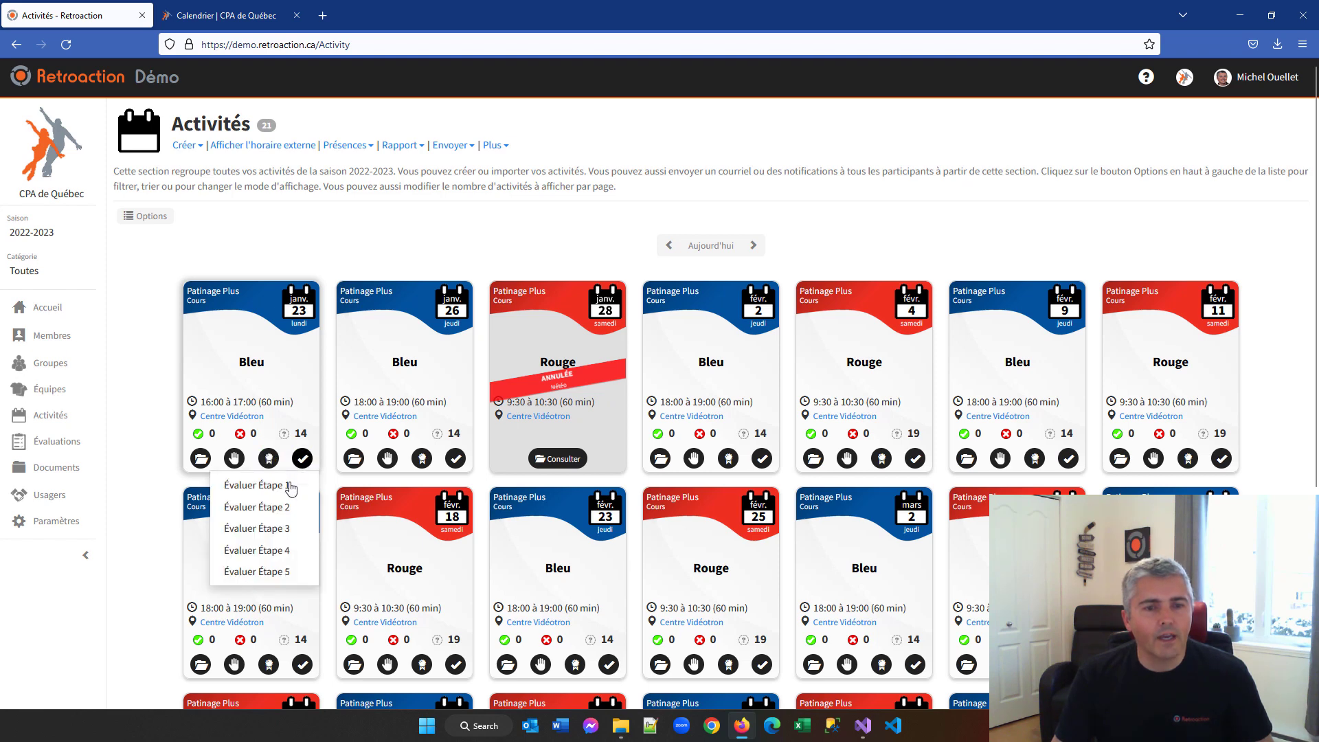
pyautogui.click(261, 494)
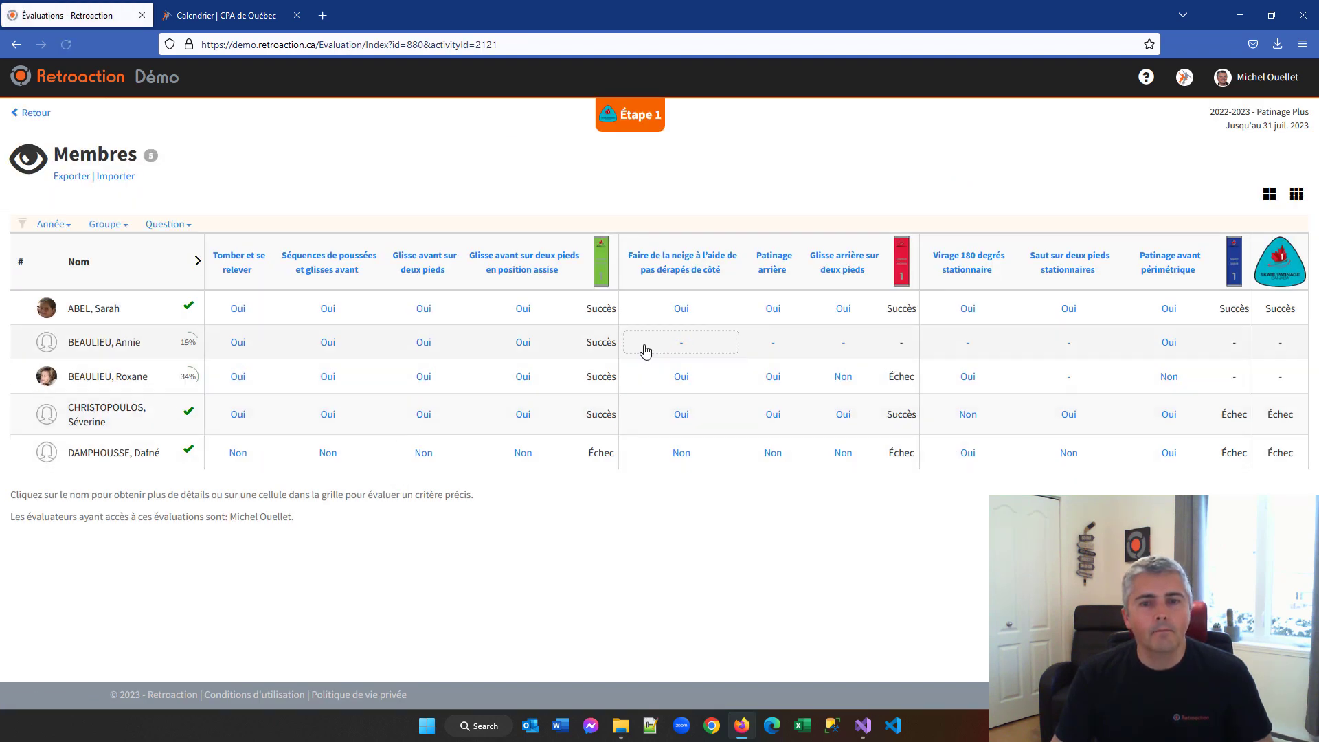
# - Mark Oui for the second skater on Faire de la neige à l'aide de pas dérapés de côté, Patinage arrière and Glisse arrière sur deux pieds
pyautogui.click(679, 344)
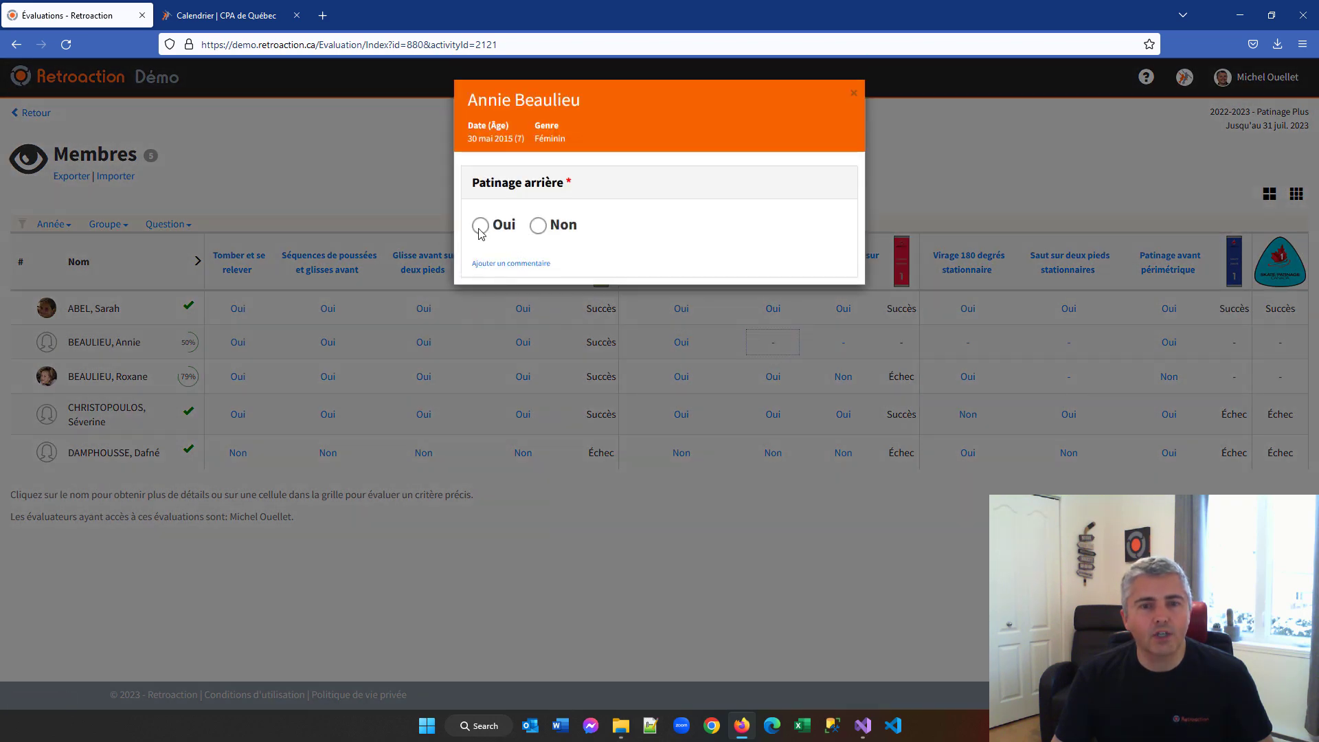
pyautogui.click(480, 228)
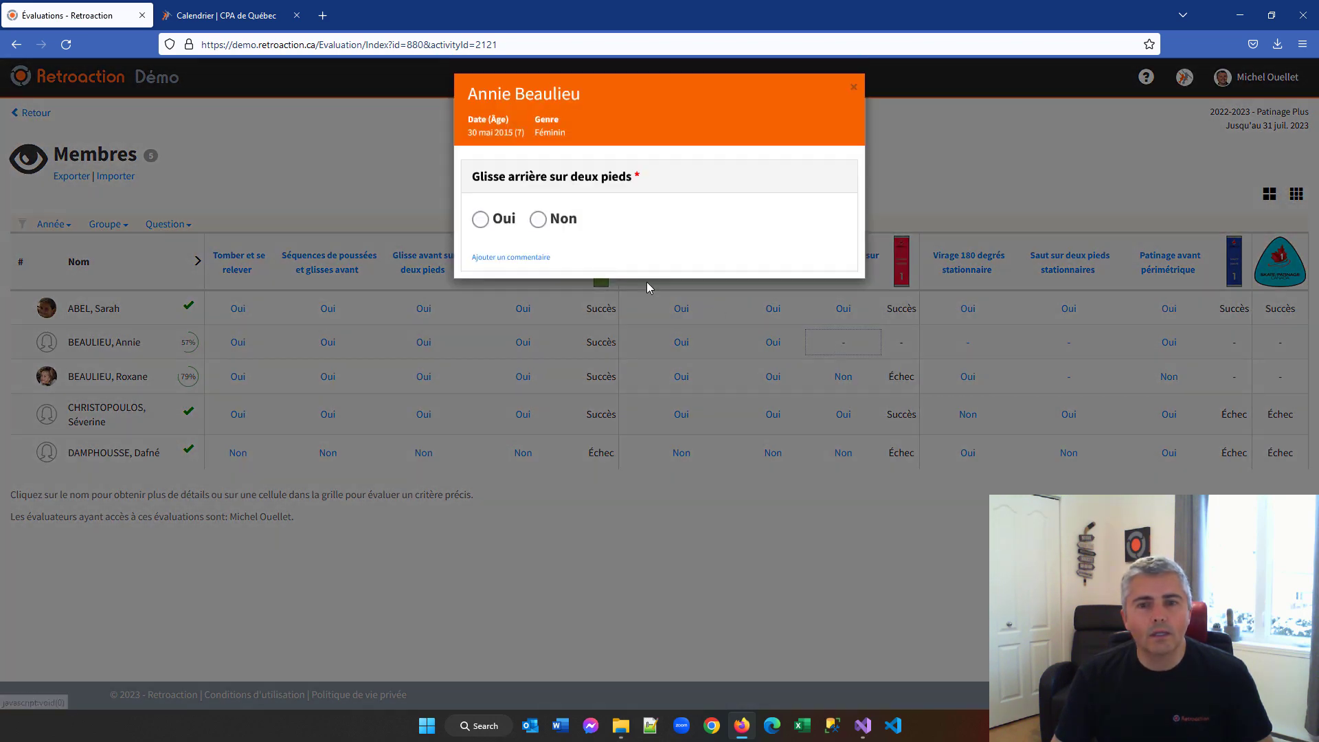
pyautogui.click(481, 219)
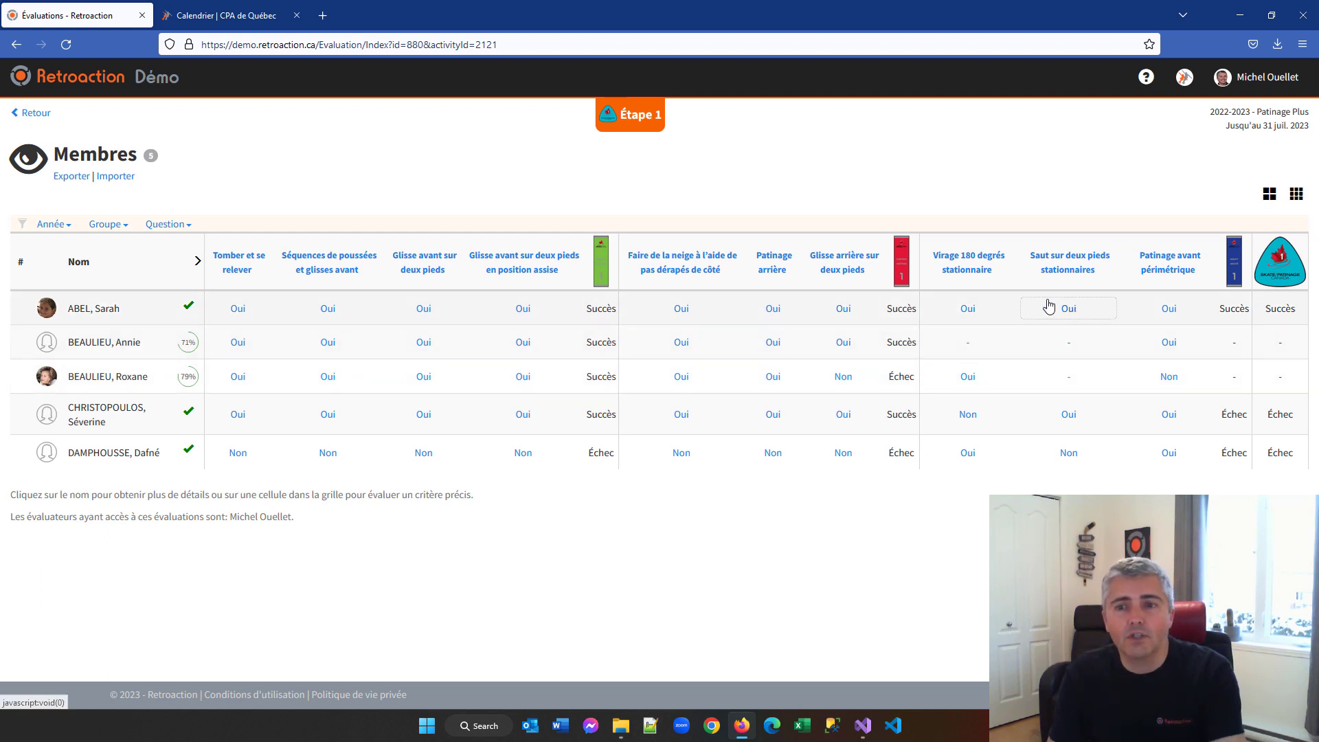
# - Batch-evaluate the Saut sur deux pieds stationnaires criterion by placing all five members under Oui, and save the evaluation
pyautogui.click(1073, 274)
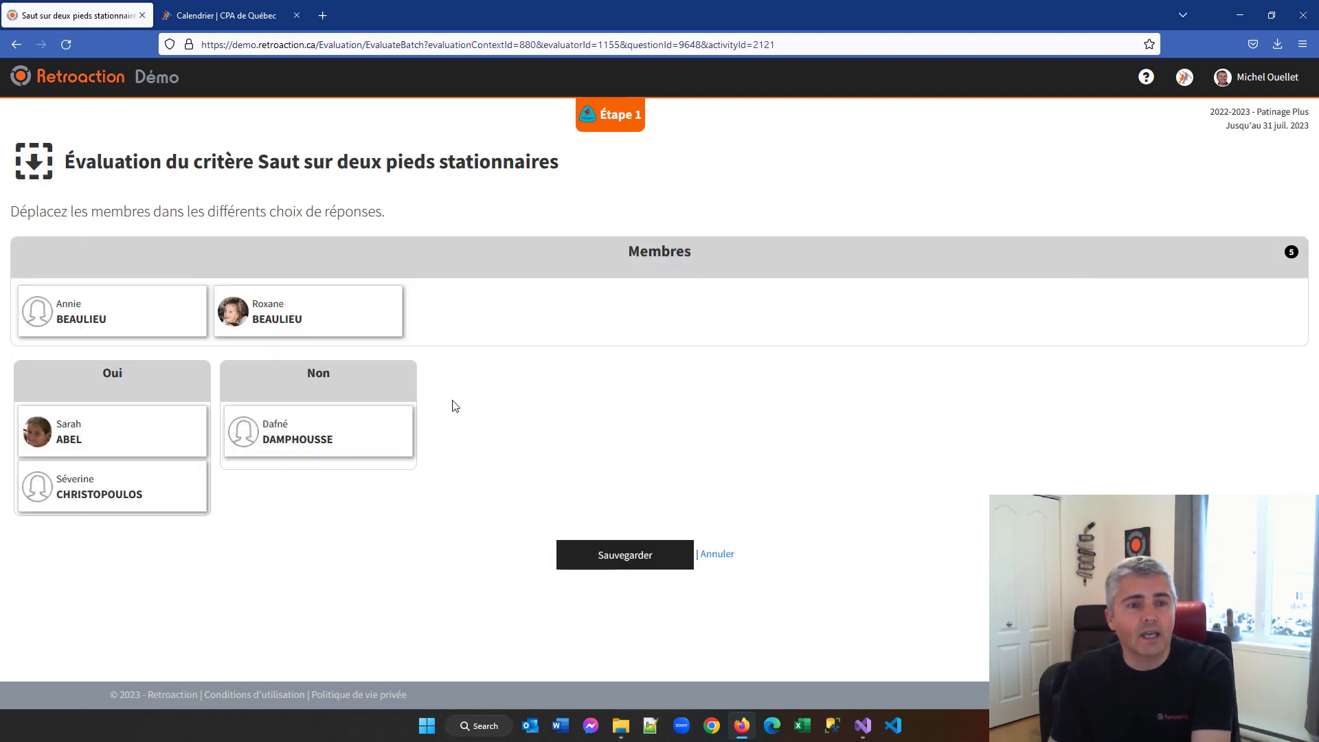
pyautogui.moveTo(77, 318); pyautogui.dragTo(112, 467)
pyautogui.moveTo(86, 318); pyautogui.dragTo(104, 489)
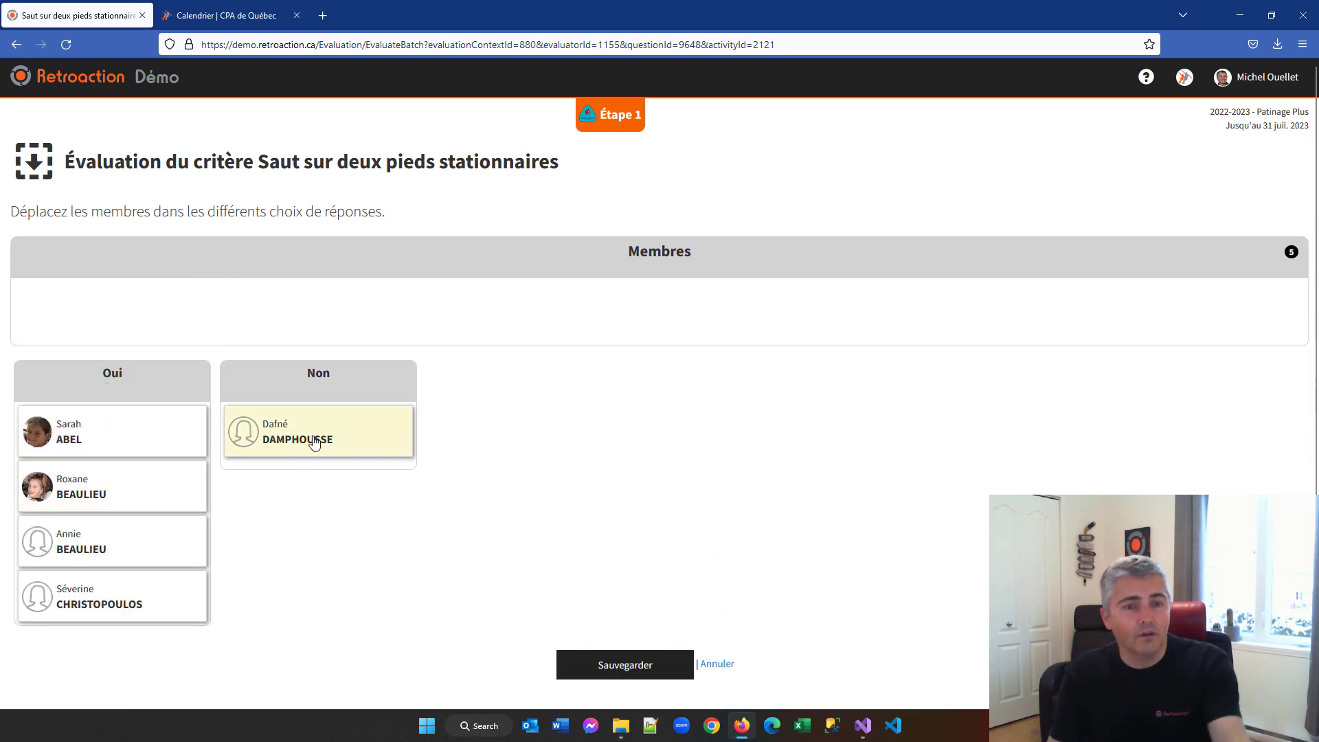
pyautogui.moveTo(320, 441); pyautogui.dragTo(117, 505)
pyautogui.scroll(-2, 617, 552)
pyautogui.scroll(2, 412, 347)
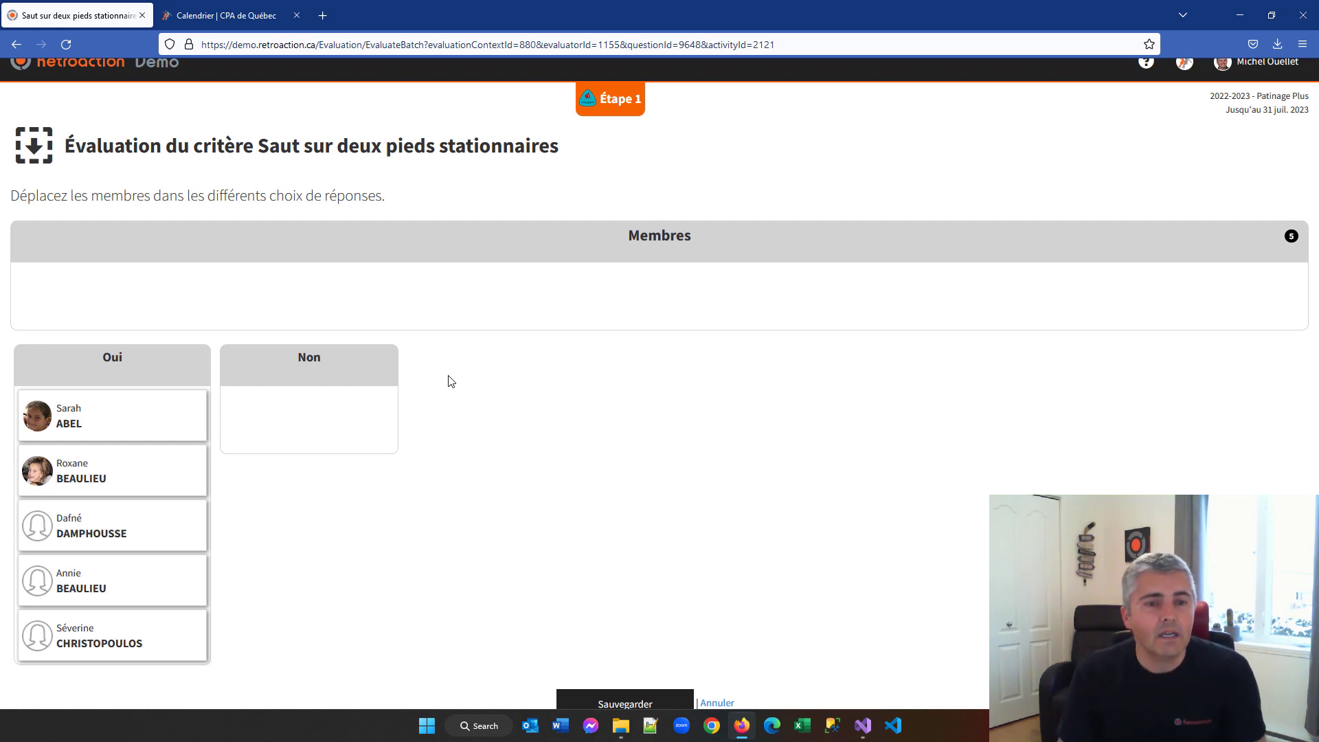
pyautogui.scroll(-2, 609, 534)
pyautogui.click(617, 571)
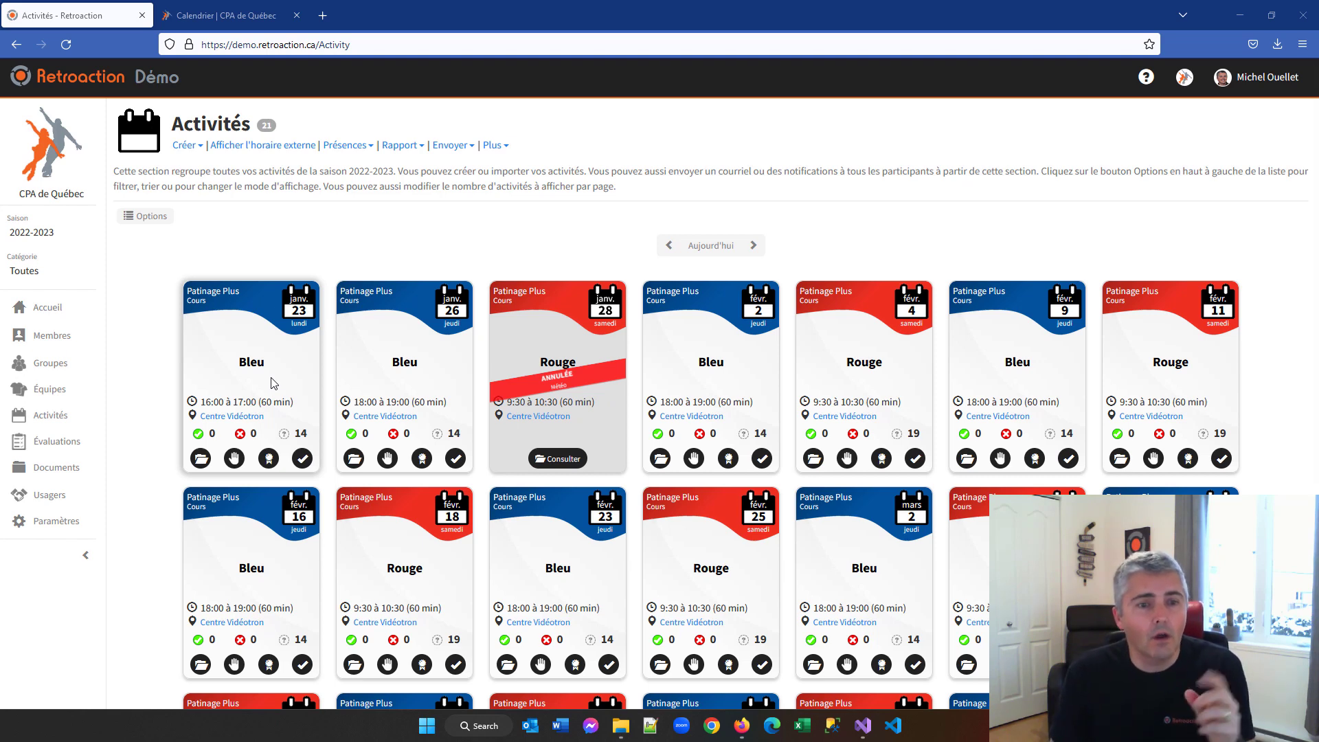
# - Review the Patinage Plus achievements table for the Bleu group's 23 January course and return to the activity list
pyautogui.click(269, 458)
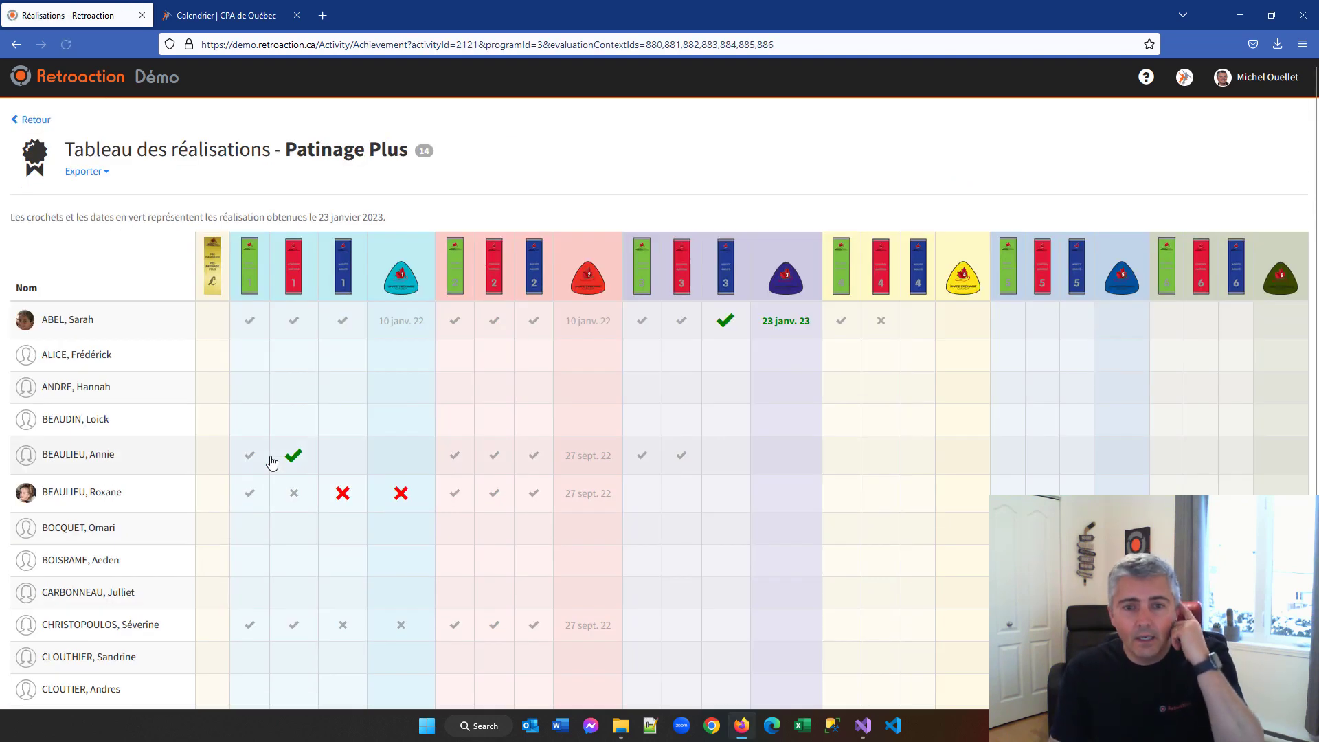
pyautogui.scroll(-2, 360, 461)
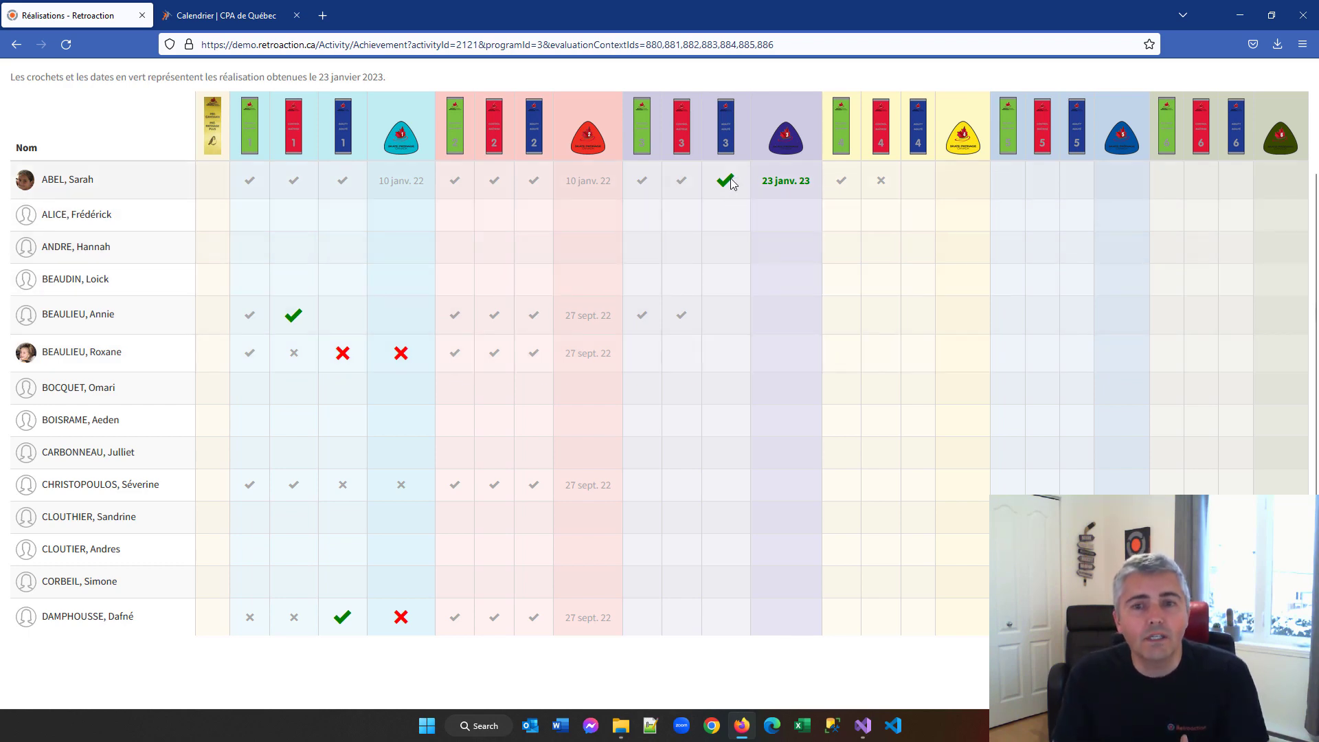
pyautogui.moveTo(730, 184)
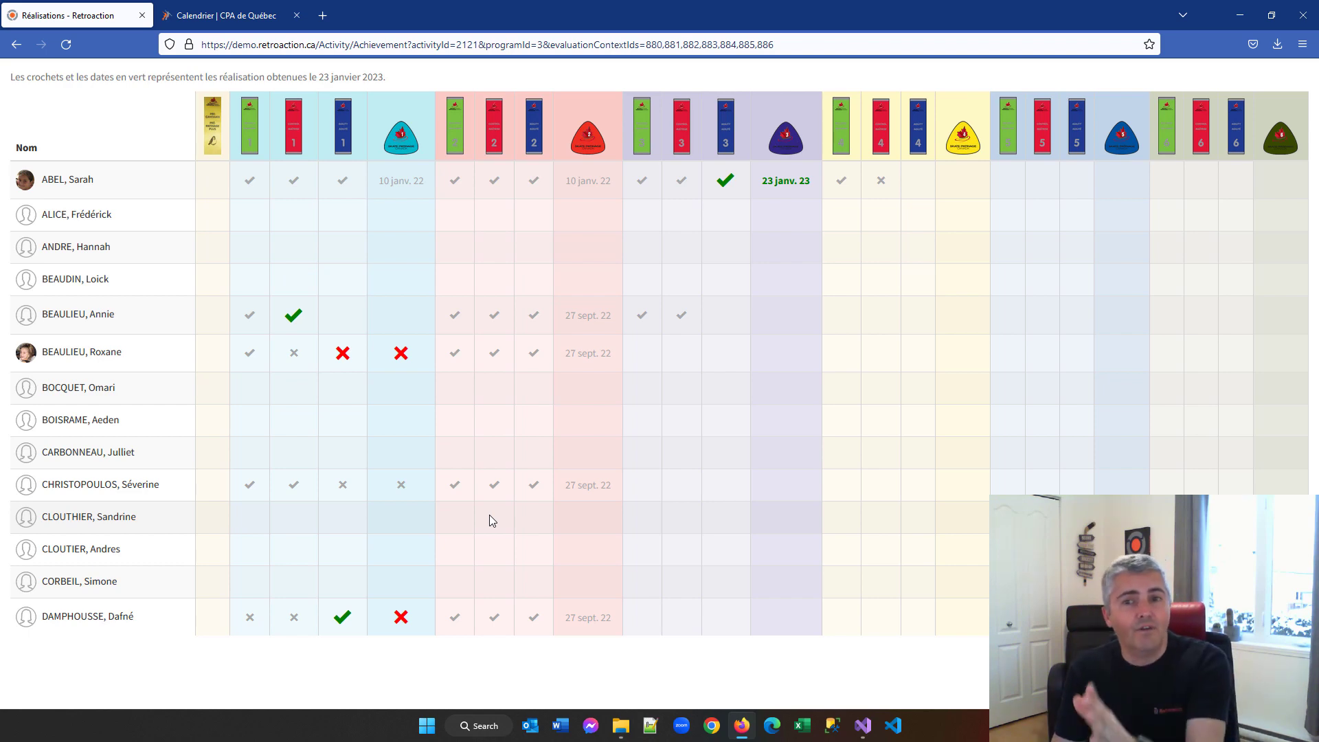
pyautogui.scroll(1, 395, 461)
pyautogui.scroll(2, 87, 176)
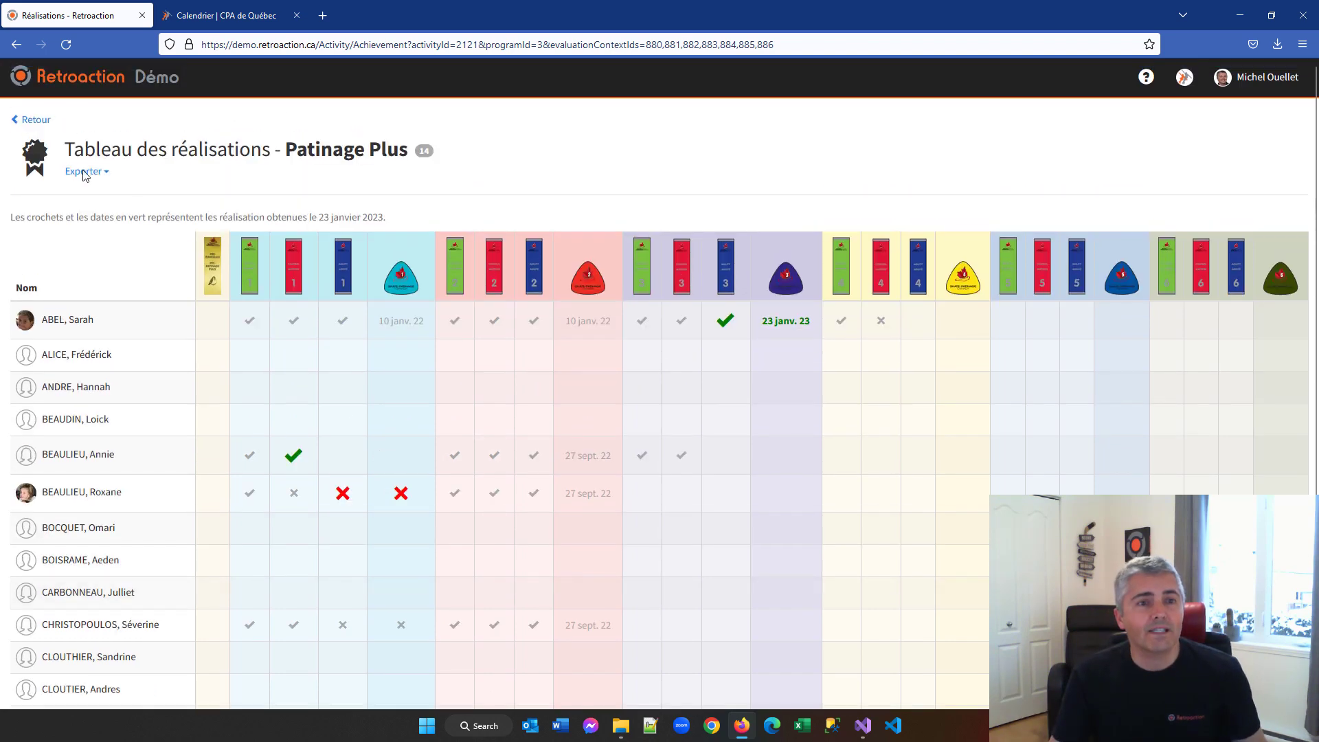
pyautogui.click(31, 127)
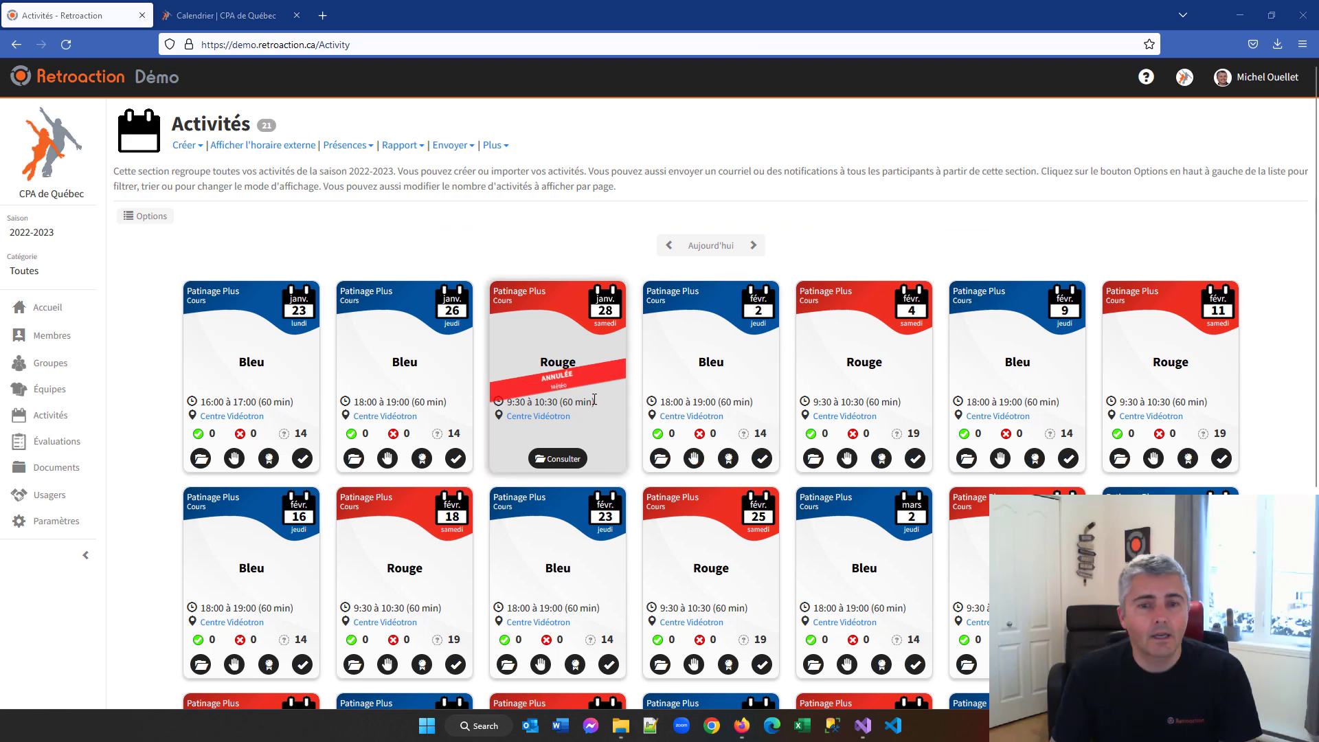
# - Open the Patinage Plus achievements table for all members and examine their ribbons, badges and award dates across the stages
pyautogui.click(49, 335)
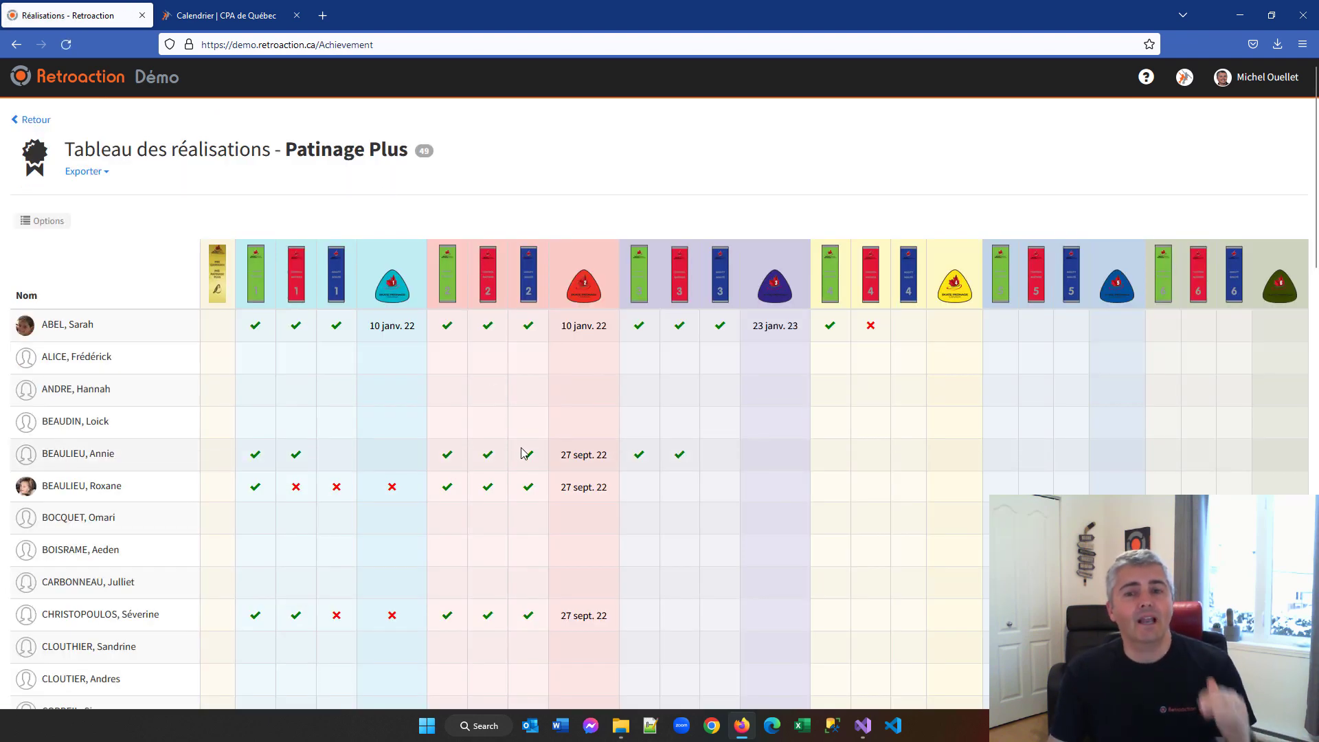
pyautogui.moveTo(528, 462)
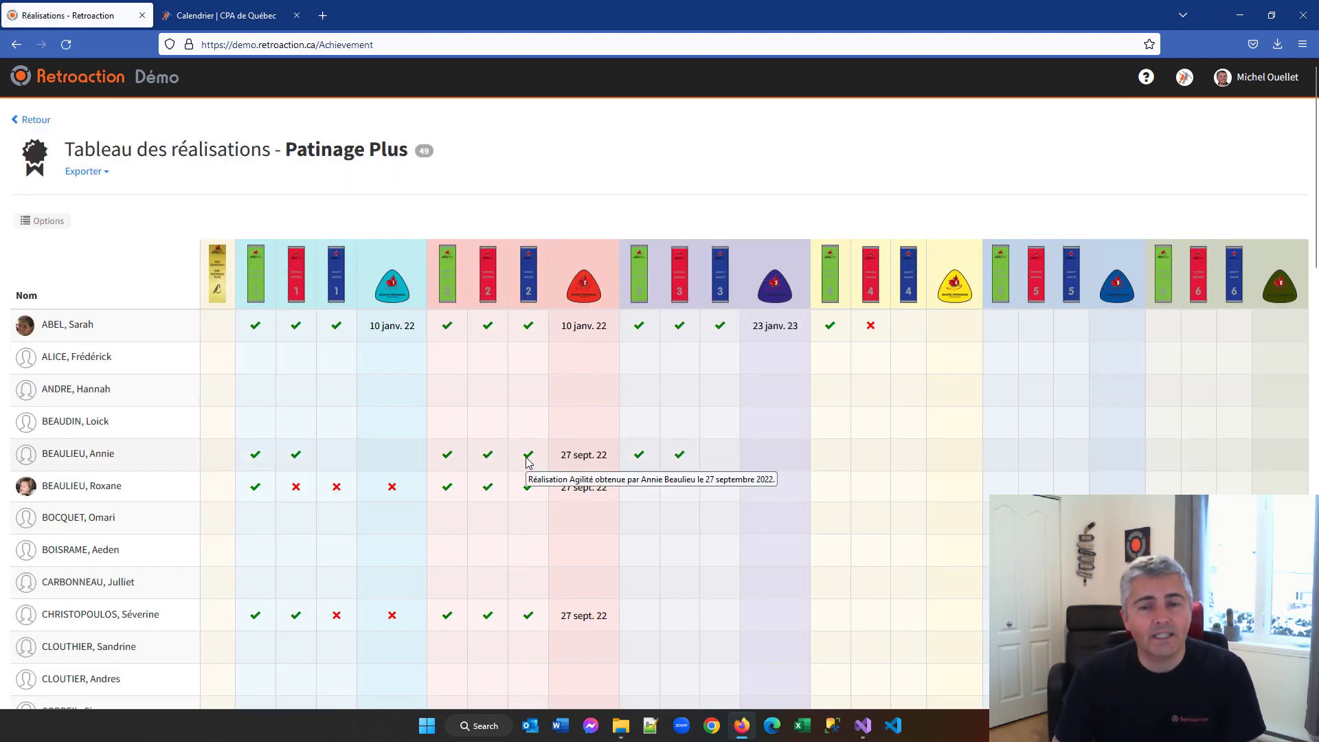
pyautogui.scroll(-15, 529, 466)
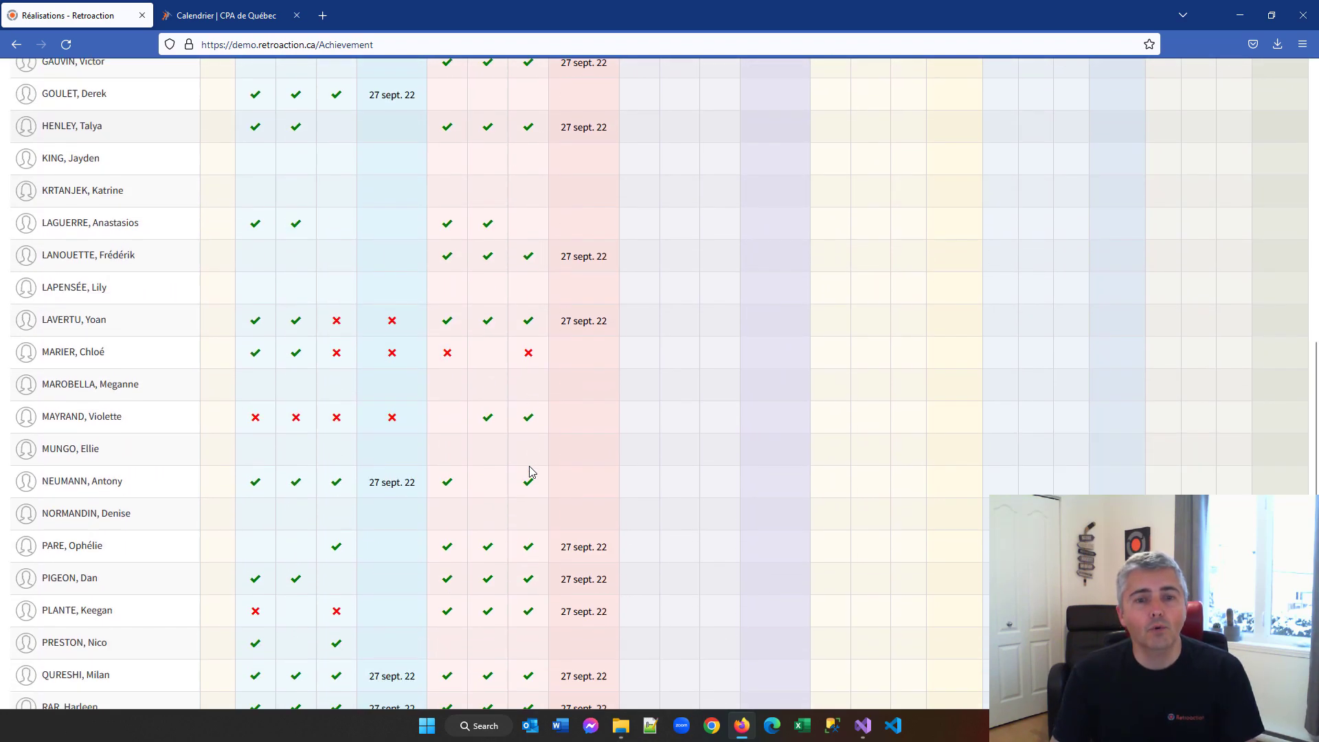
pyautogui.scroll(-4, 531, 471)
pyautogui.scroll(8, 533, 472)
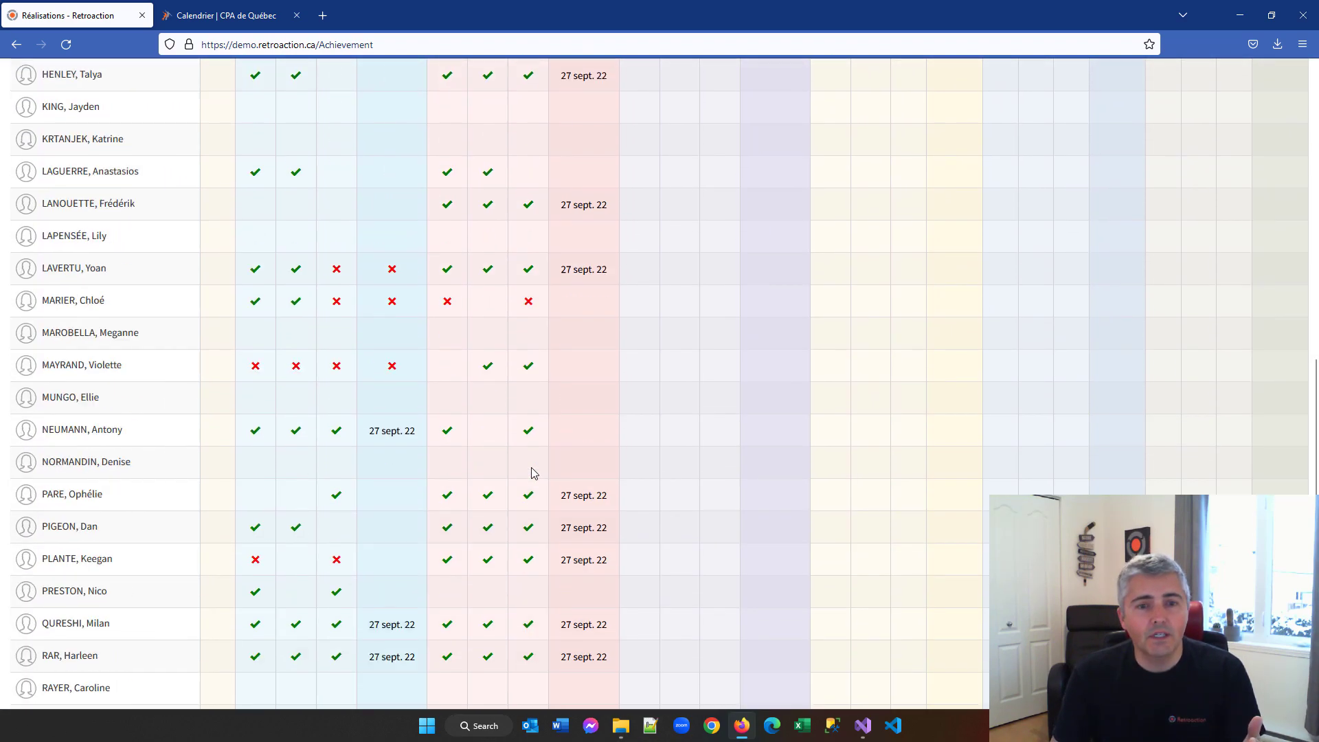
pyautogui.scroll(7, 531, 473)
pyautogui.scroll(2, 532, 472)
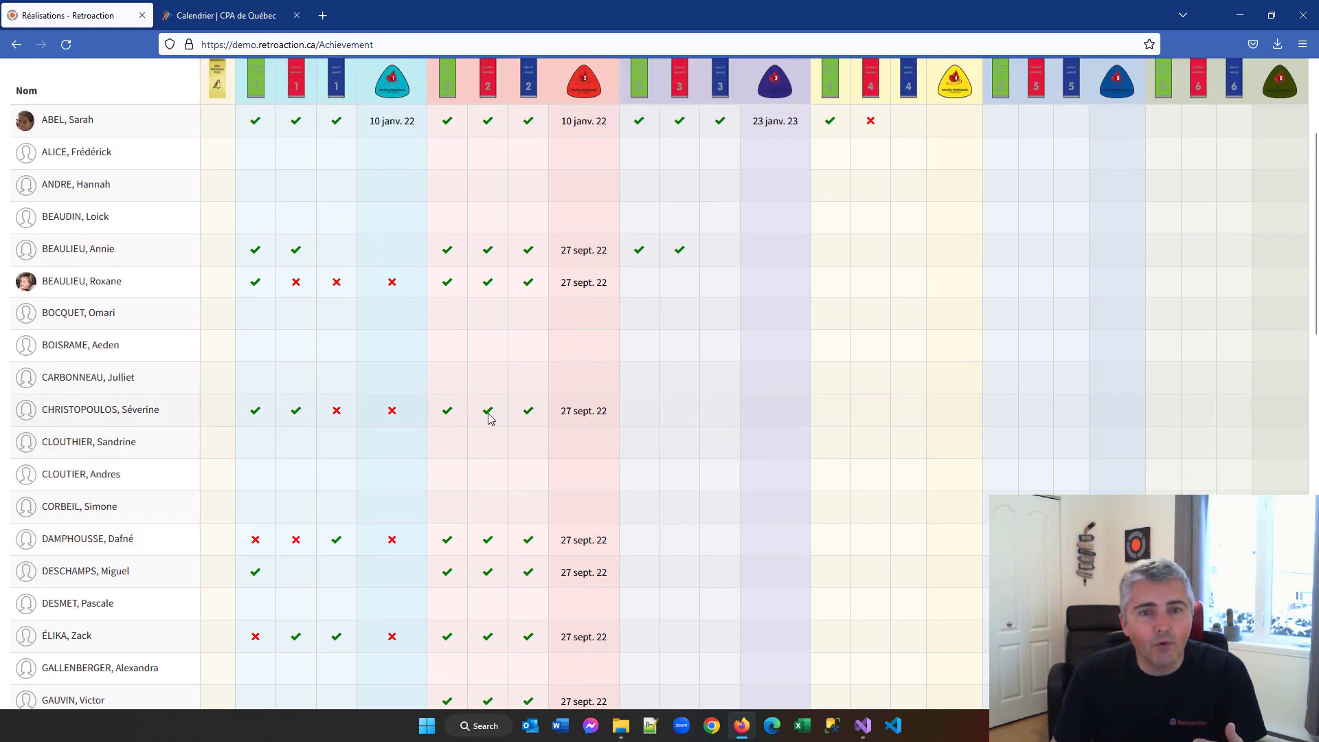
pyautogui.moveTo(490, 417)
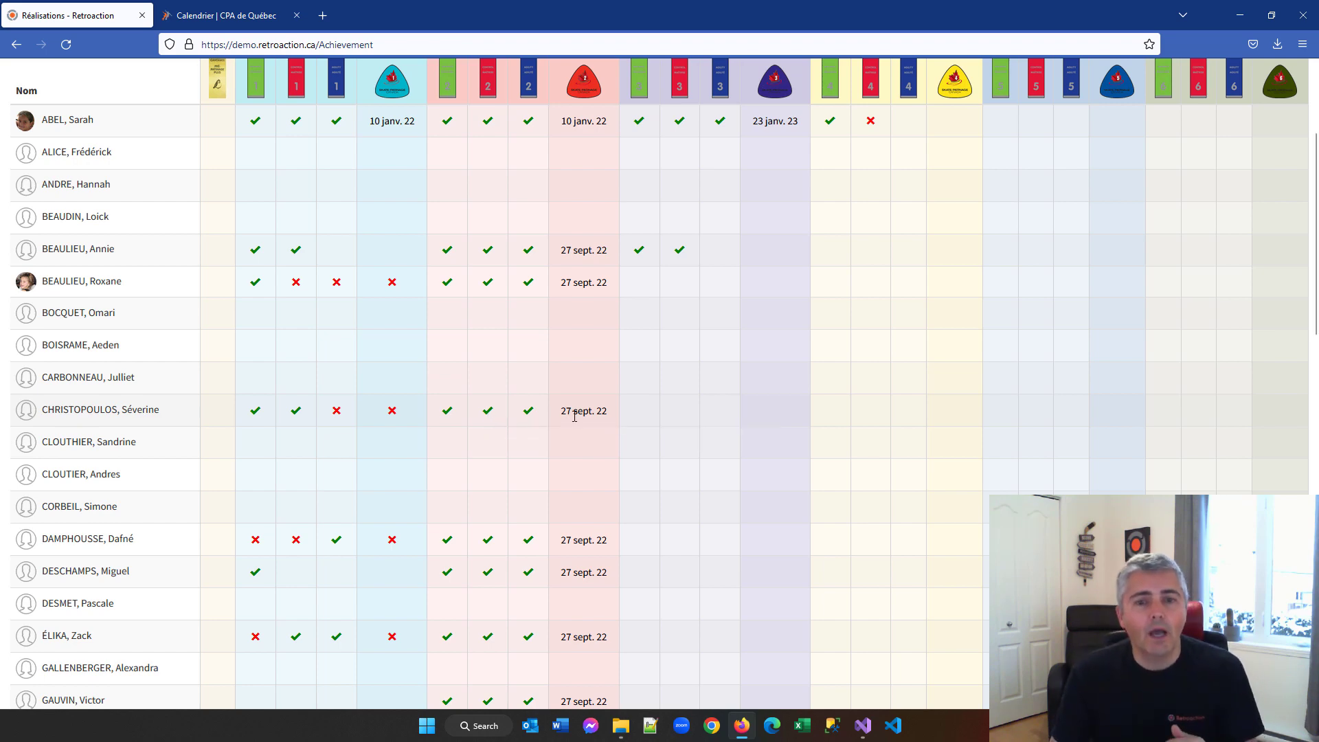
pyautogui.scroll(2, 574, 416)
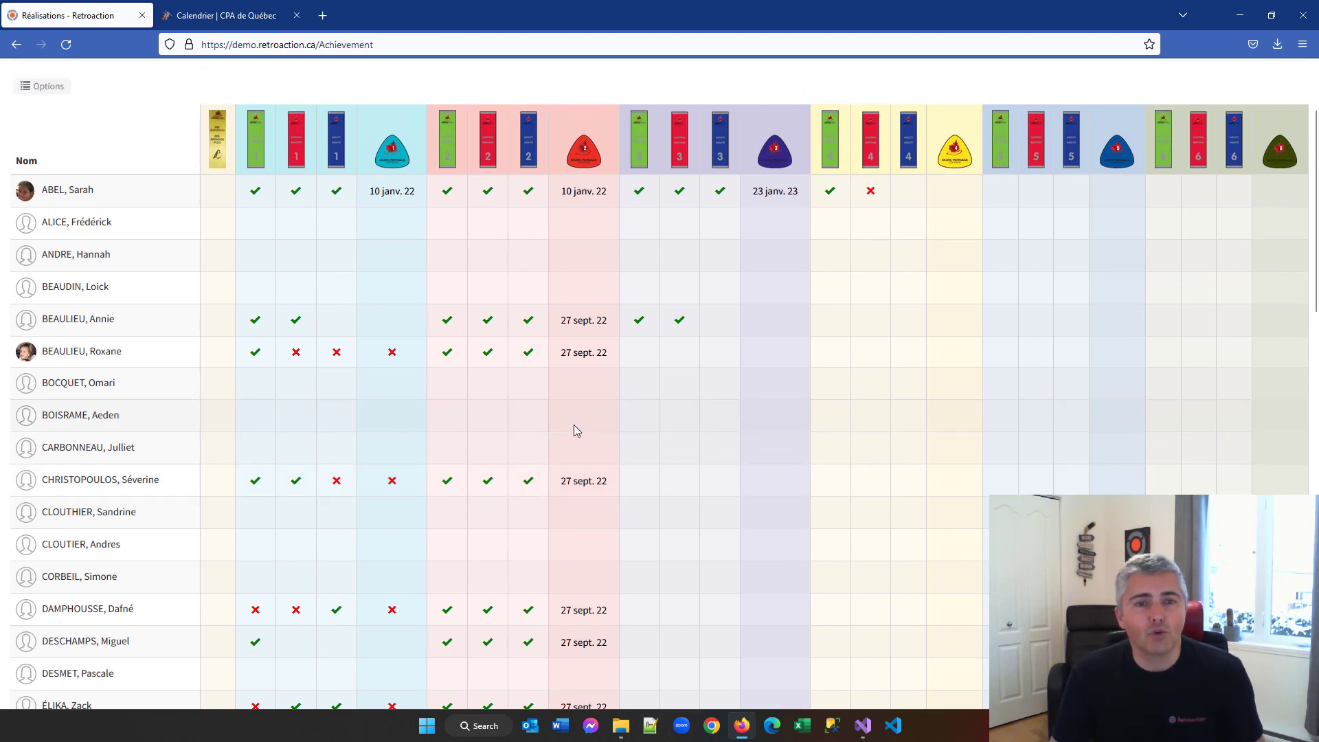
pyautogui.scroll(2, 574, 430)
pyautogui.scroll(-3, 571, 430)
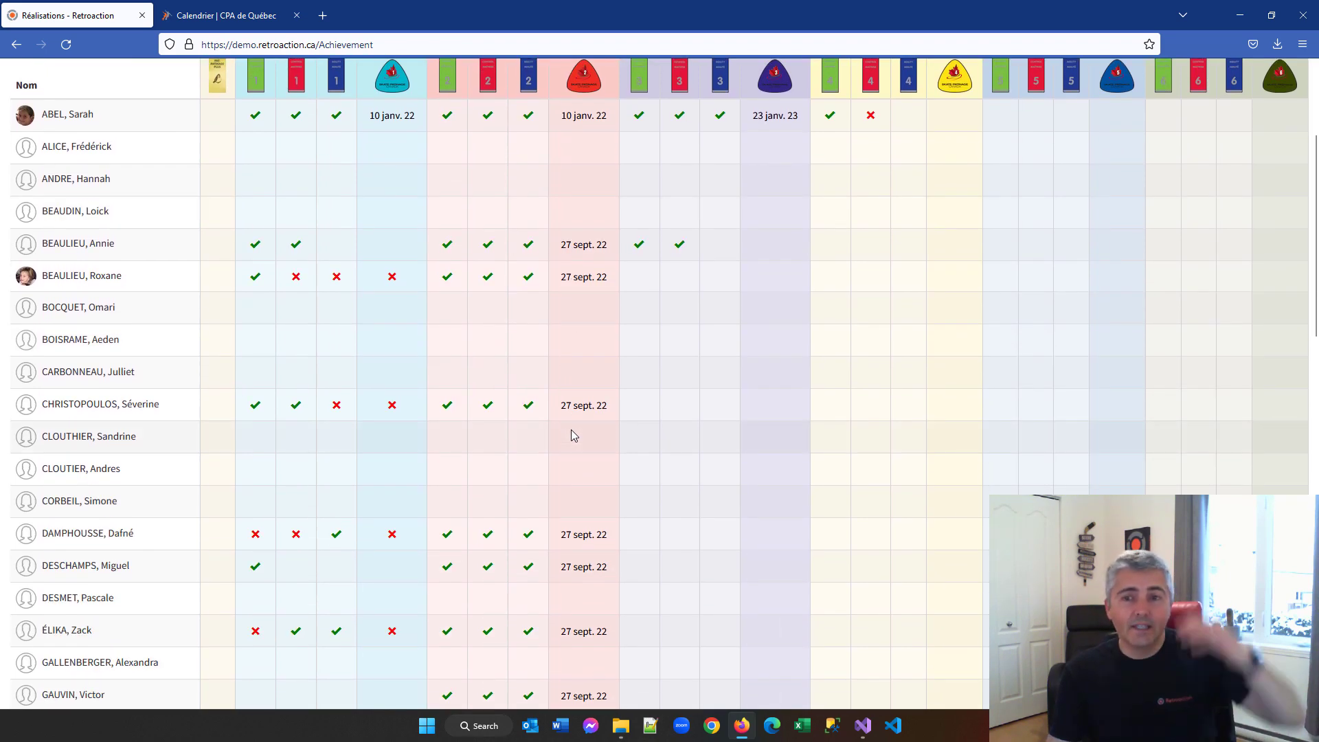
pyautogui.scroll(-4, 570, 431)
pyautogui.scroll(6, 570, 431)
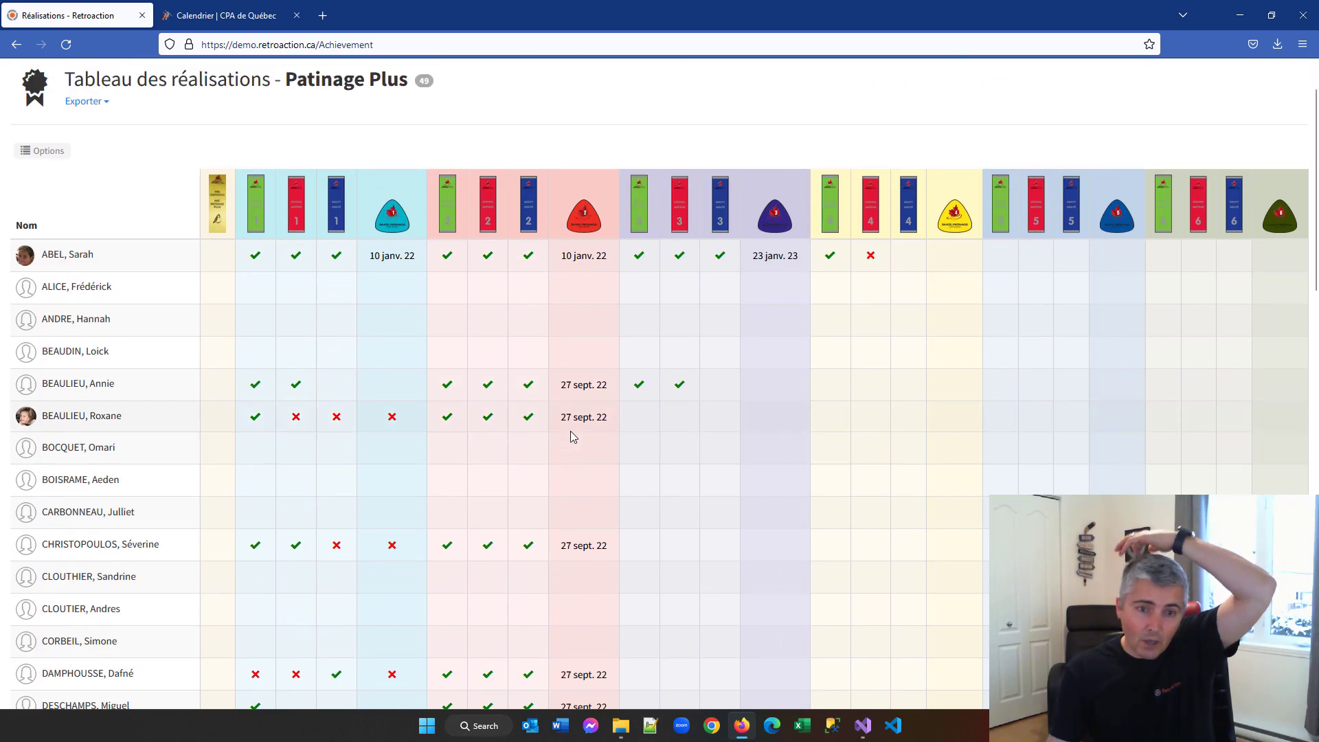
# - Check the achievements table's export choices and its À partir du and Jusqu'au date filters, leaving the table unfiltered
pyautogui.click(81, 102)
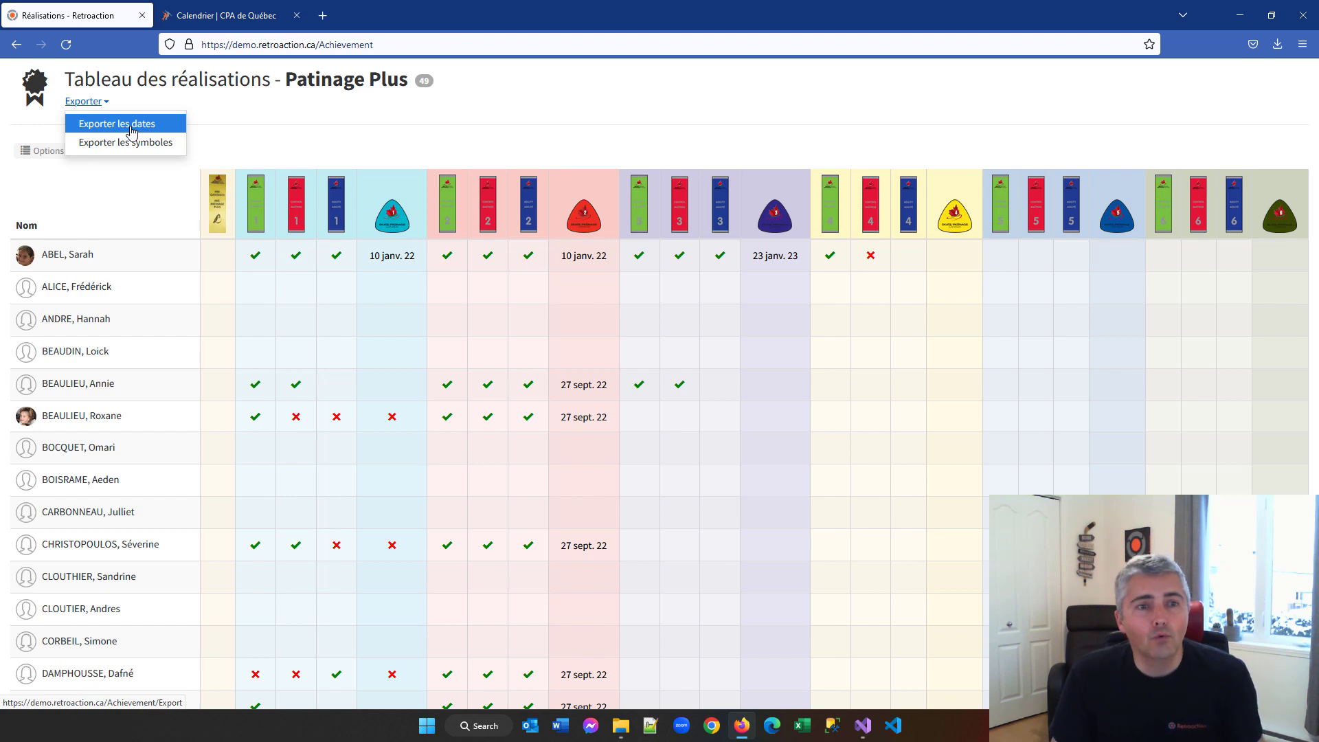
pyautogui.click(57, 189)
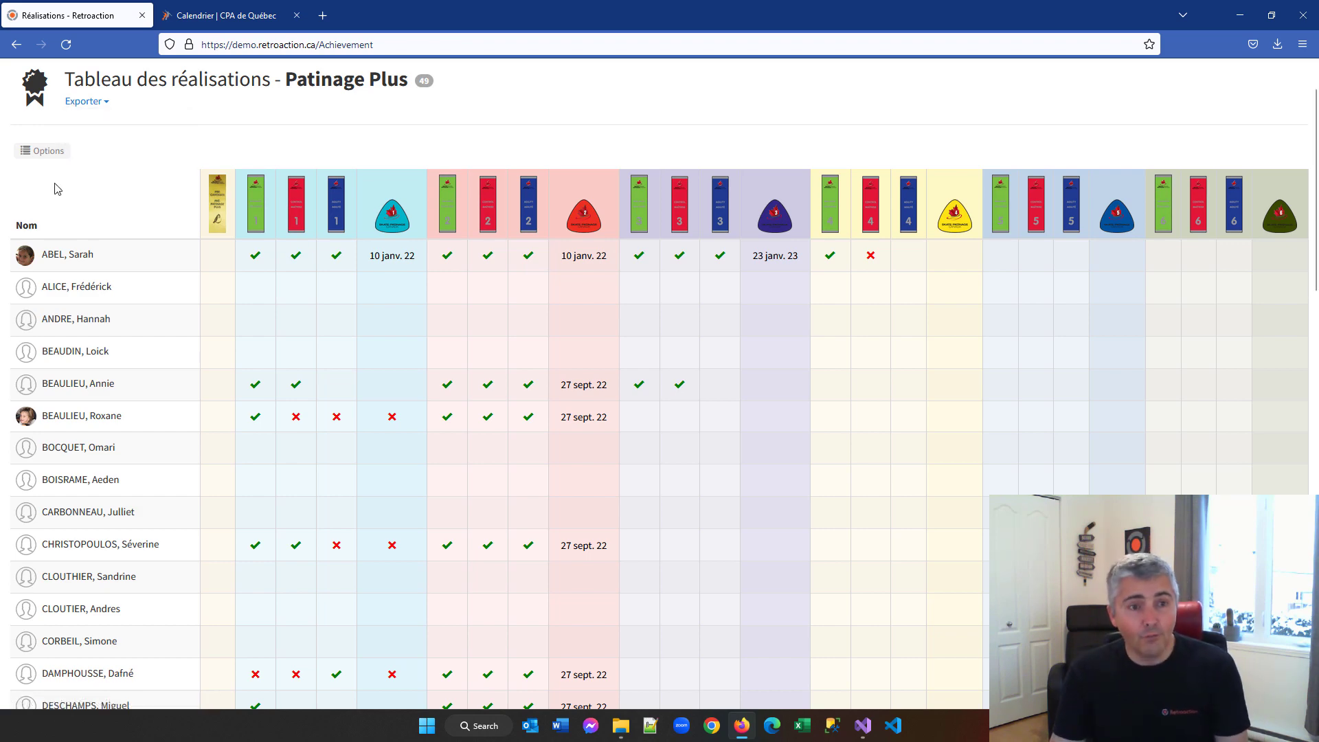
pyautogui.click(38, 152)
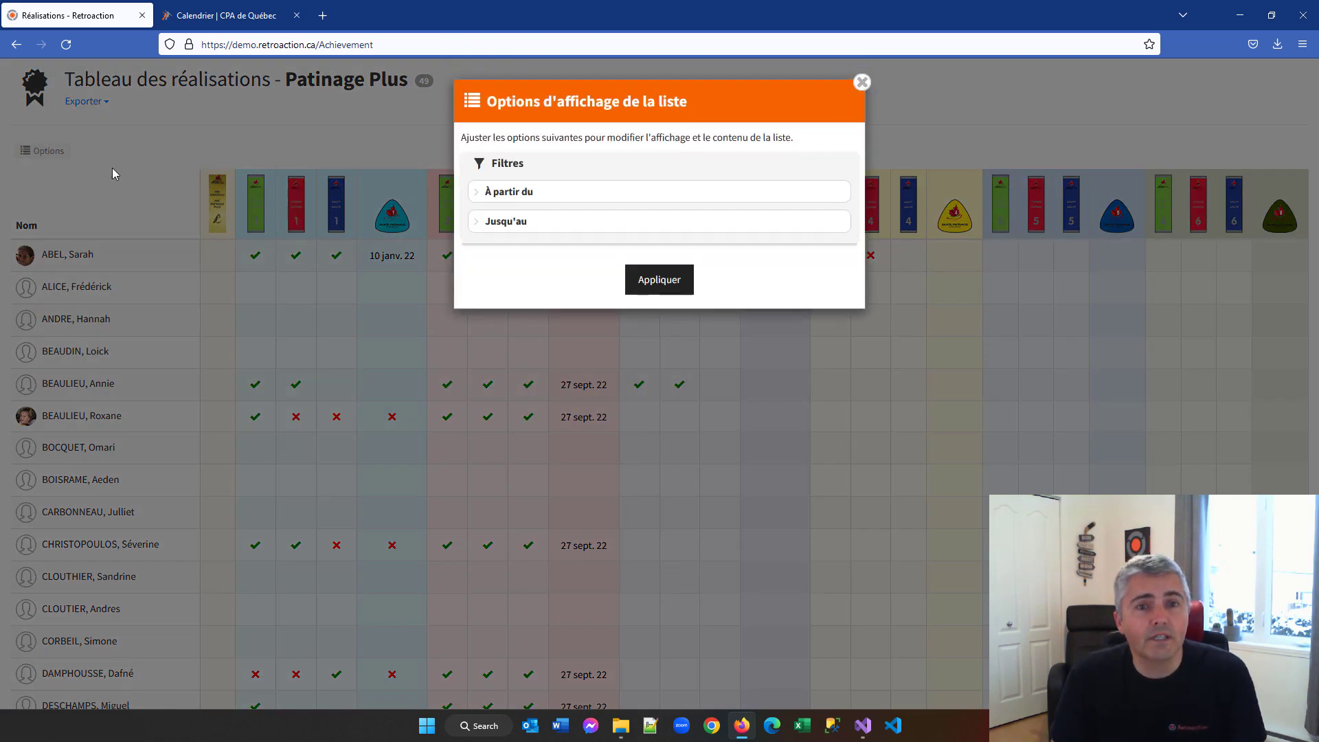
pyautogui.click(509, 191)
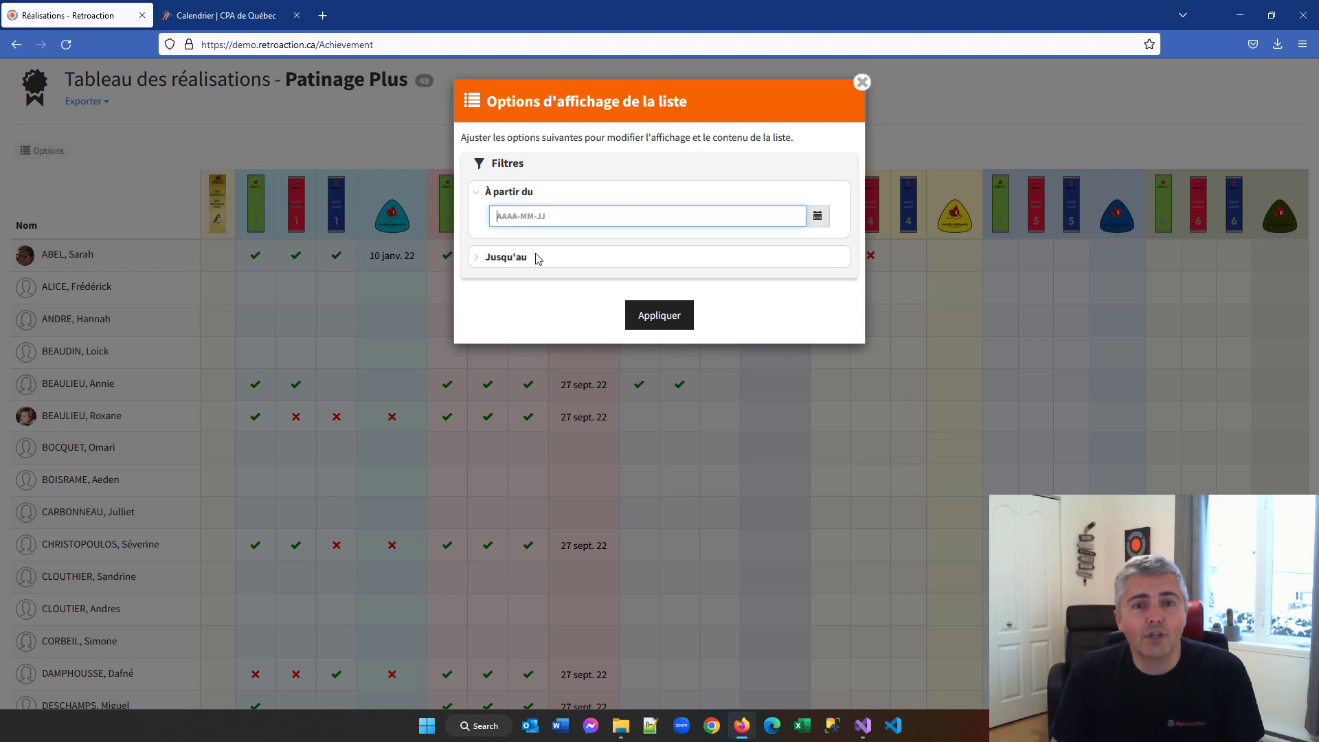
pyautogui.click(537, 258)
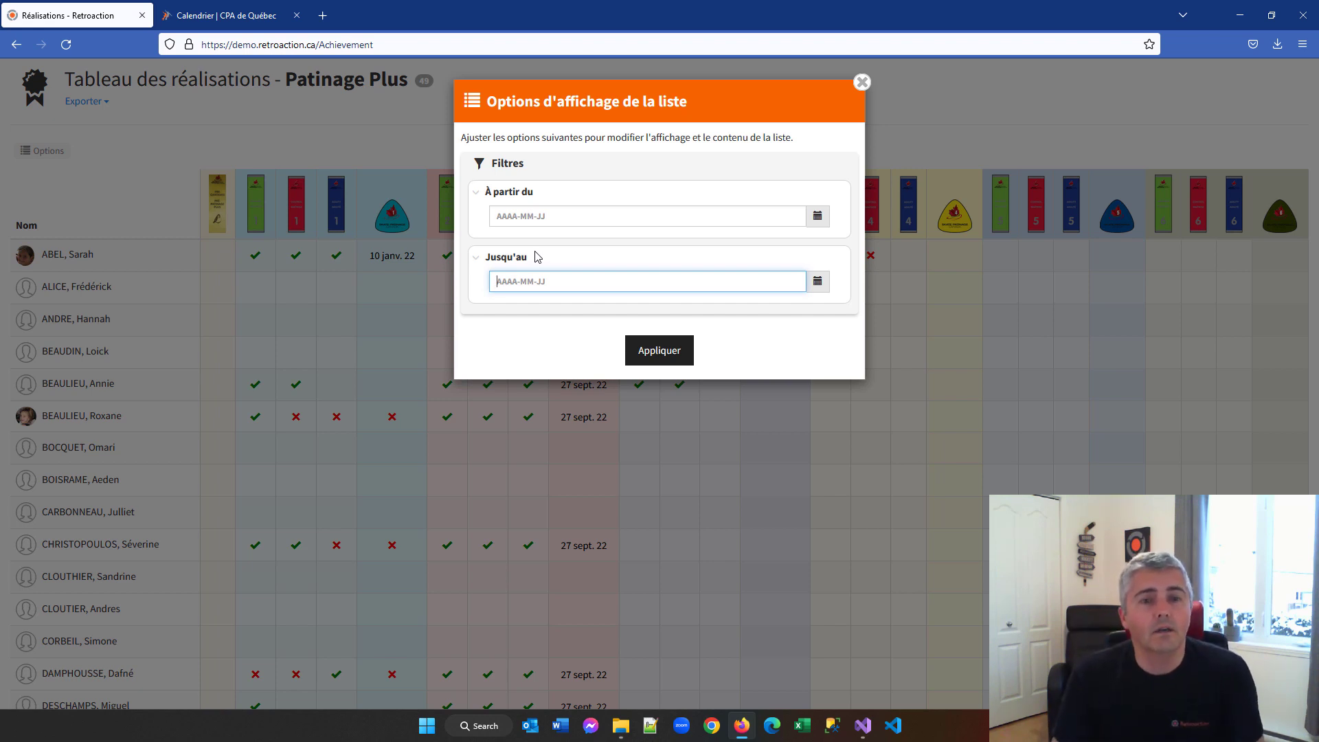
pyautogui.click(358, 140)
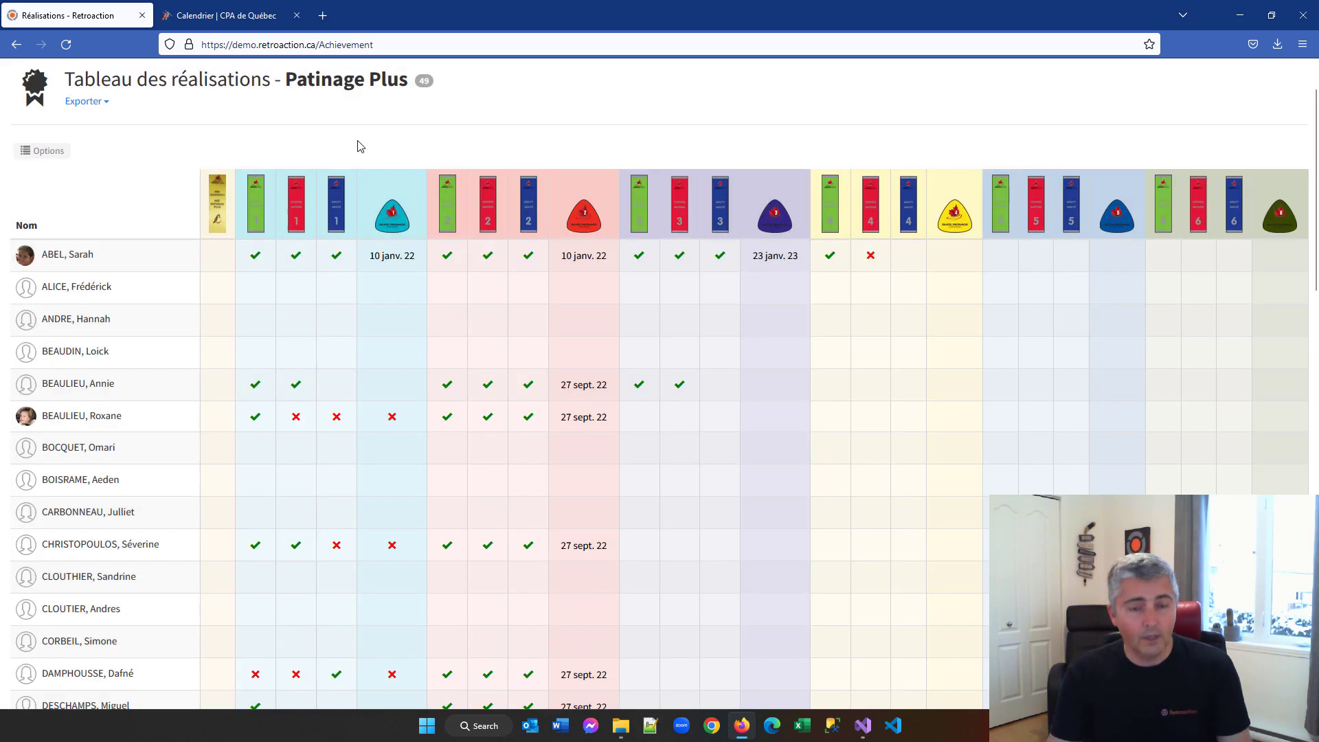
# - Leave the achievements table and open the skater's file in the Portail d'athlètes
pyautogui.scroll(2, 109, 153)
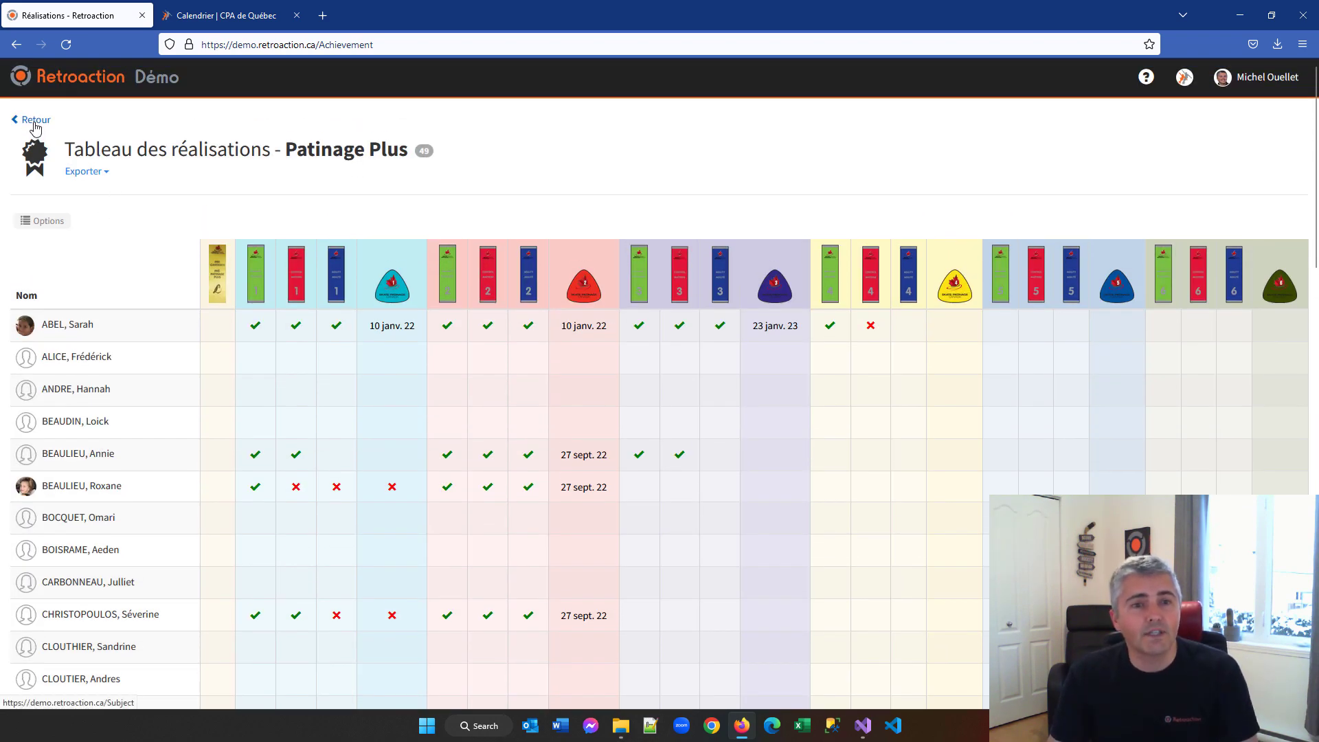
pyautogui.click(35, 121)
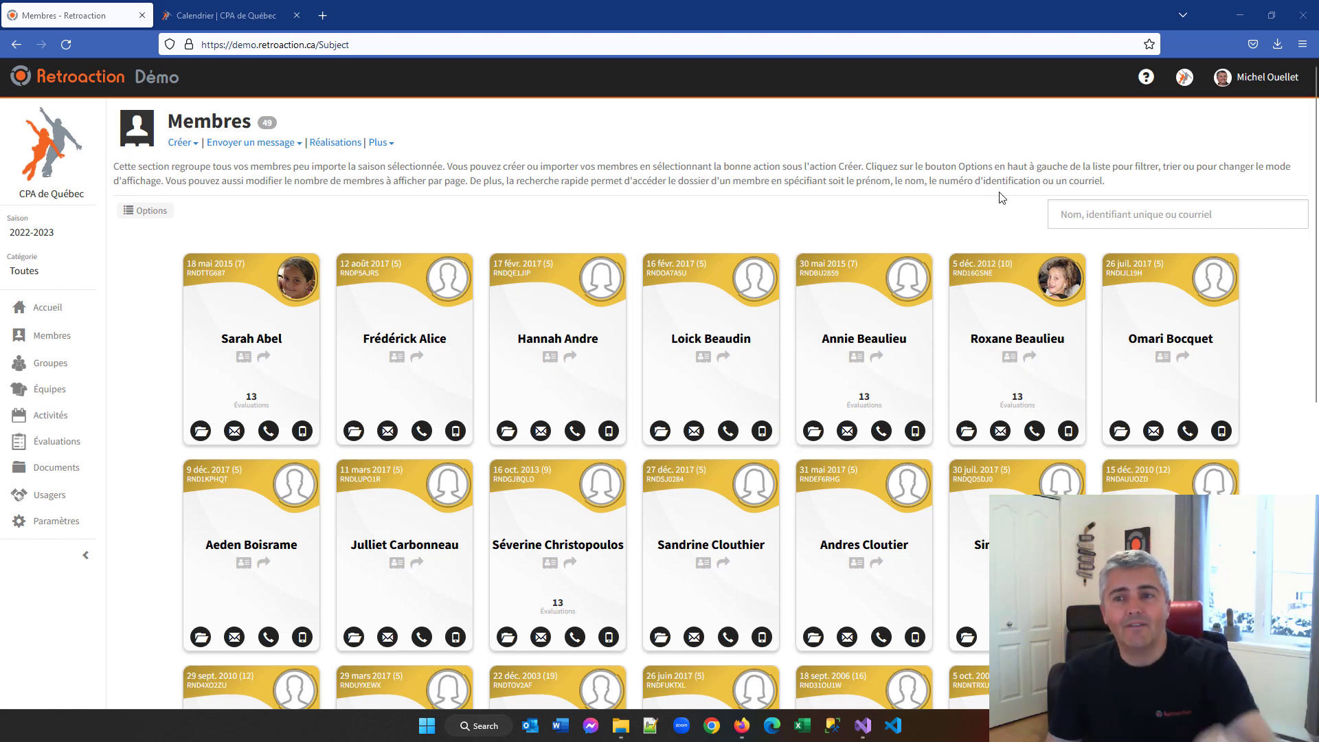
pyautogui.click(1249, 88)
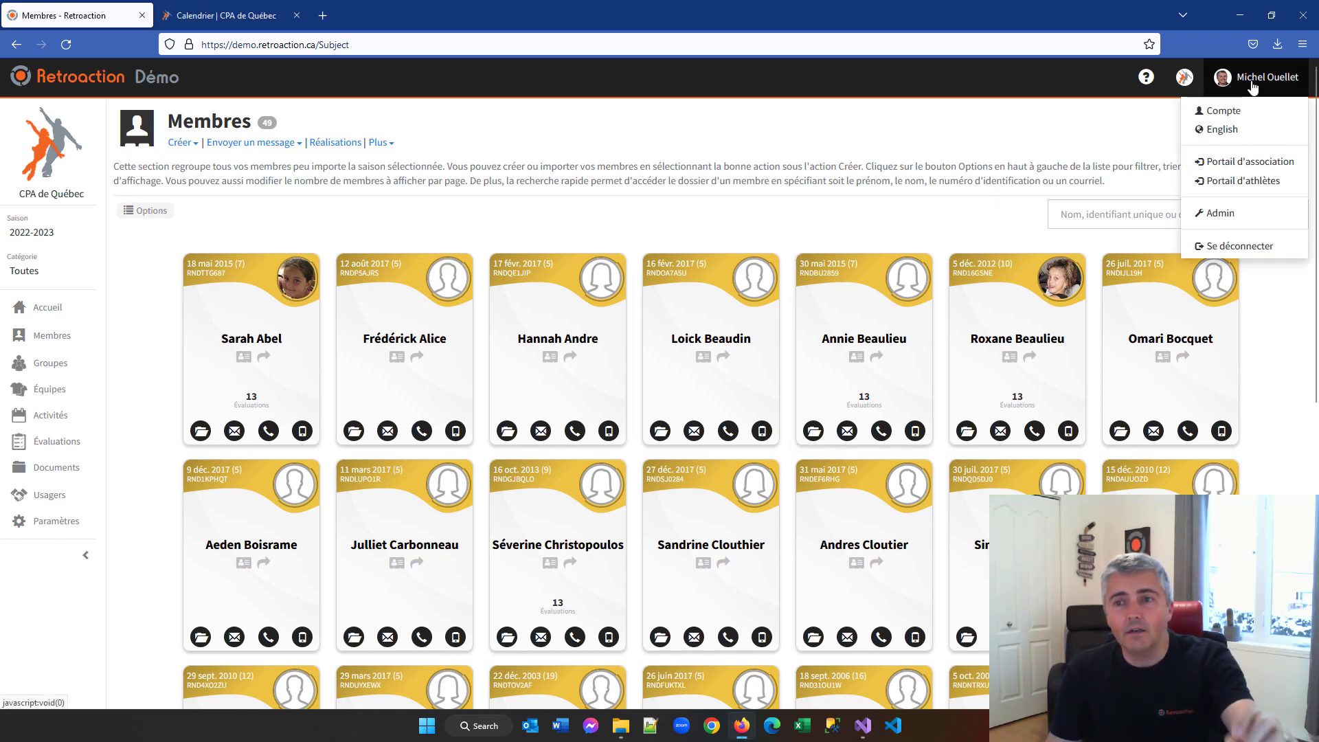
pyautogui.click(1244, 182)
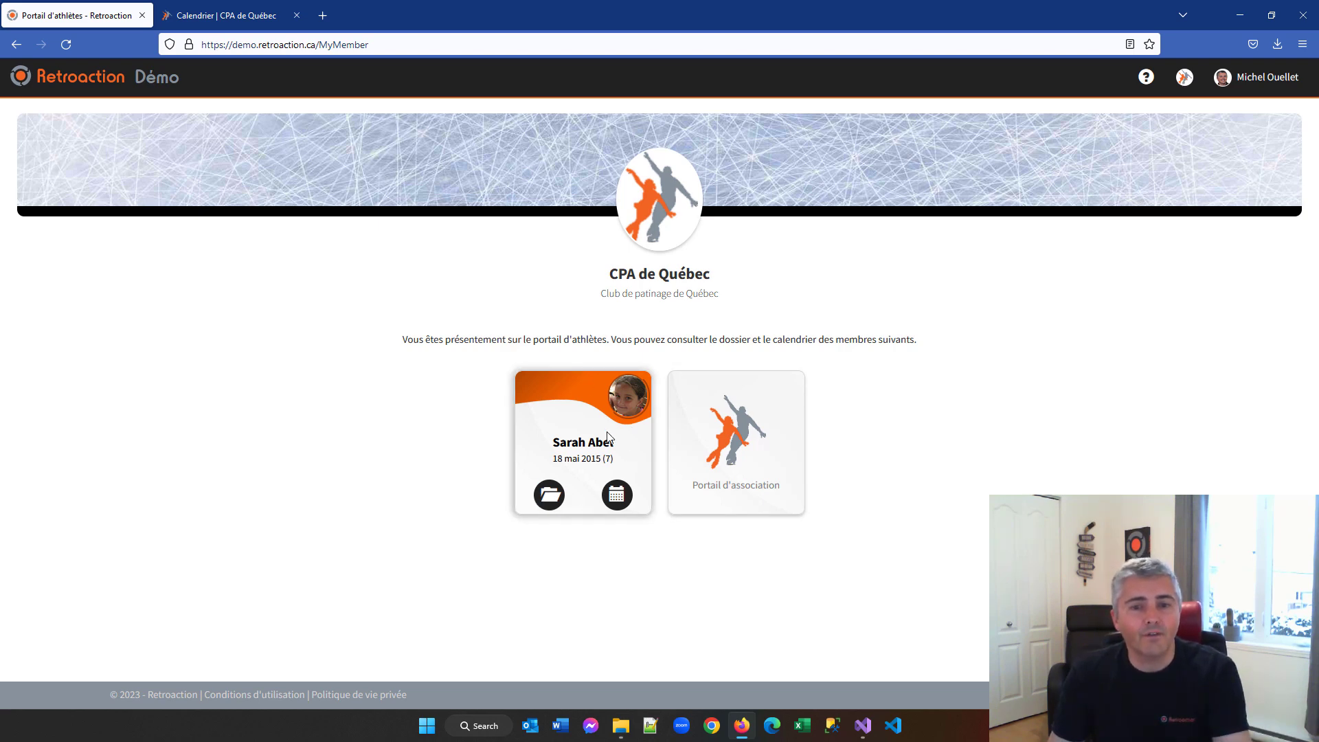
pyautogui.click(552, 499)
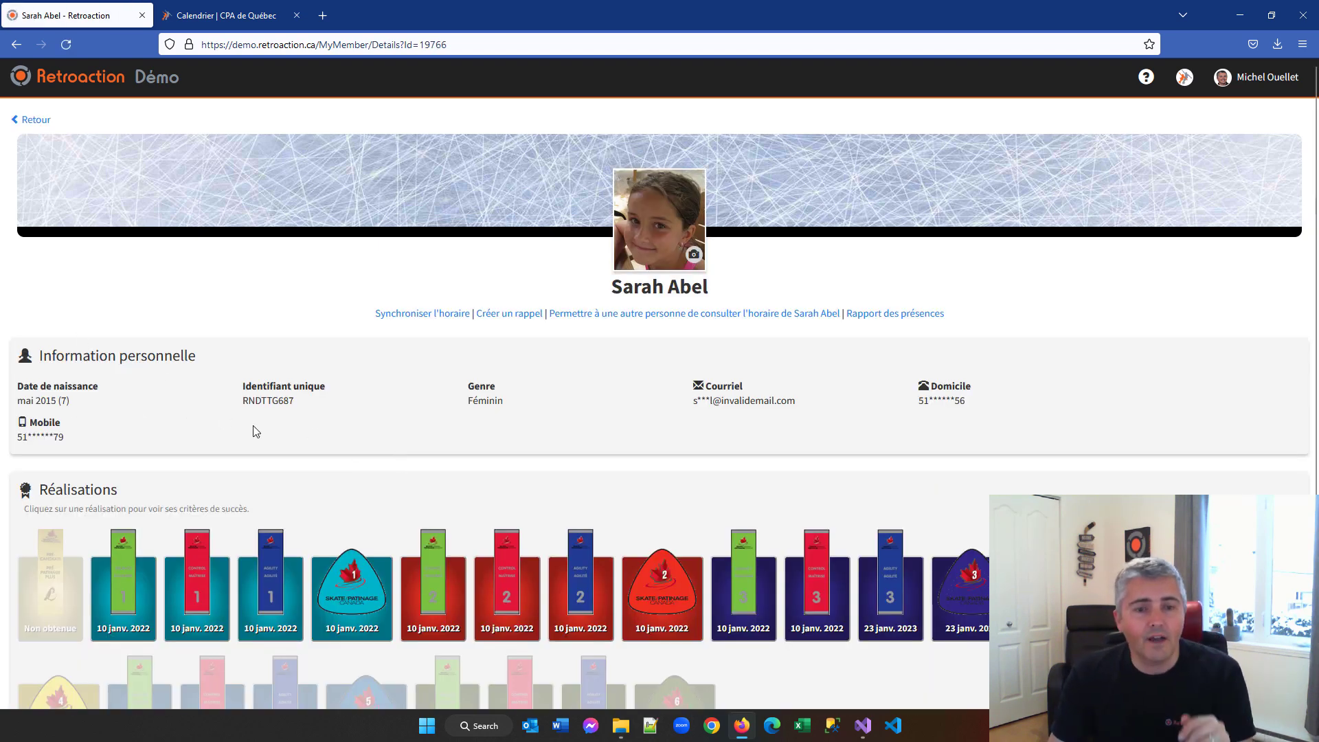
# - Review the skater's Réalisations, examining the success criteria of the stage 1 and stage 4 Maîtrise ribbons
pyautogui.scroll(-3, 256, 431)
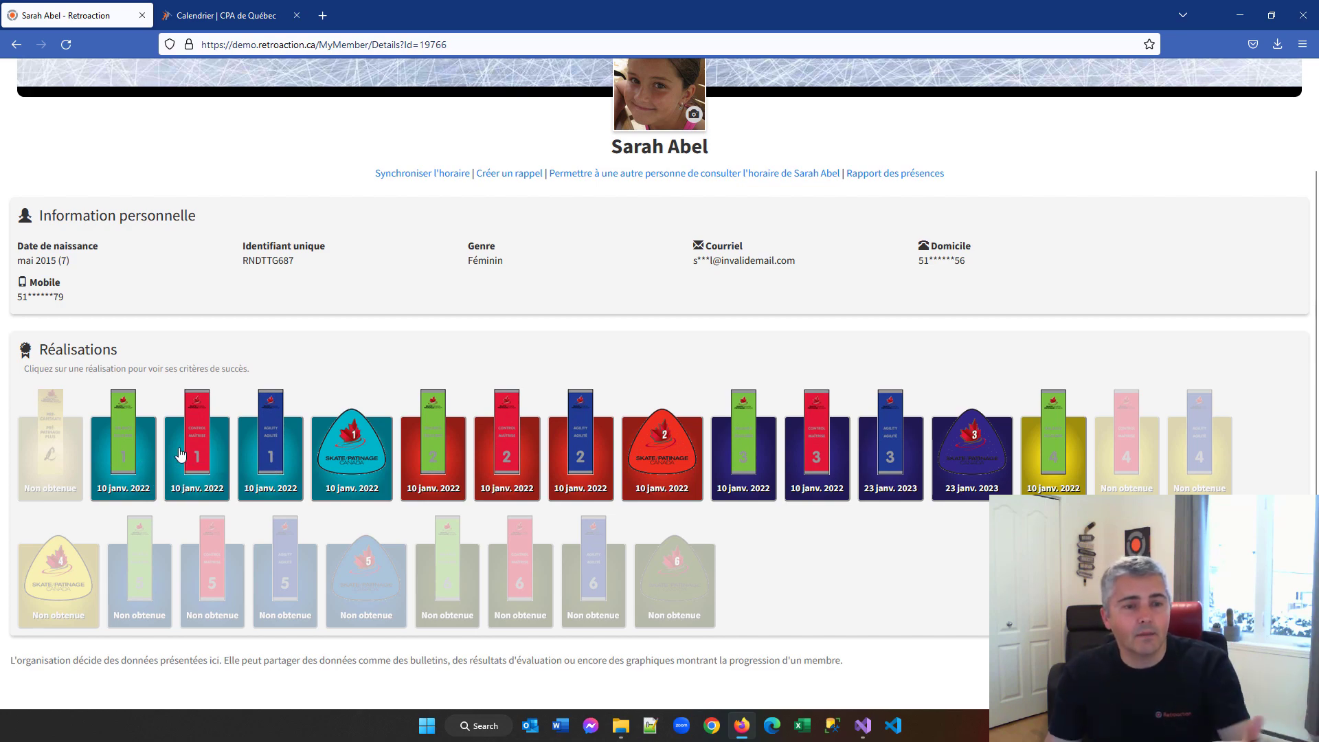
pyautogui.click(197, 465)
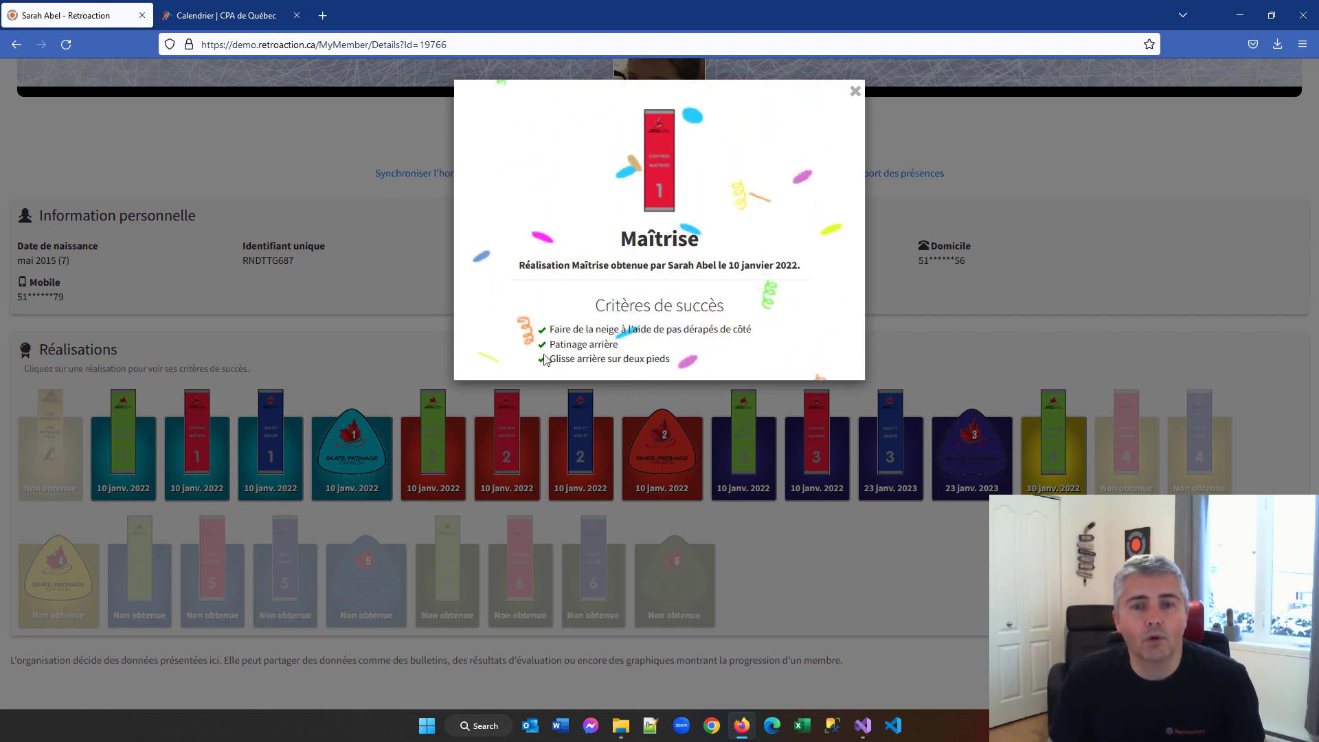
pyautogui.click(855, 93)
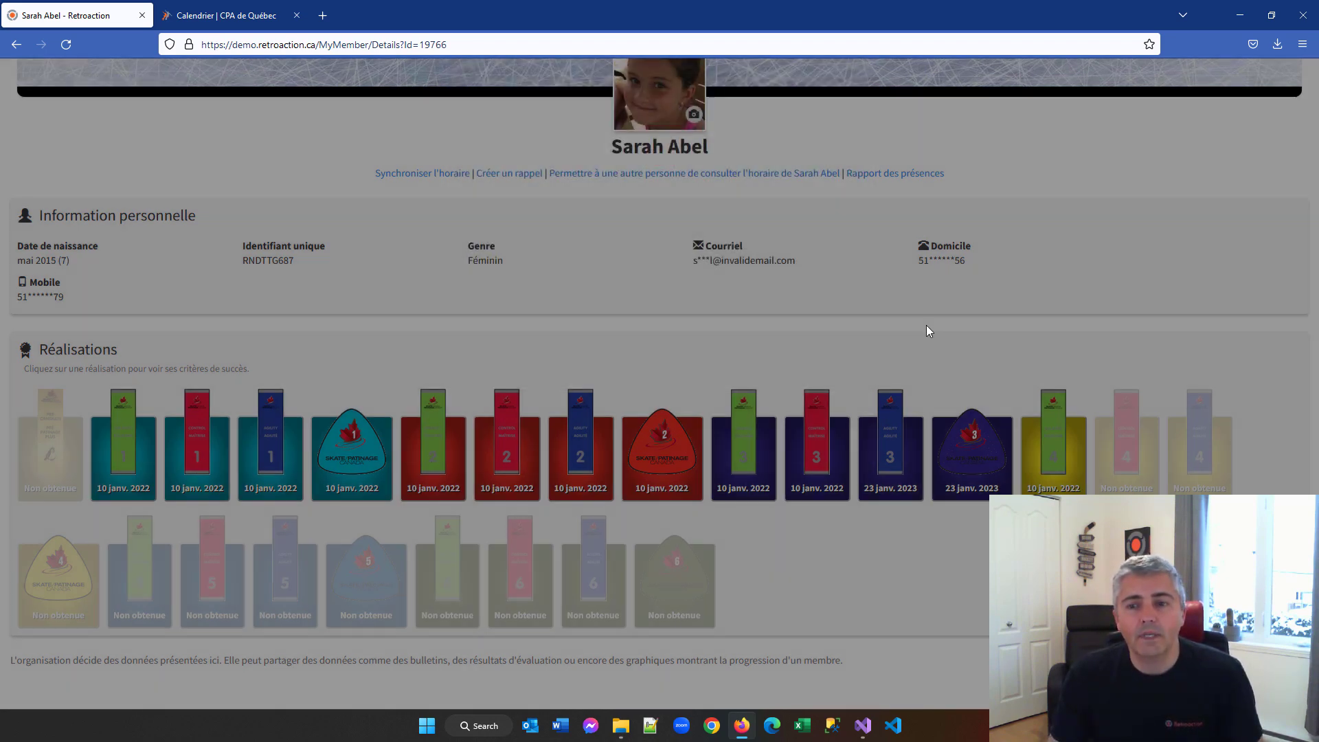
pyautogui.click(1126, 454)
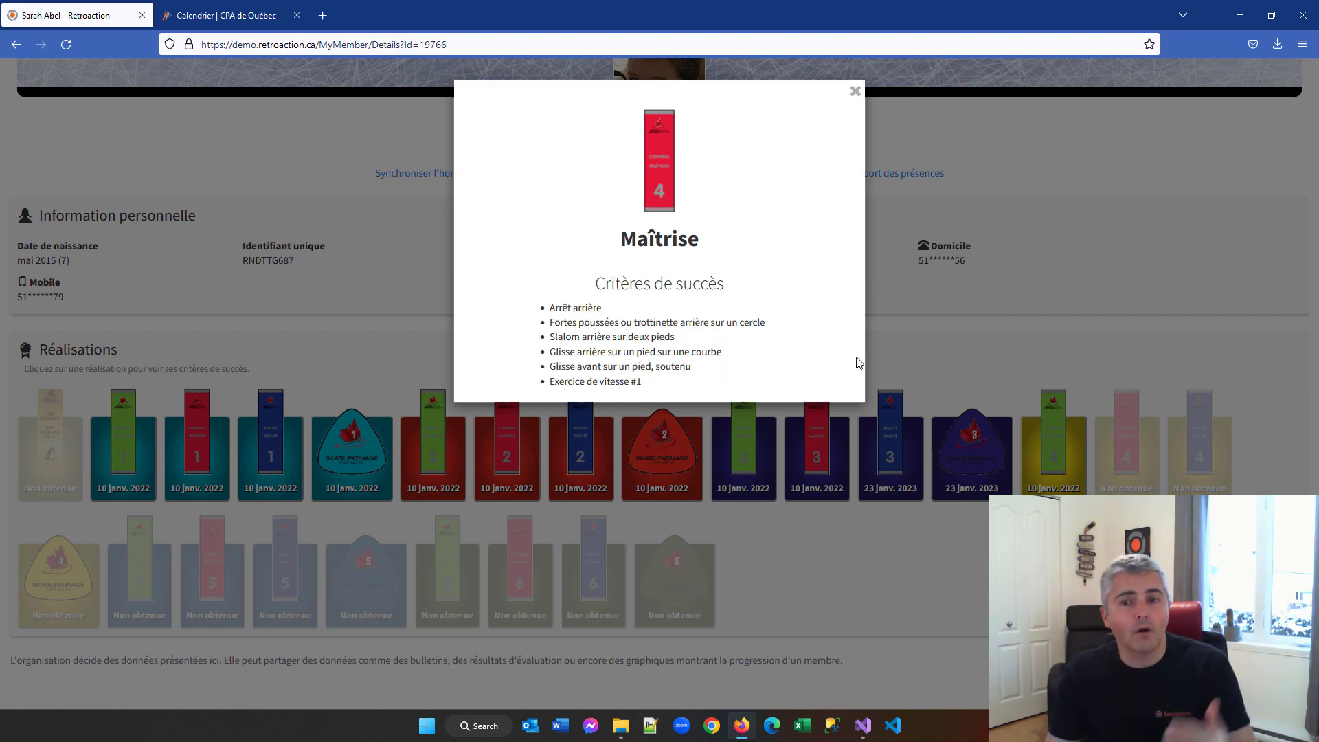
pyautogui.click(918, 355)
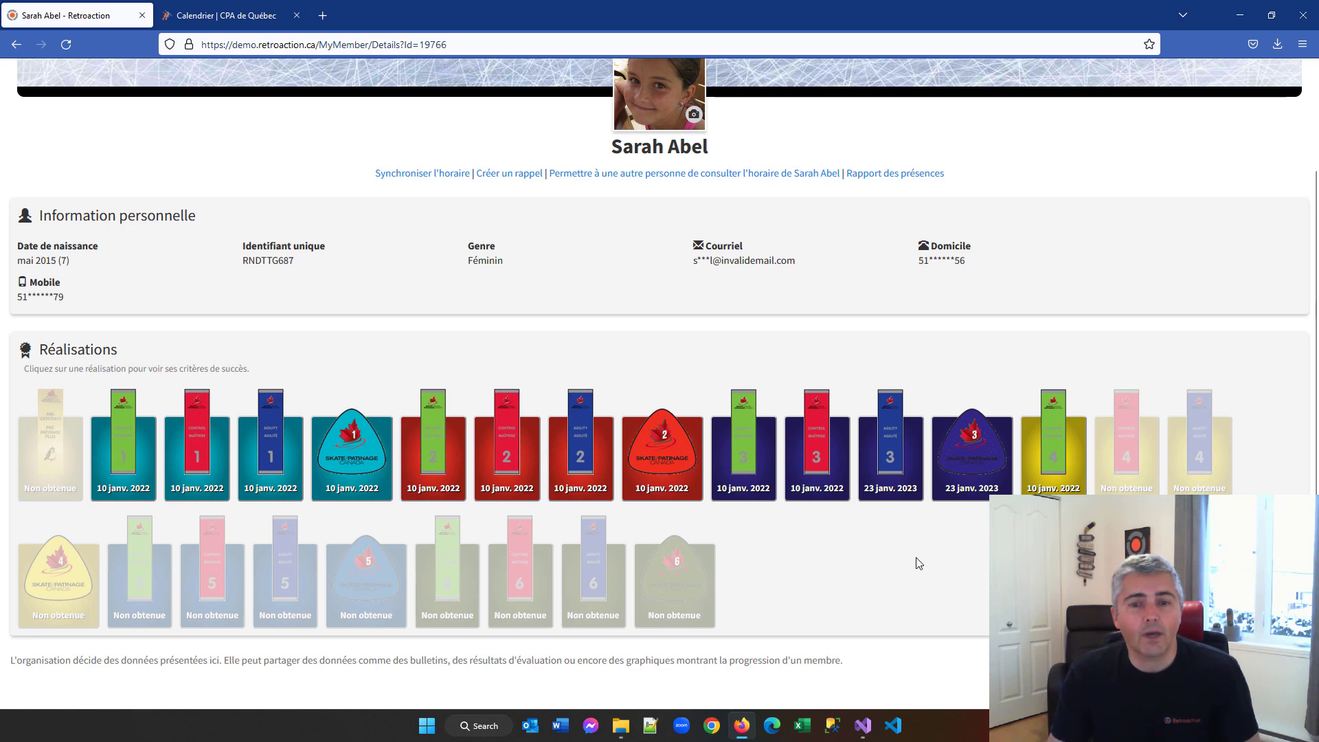
pyautogui.scroll(-2, 770, 556)
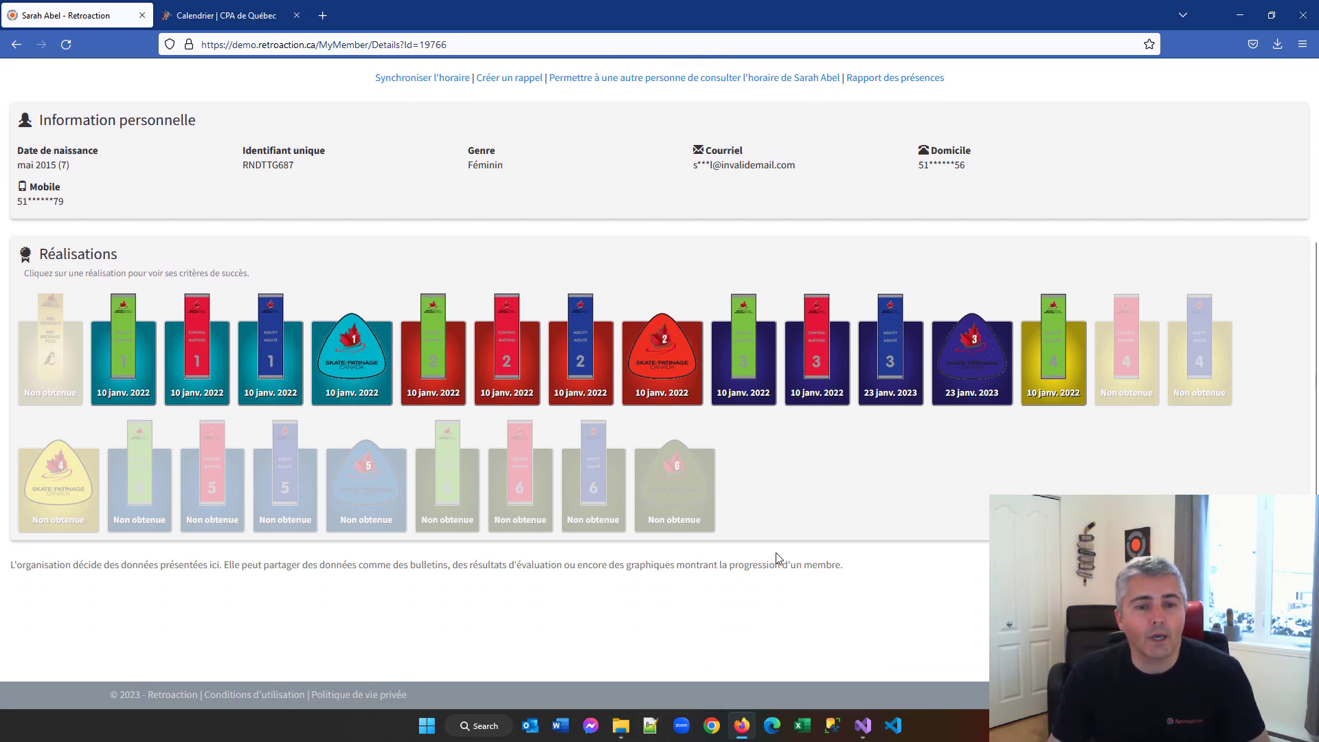
pyautogui.scroll(4, 687, 529)
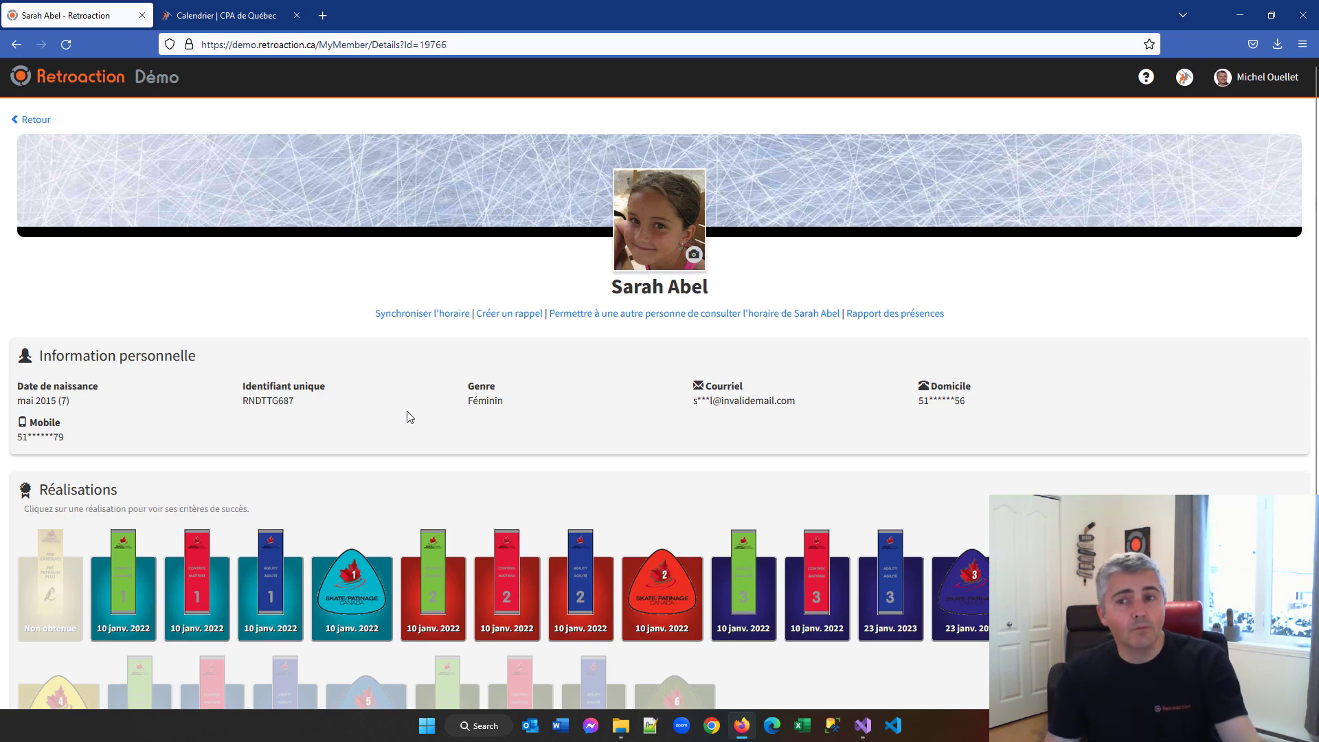